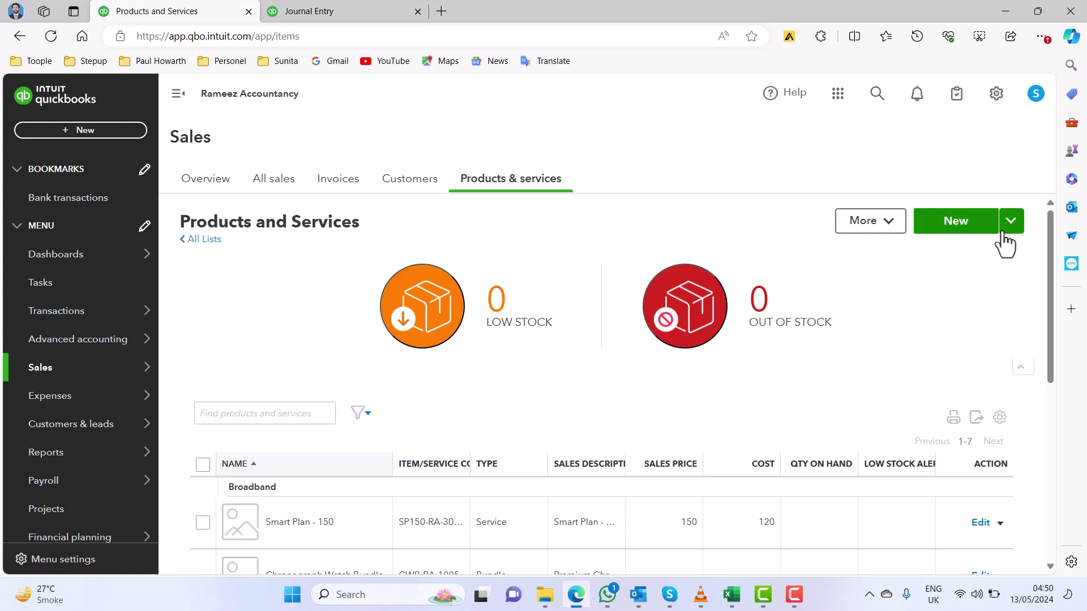
Start a products and services import and open the downloadable sample file for viewing
click(1010, 222)
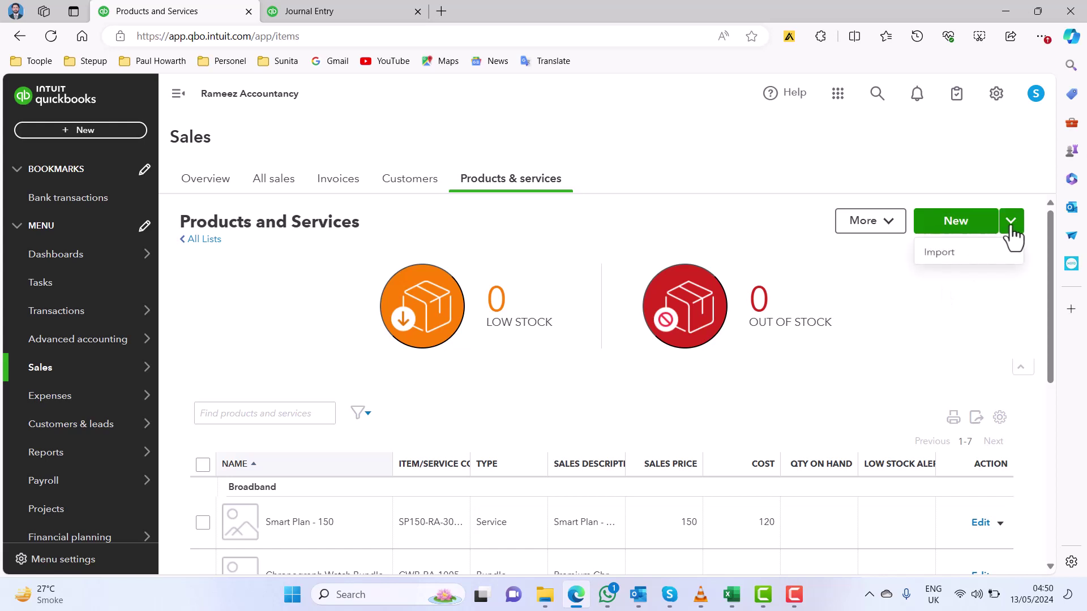
click(989, 255)
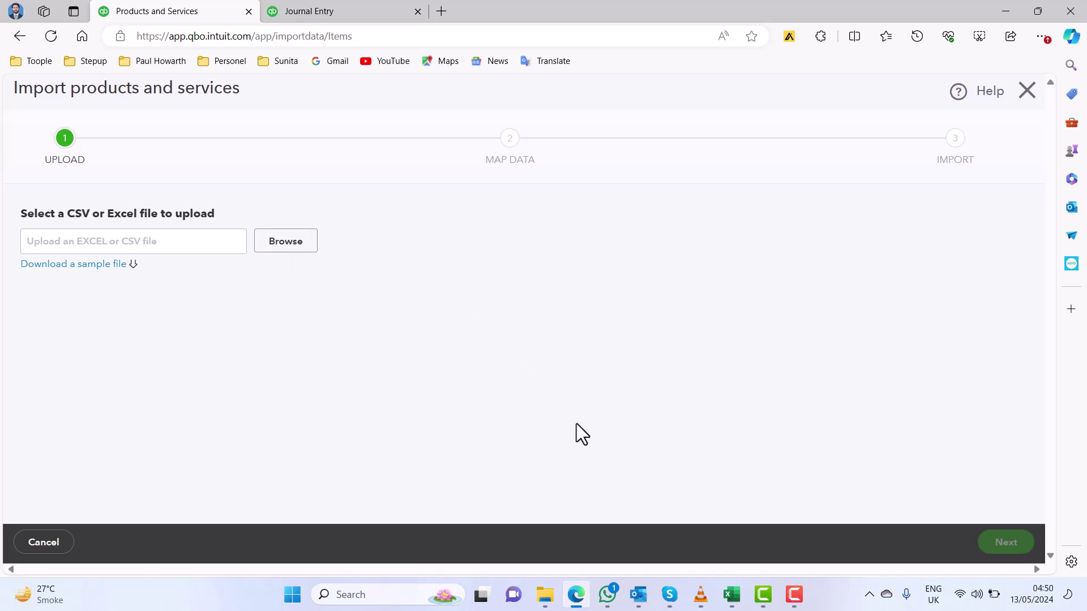
click(93, 267)
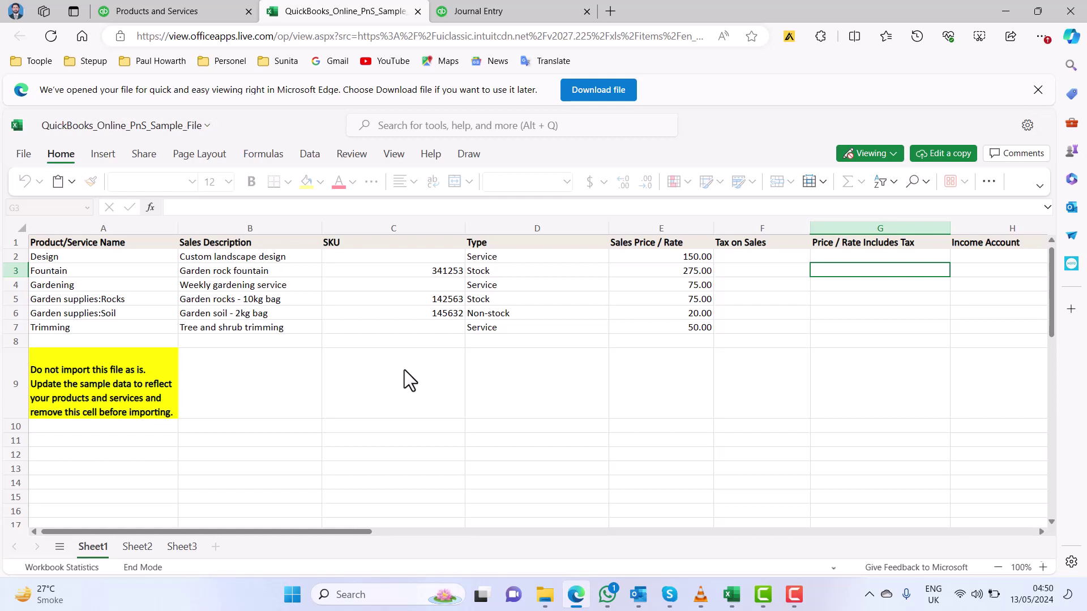
Switch to the QuickBooks_Online_PnS_Sample_File workbook in Excel via its Quickbooks folder and examine the Product/Service Name entries
click(544, 594)
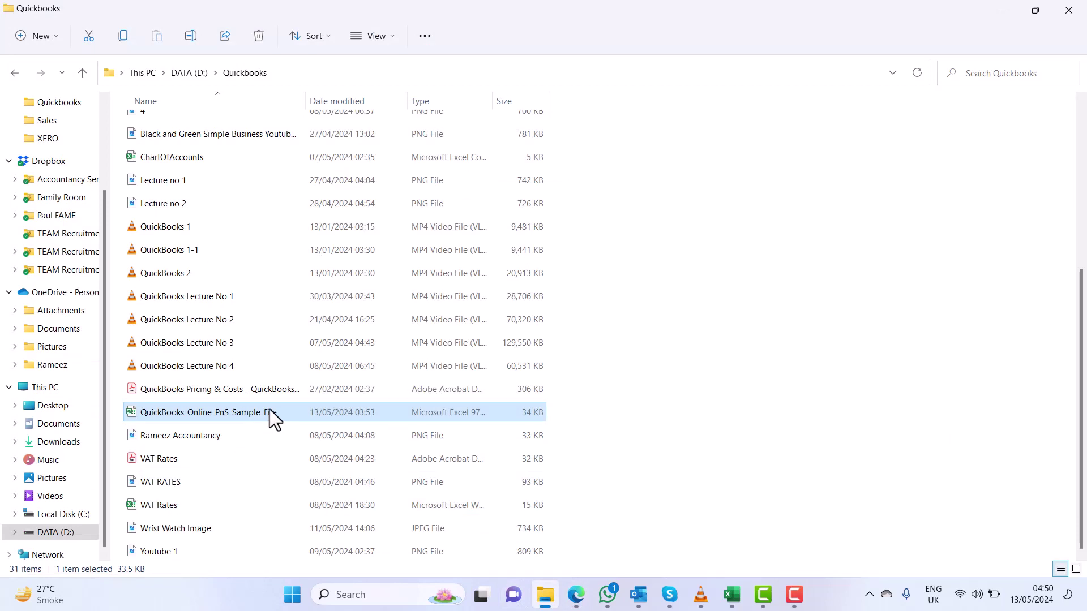
key(alt+Tab)
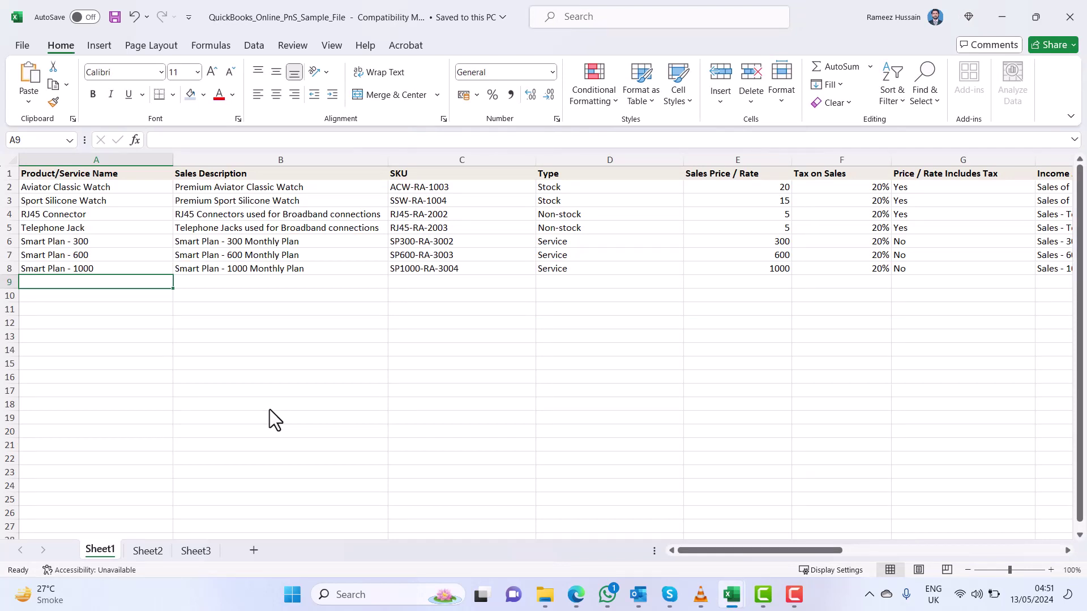
click(117, 188)
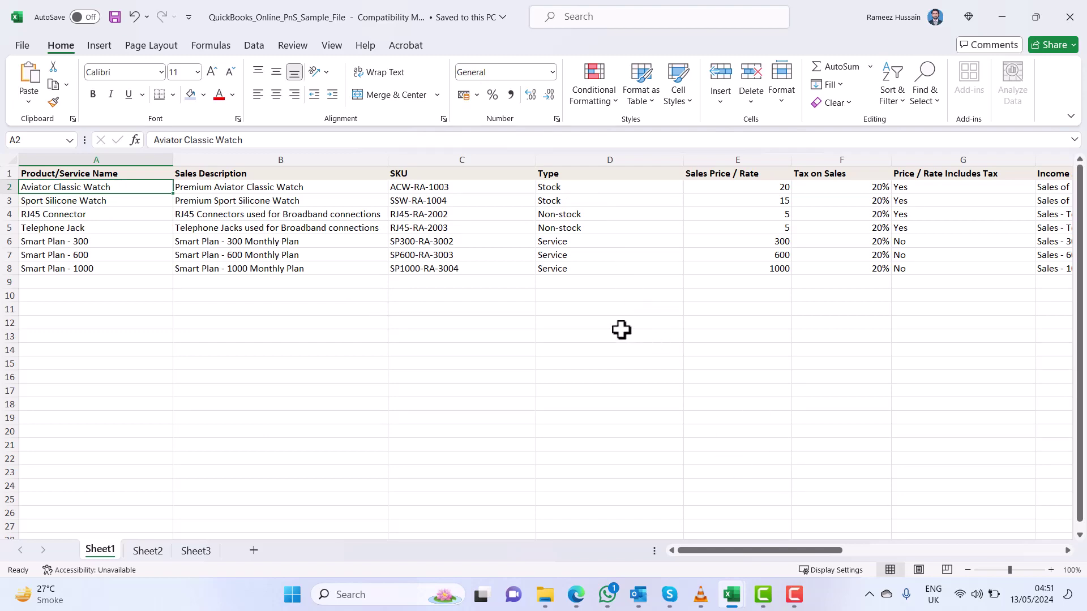
ctrl+scroll(622, 331, up, 5)
ctrl+scroll(621, 331, up, 1)
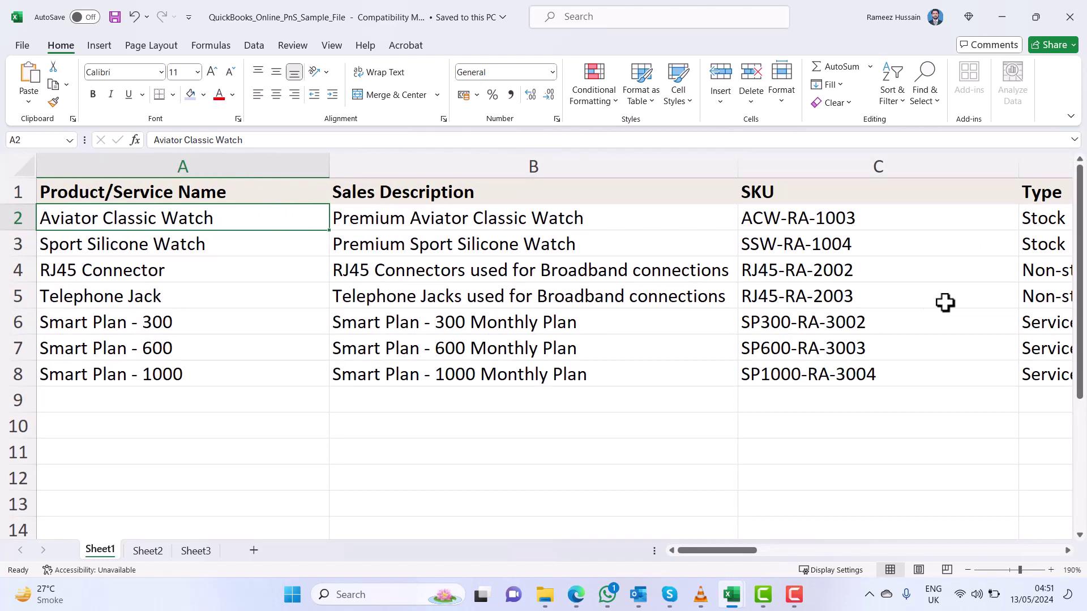
drag(229, 222, 226, 238)
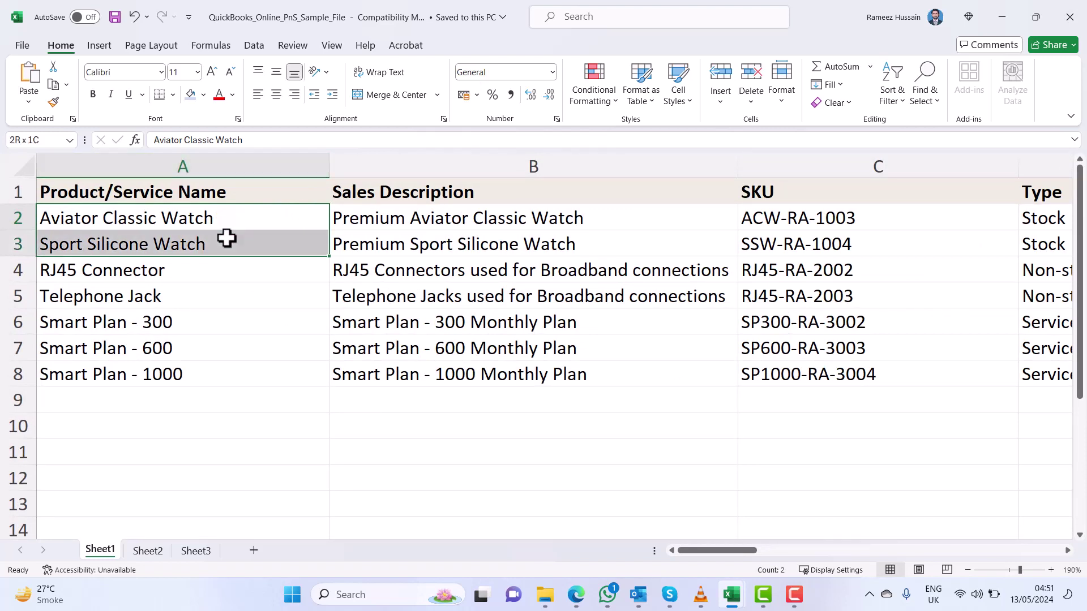
click(228, 223)
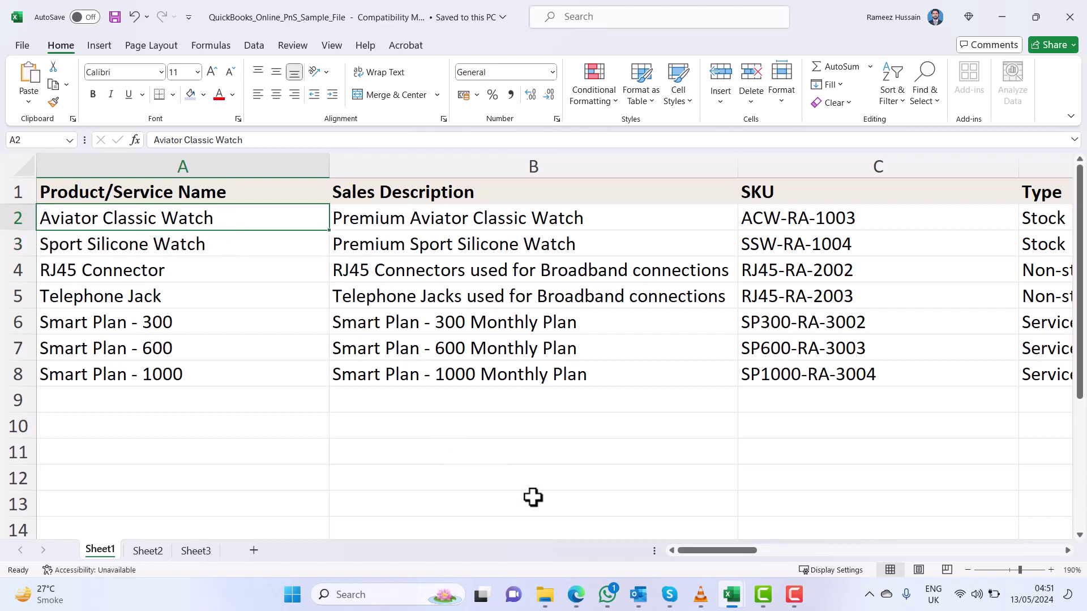
Review the Aviator Classic Watch row's sales fields, from Sales Description and SKU through tax settings to Income Account
key(Right)
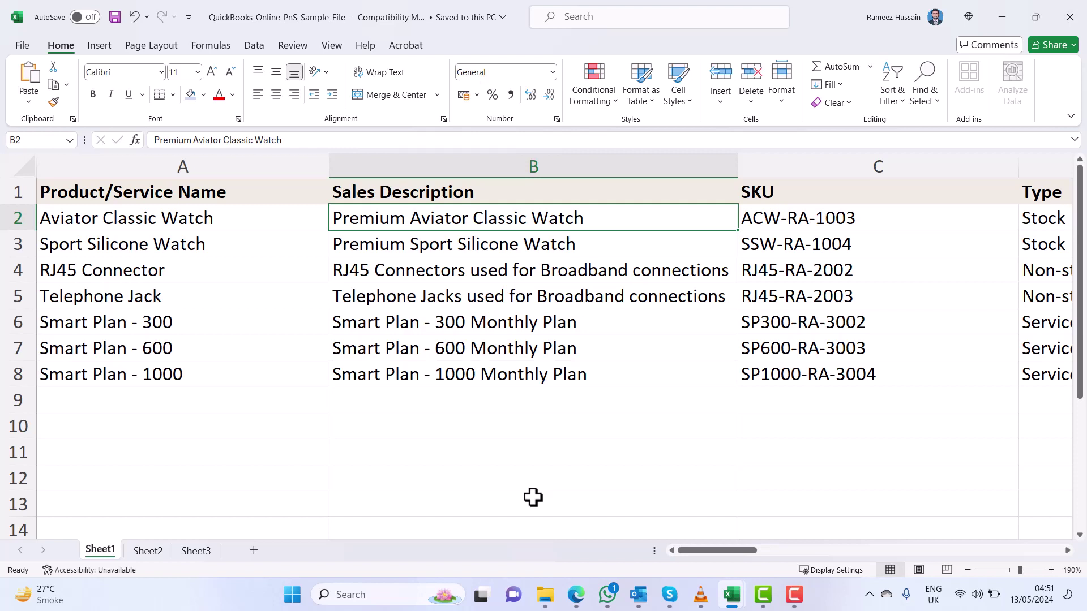
key(Right)
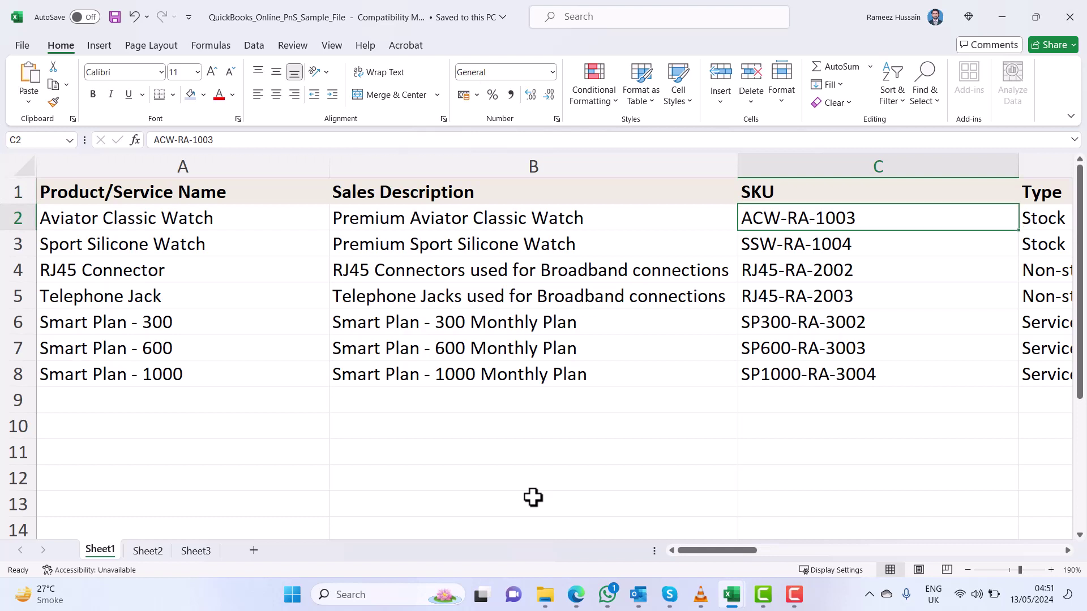
key(Right)
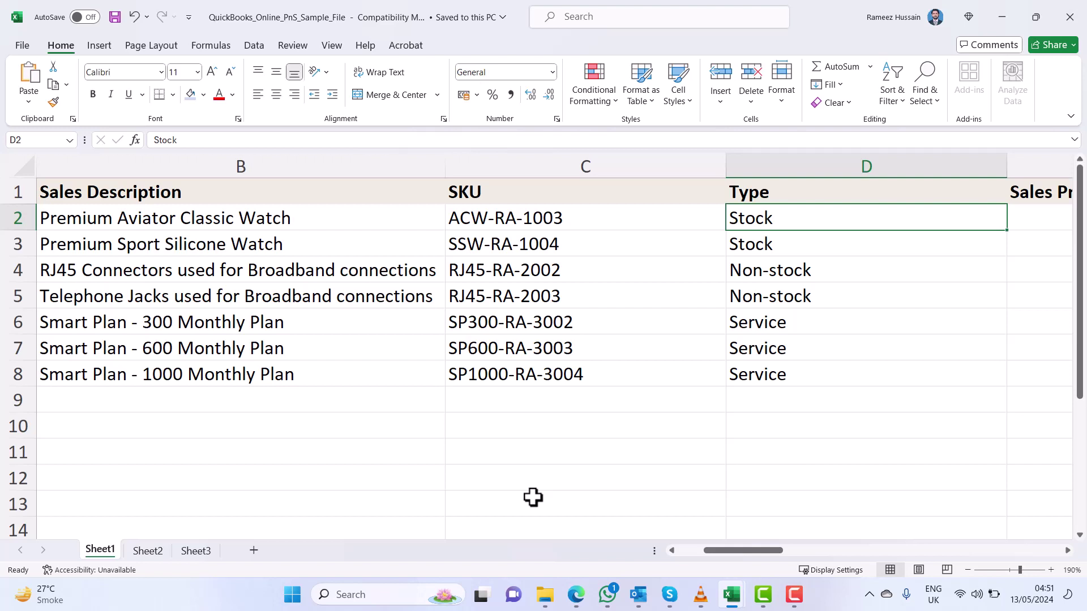
key(Right)
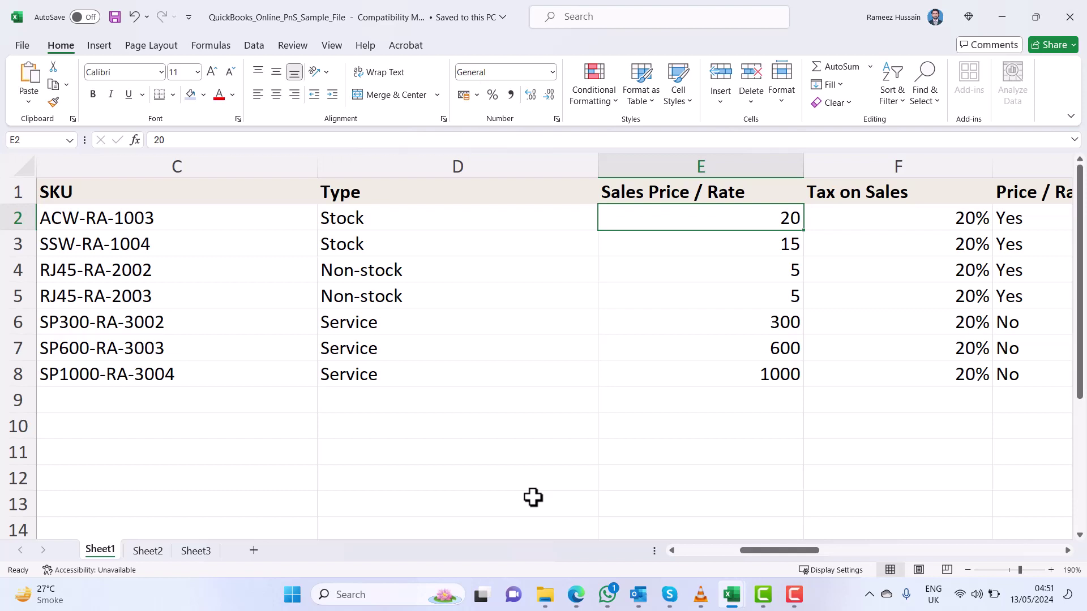
key(Right)
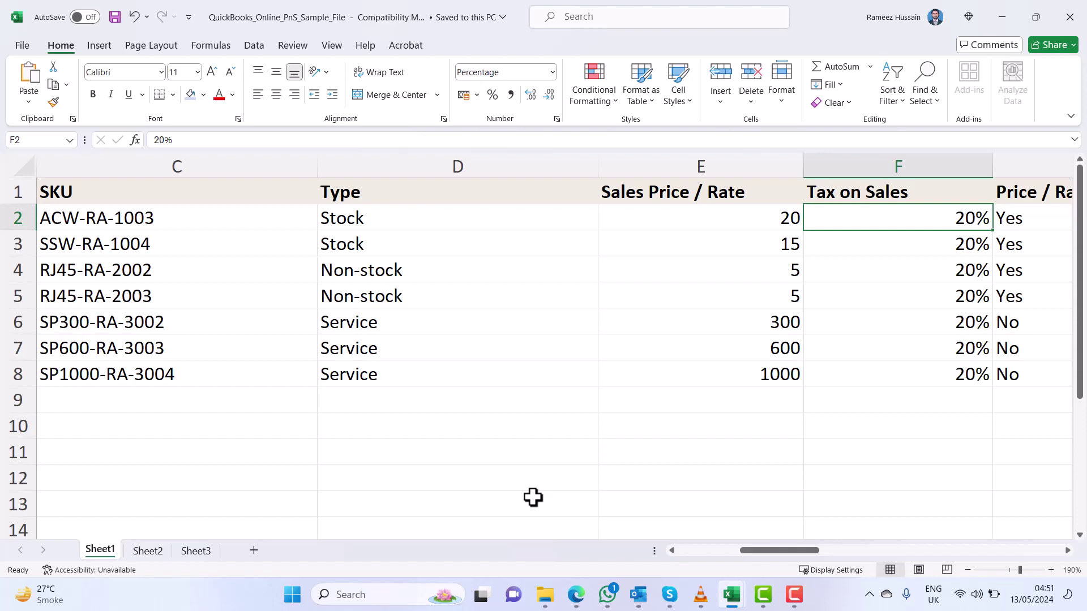
key(Right)
key(Left)
key(Right)
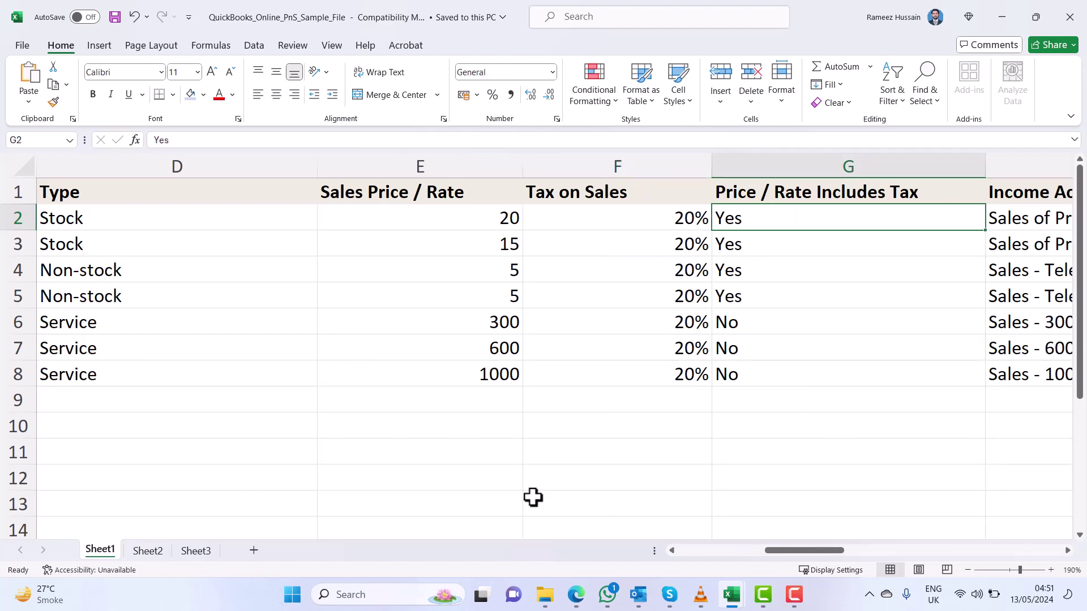
key(Right)
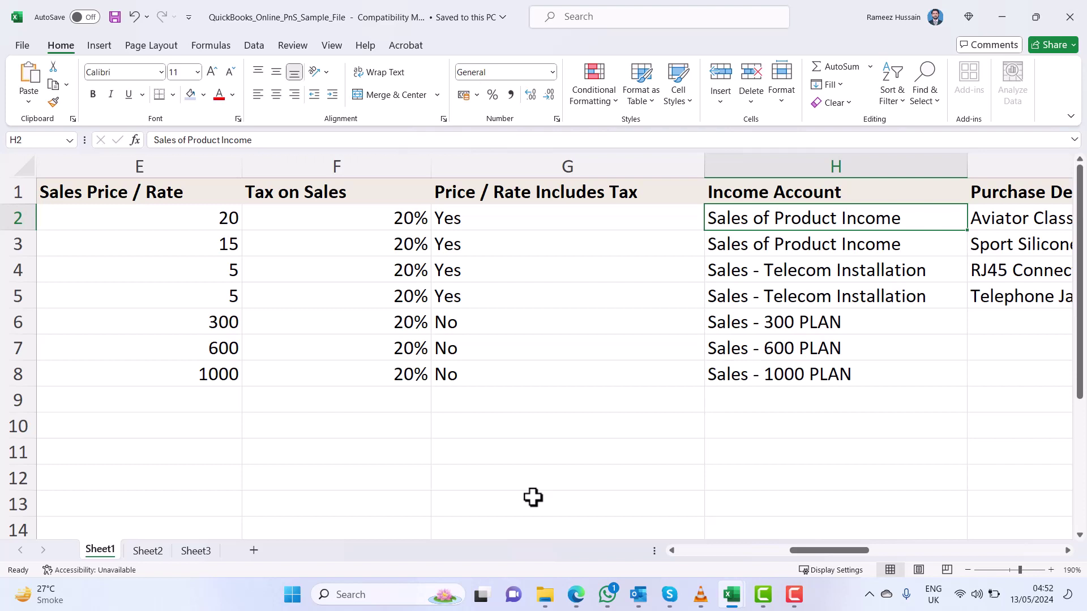
Review the Aviator Classic Watch row's purchase fields, from Purchase Description through cost and tax to Expense Account
key(Right)
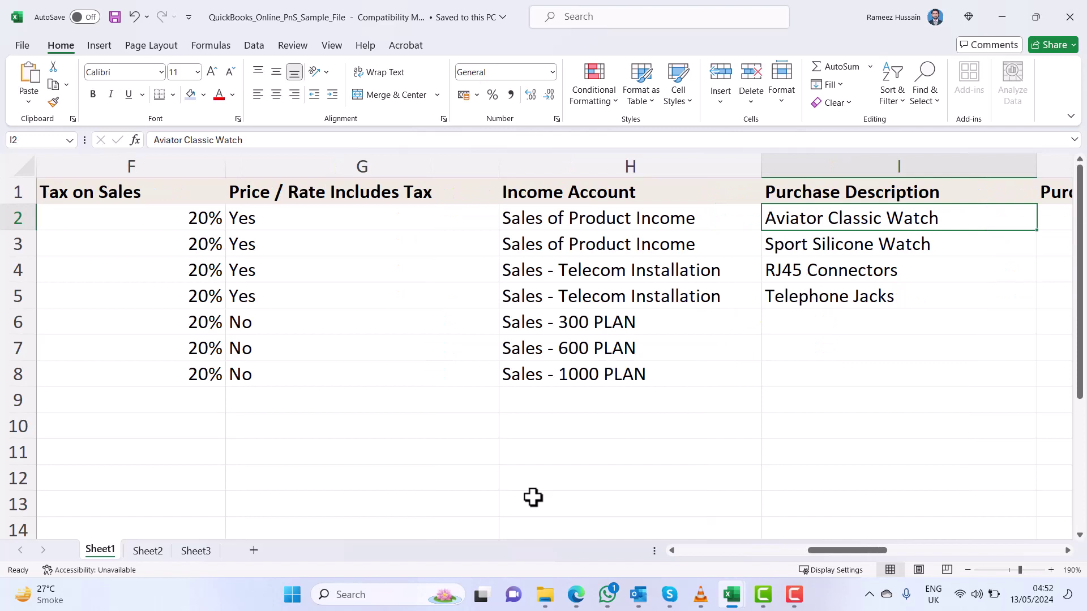
key(Right)
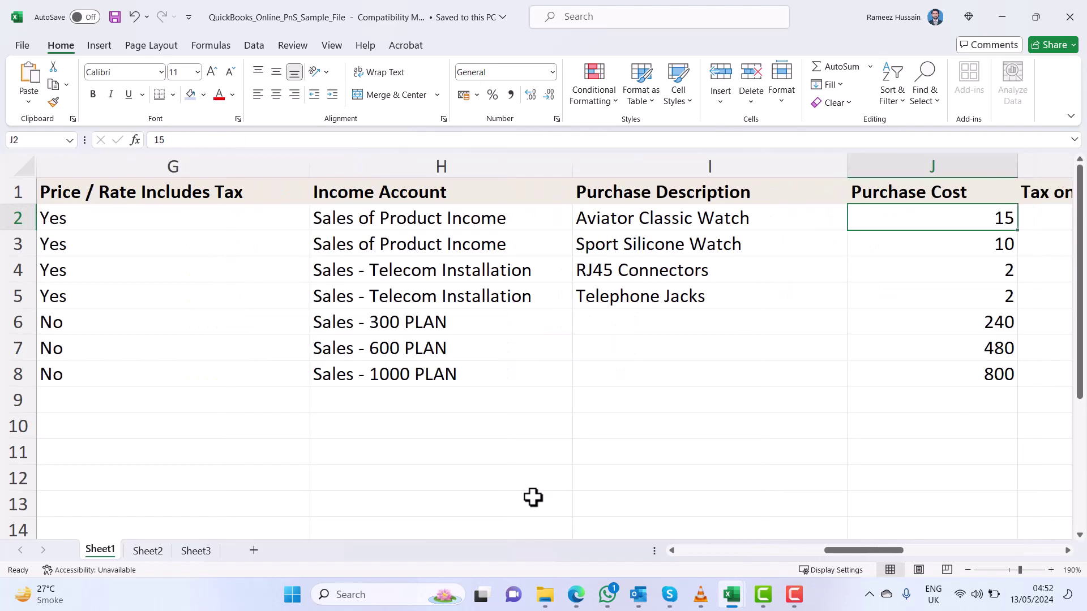
key(Right)
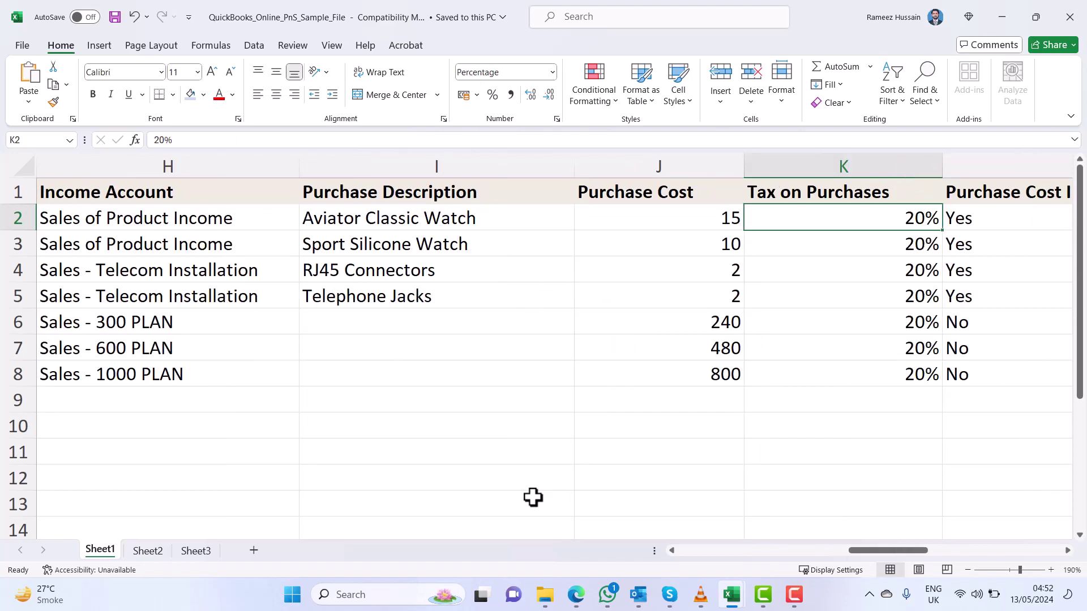
key(Right)
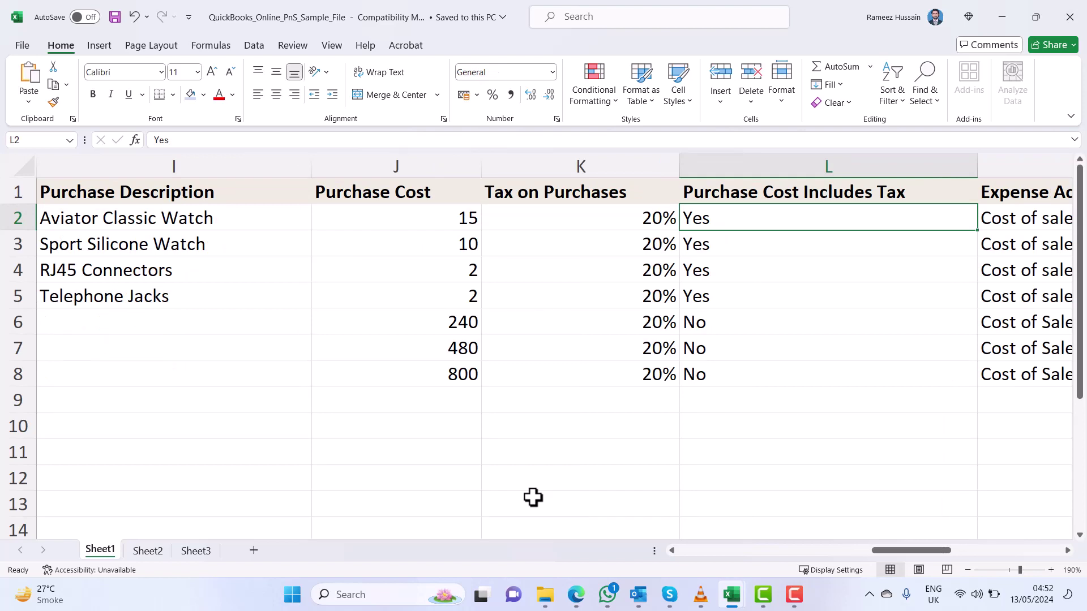
key(Right)
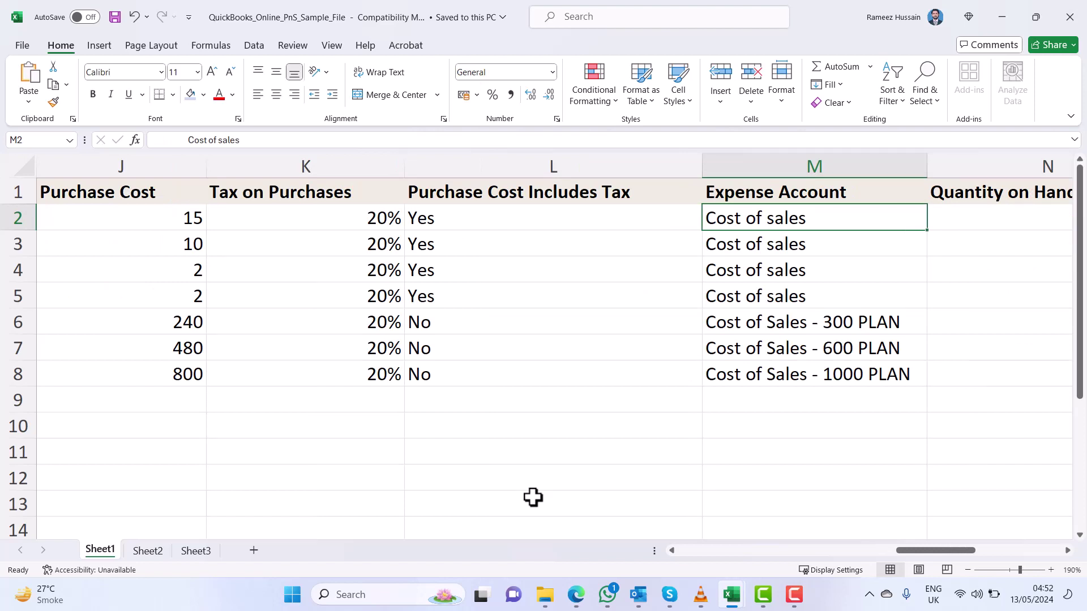
Examine the two stock items' Quantity on Hand, Low Stock Alert, Stock Asset Account and Quantity as-of Date cells
key(Right)
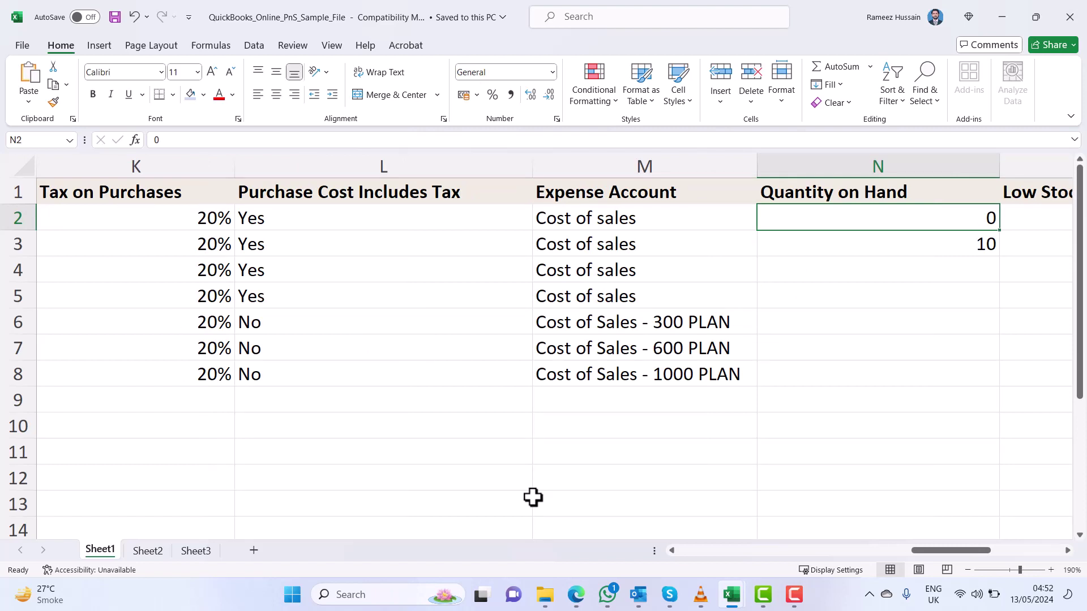
key(Down)
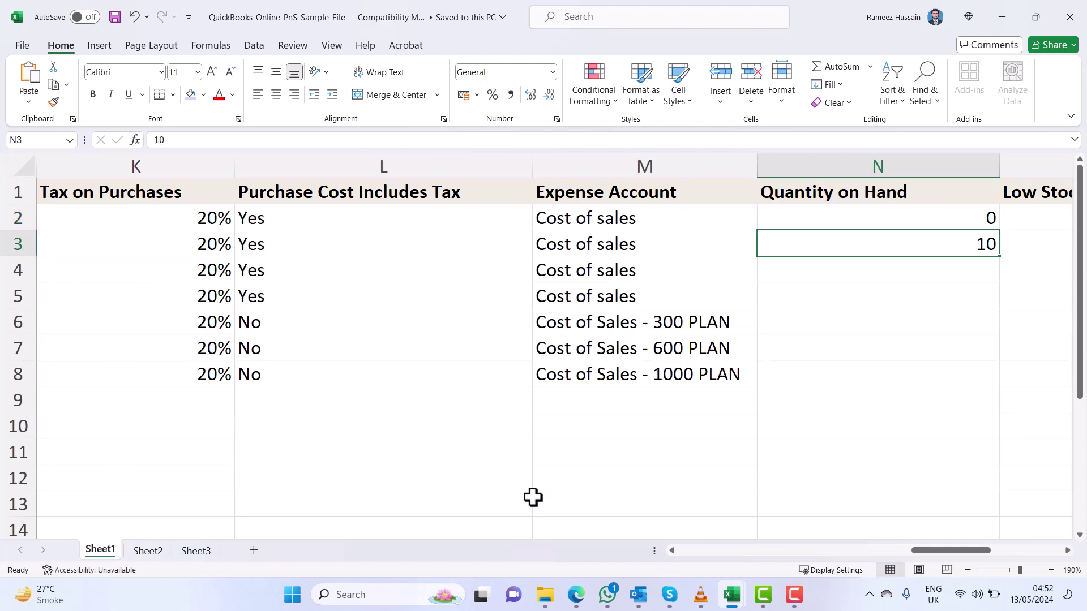
key(Right)
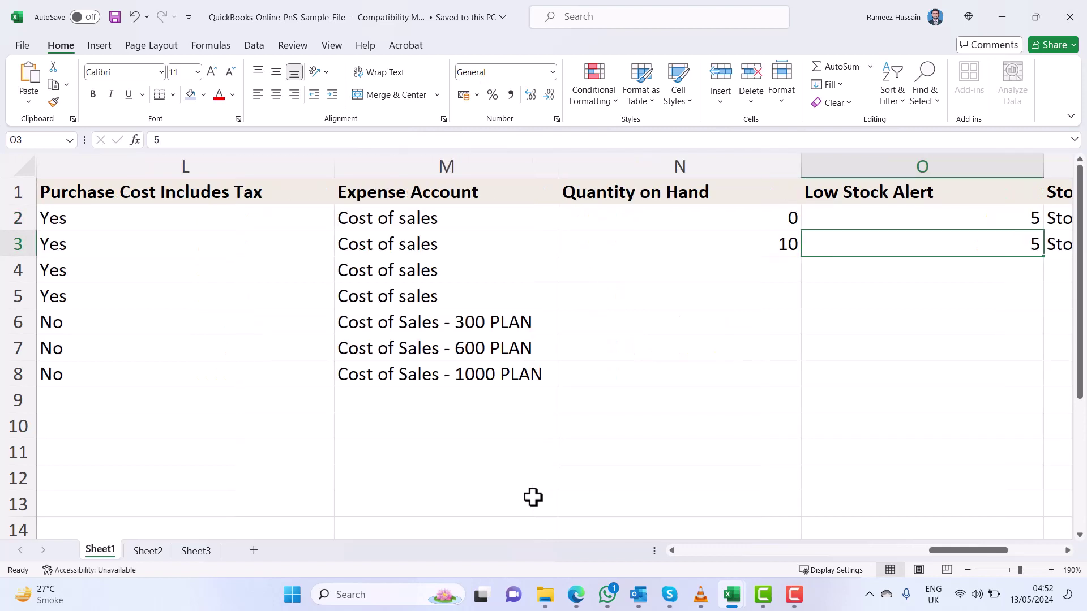
key(Right)
key(Left)
key(Up)
key(Down)
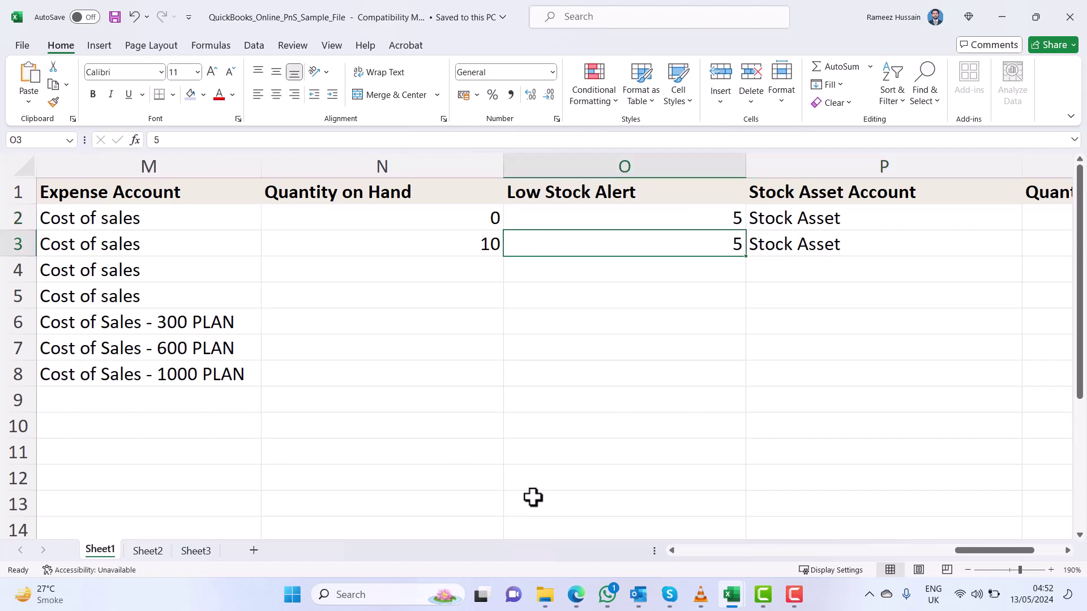
key(Right)
key(Right)
key(Left)
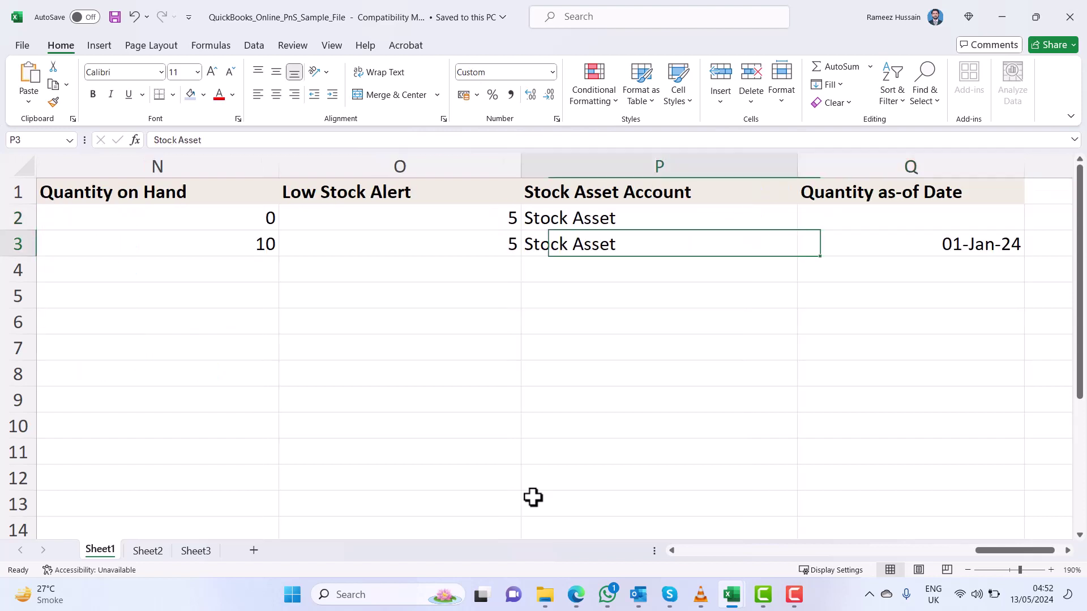
key(Up)
key(Up)
key(Down)
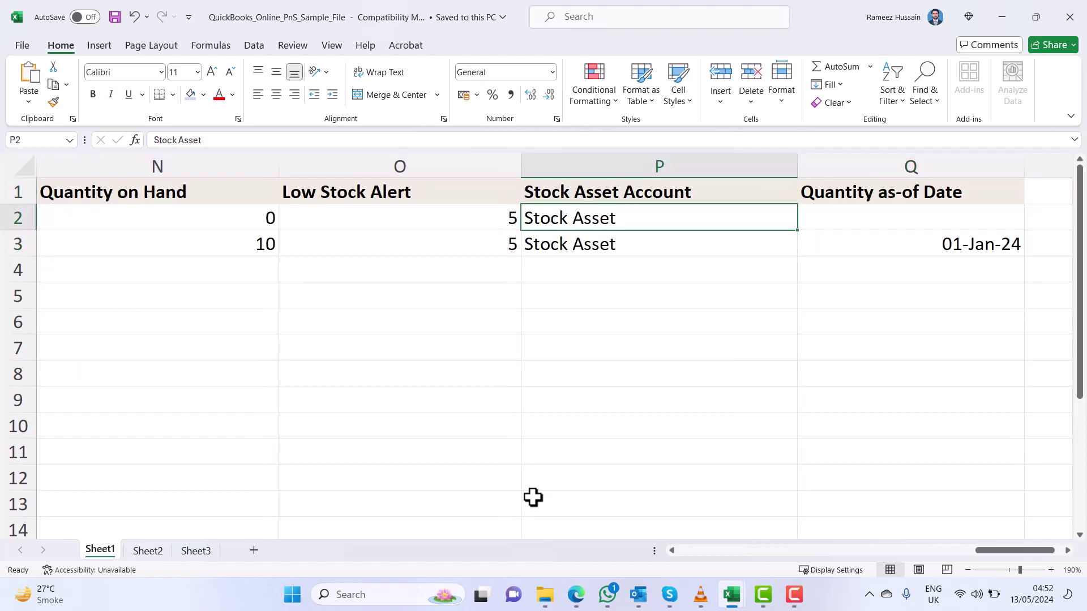
key(Down)
key(Up)
key(Down)
key(Up)
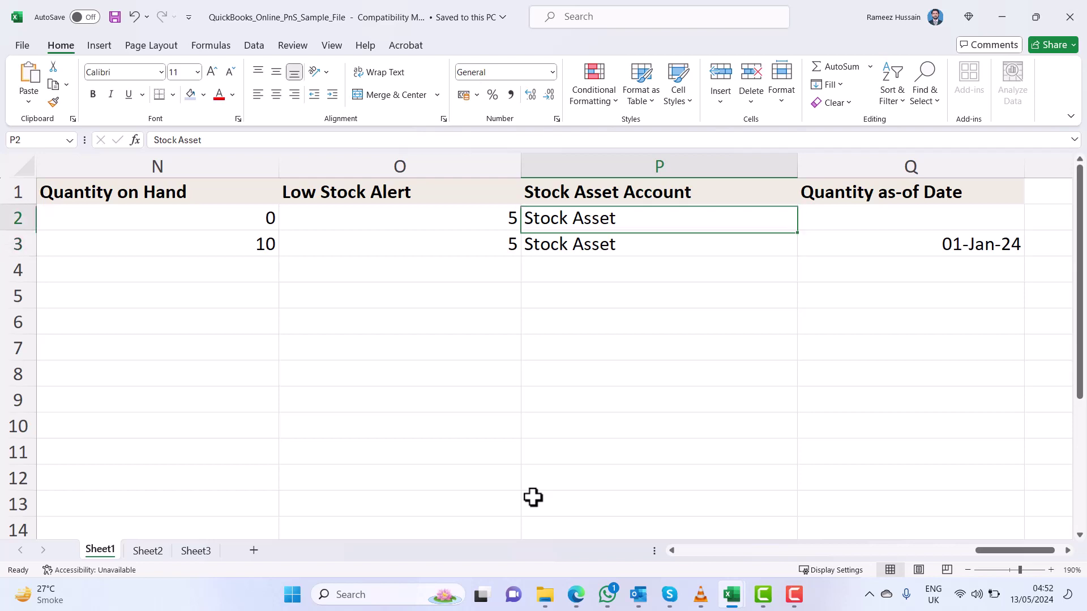
key(Down)
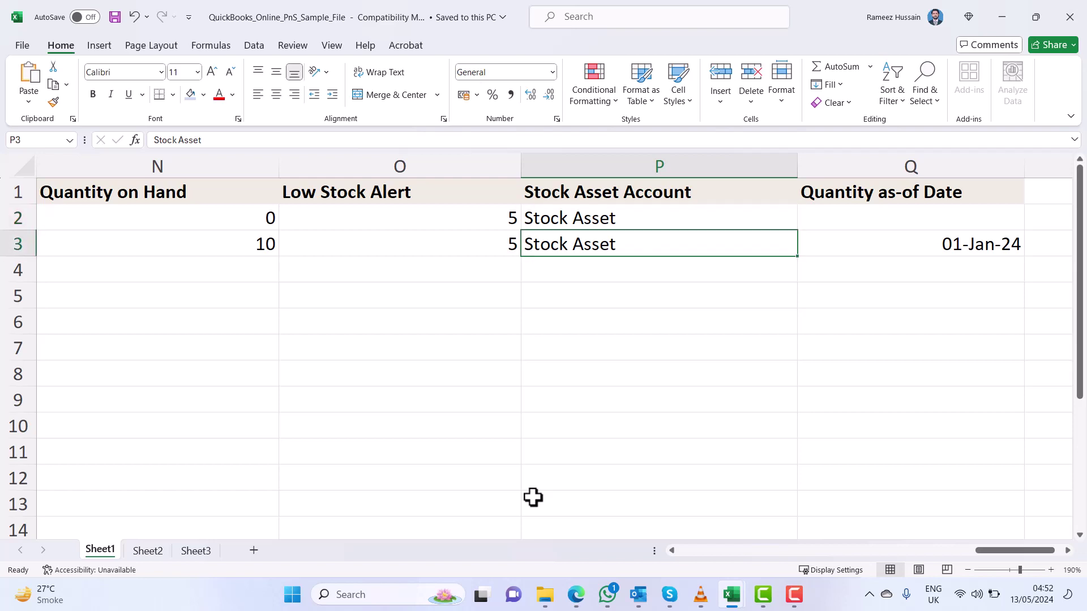
key(Left)
key(Left)
key(Right)
key(Right)
key(Right)
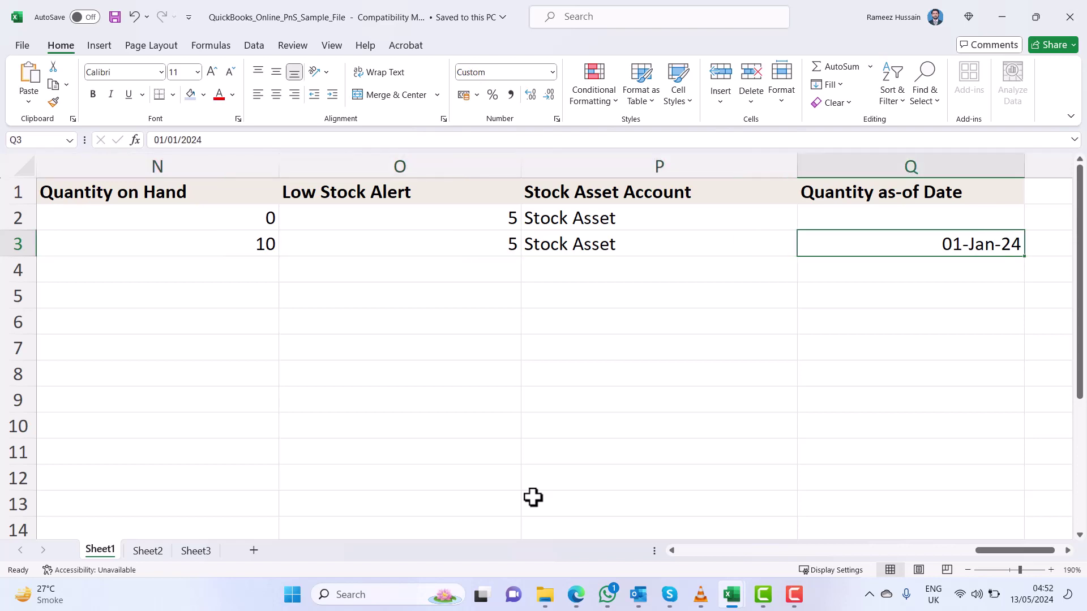
key(Left)
key(Left)
key(Left)
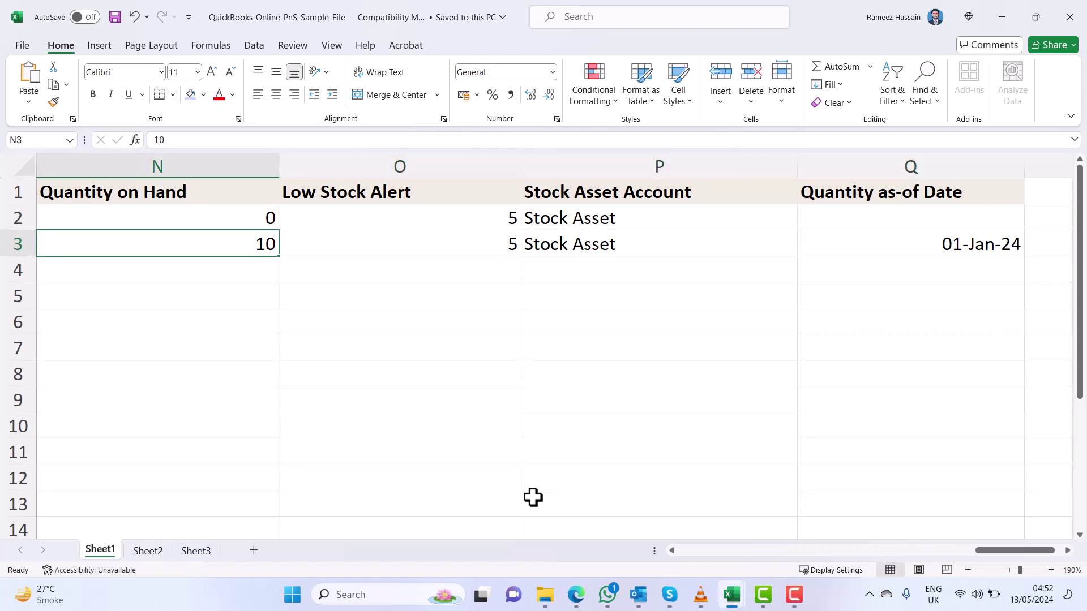
Look back across the Sport Silicone Watch row's purchase and sales fields, ending at its Product/Service Name cell
key(Left)
key(Left)
key(Left)
key(Left)
key(Left)
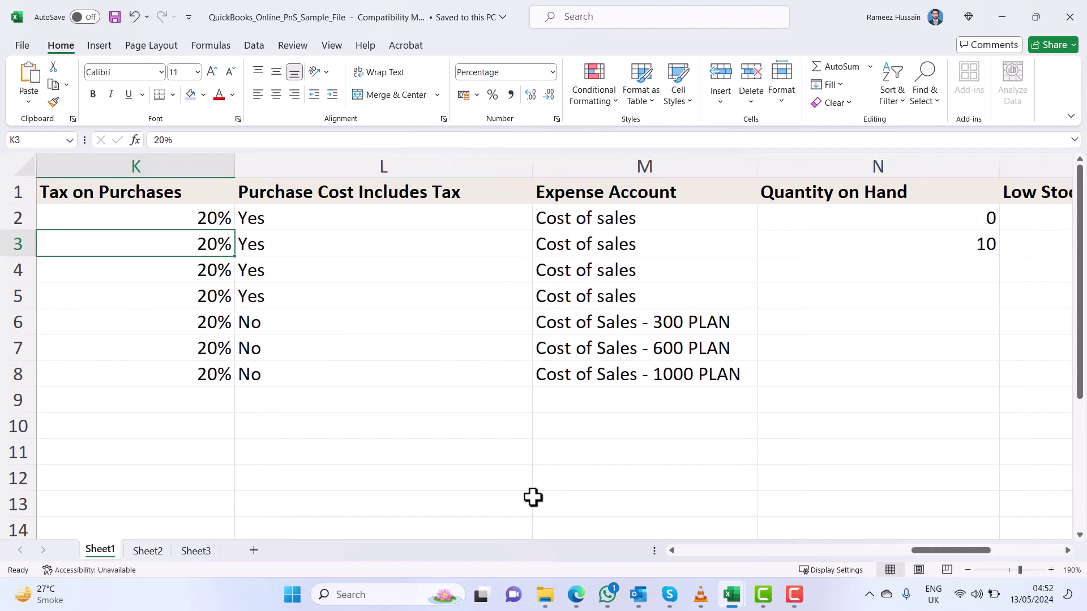
key(Left)
key(Right)
key(Right)
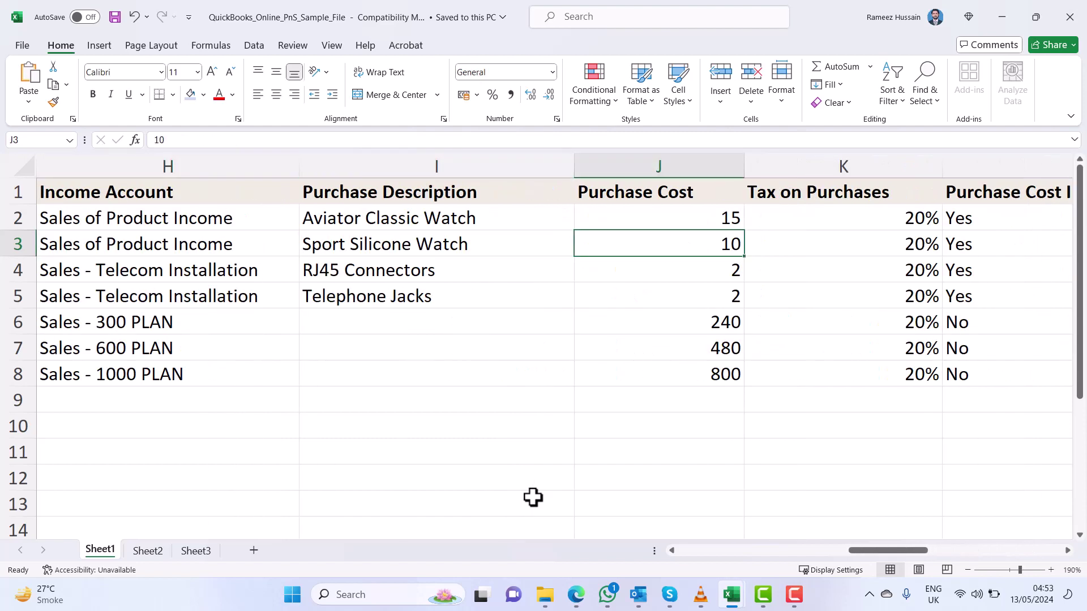
key(Left)
key(Left)
key(Left)
key(Left)
key(Left)
key(Left)
key(Left)
key(Left)
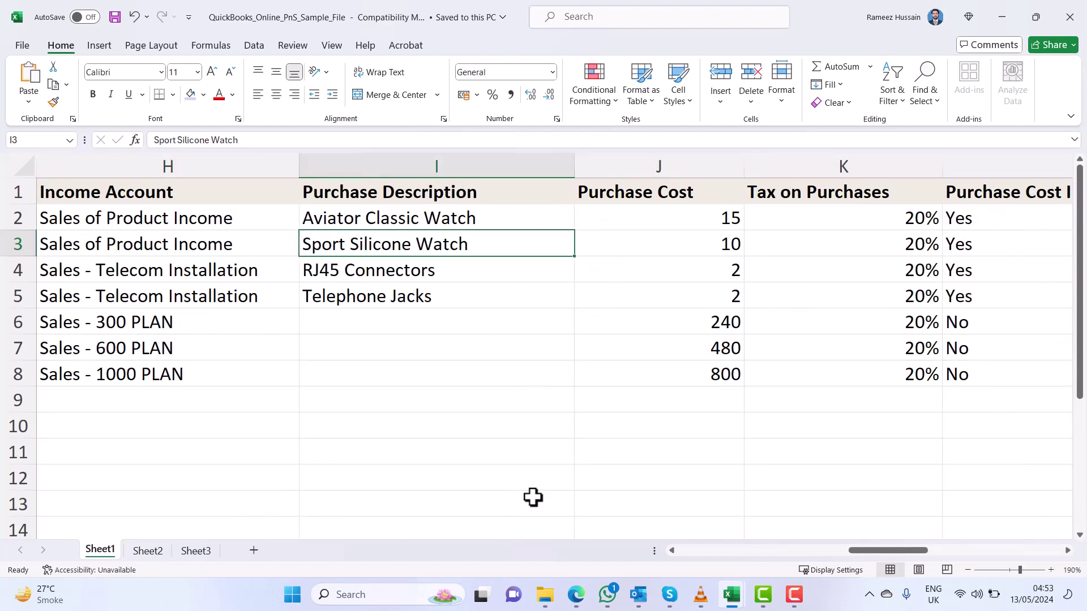
key(Left)
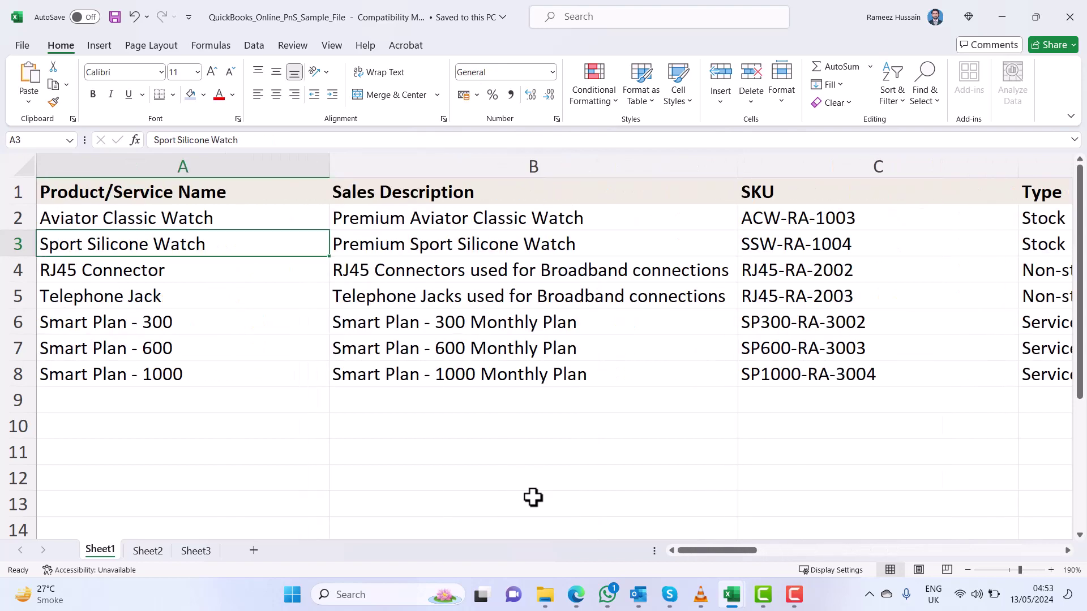
Review the RJ45 Connector row from its Product/Service Name through SKU and Type to Sales Price / Rate
key(Down)
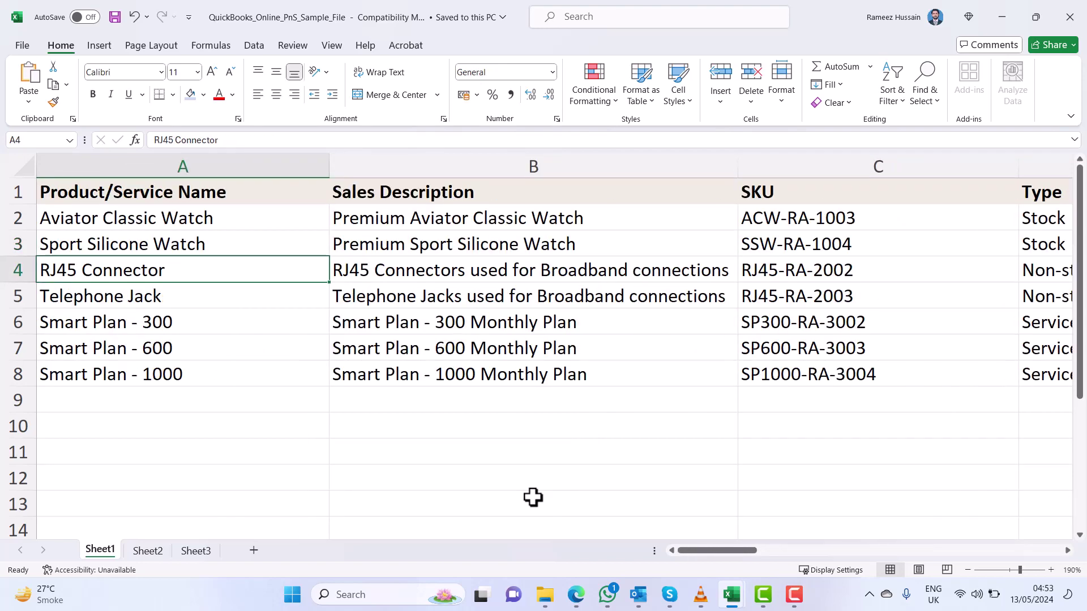
key(Right)
key(Right)
key(Right)
key(Right)
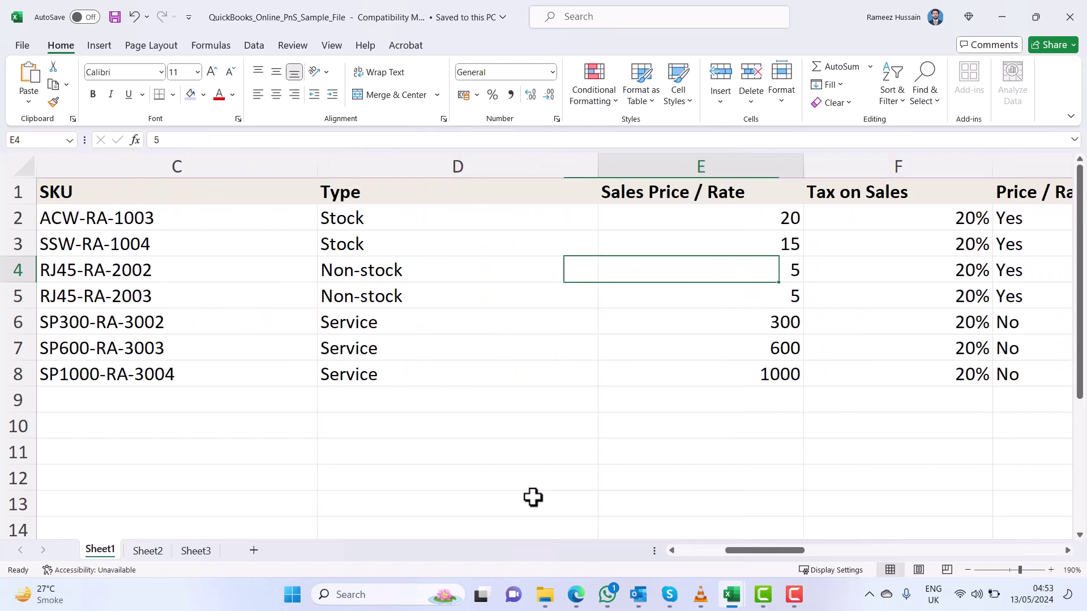
Examine the Type cells of the non-stock and service items, ending on the Smart Plan - 1000 row and its name
key(Left)
key(Left)
key(Down)
key(Right)
key(Down)
key(Down)
key(Down)
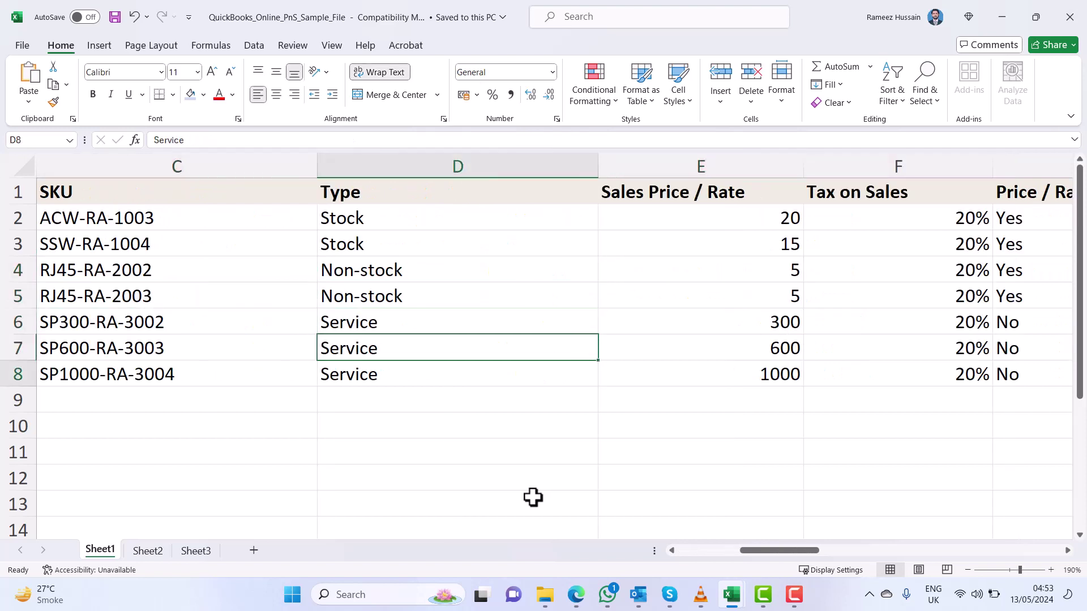
key(Right)
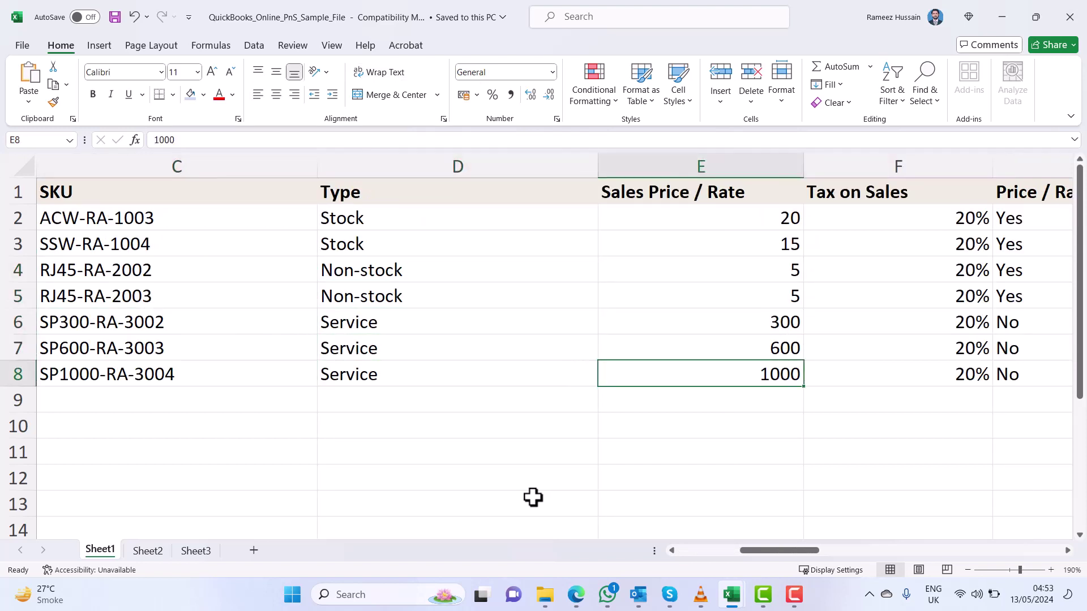
key(Right)
key(Home)
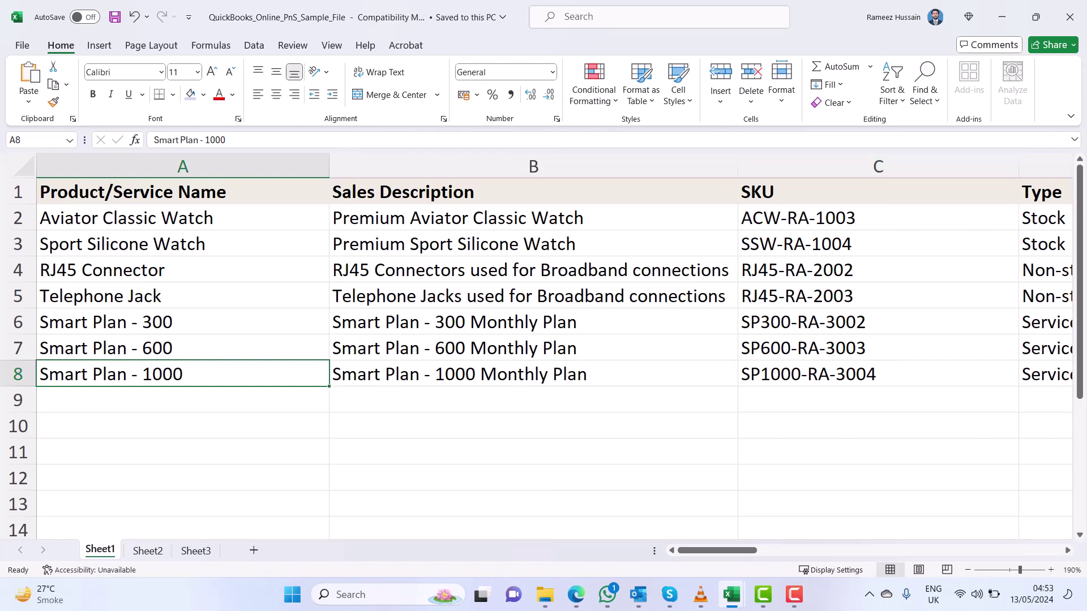
Close the sample workbook, switch to Microsoft Edge, and return to the products import page after closing the online sample file
click(1073, 12)
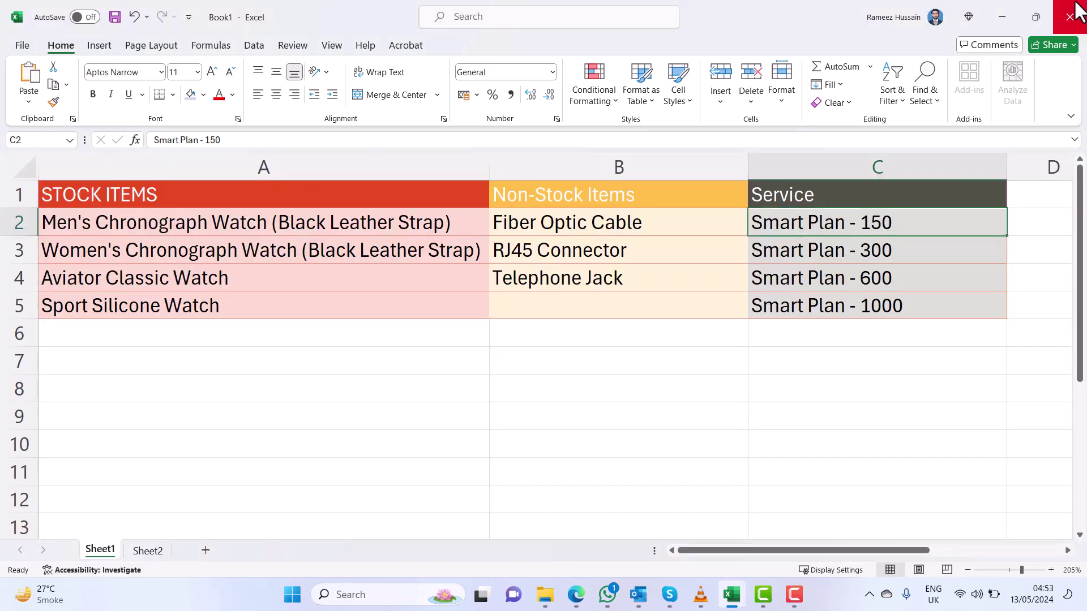
click(573, 595)
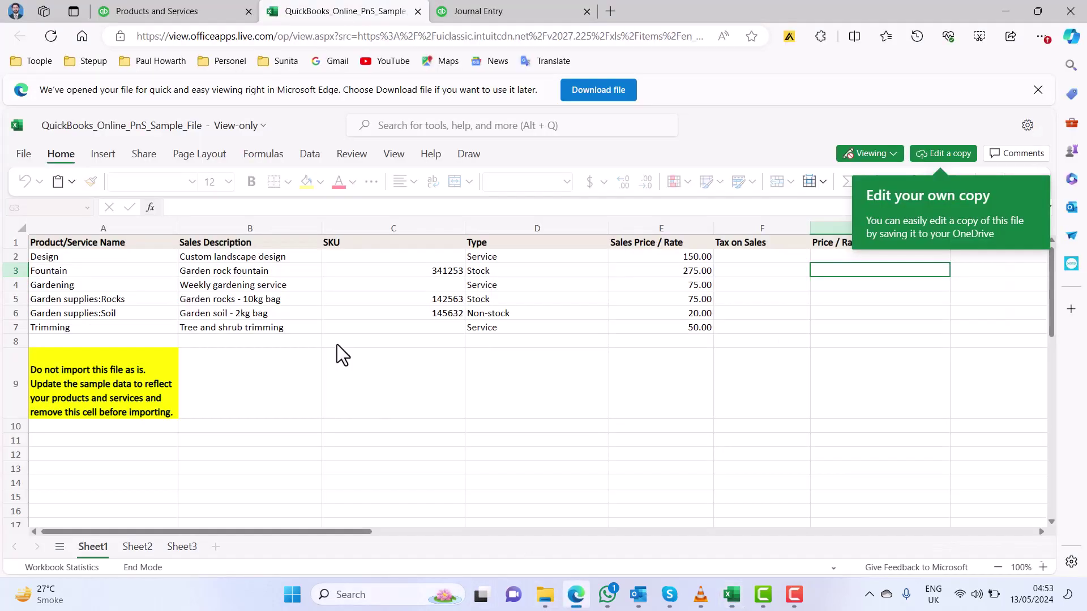
click(418, 11)
click(200, 3)
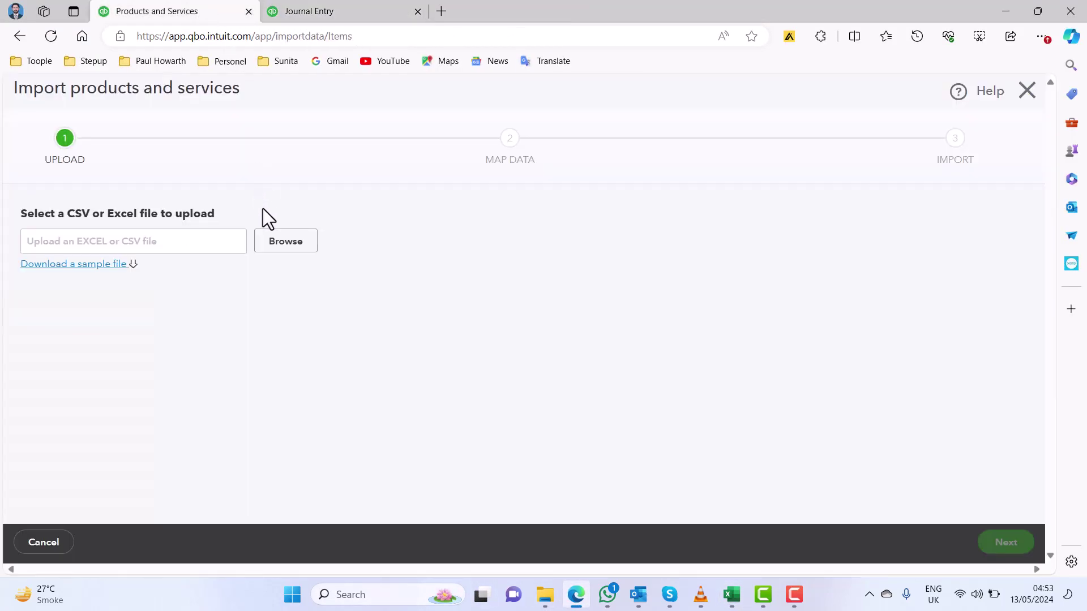
Upload QuickBooks_Online_PnS_Sample_File as the import file and continue to data mapping
click(276, 247)
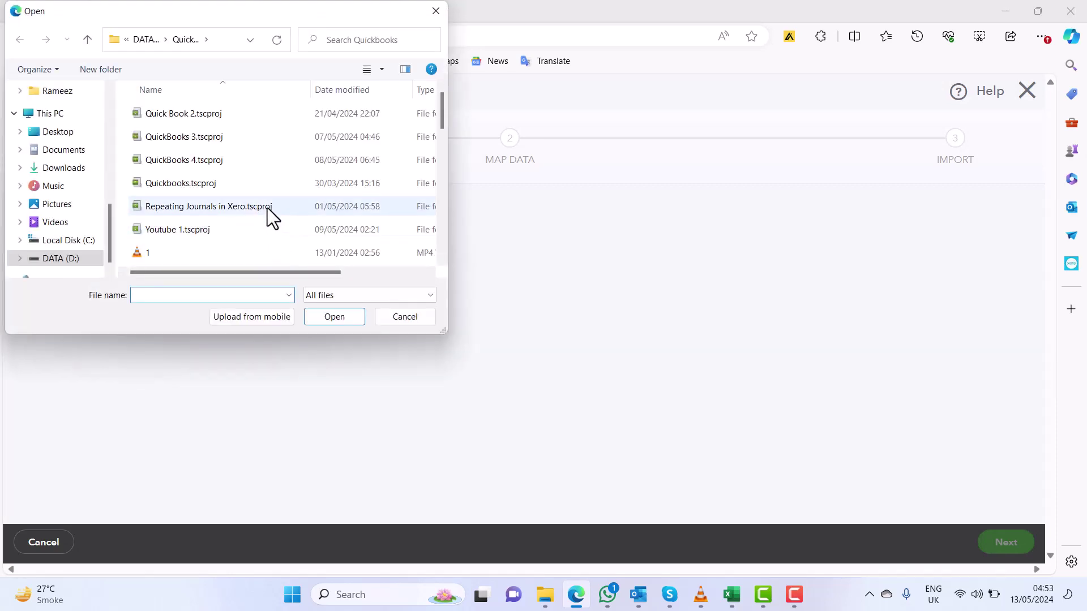
scroll(270, 193, down, 3)
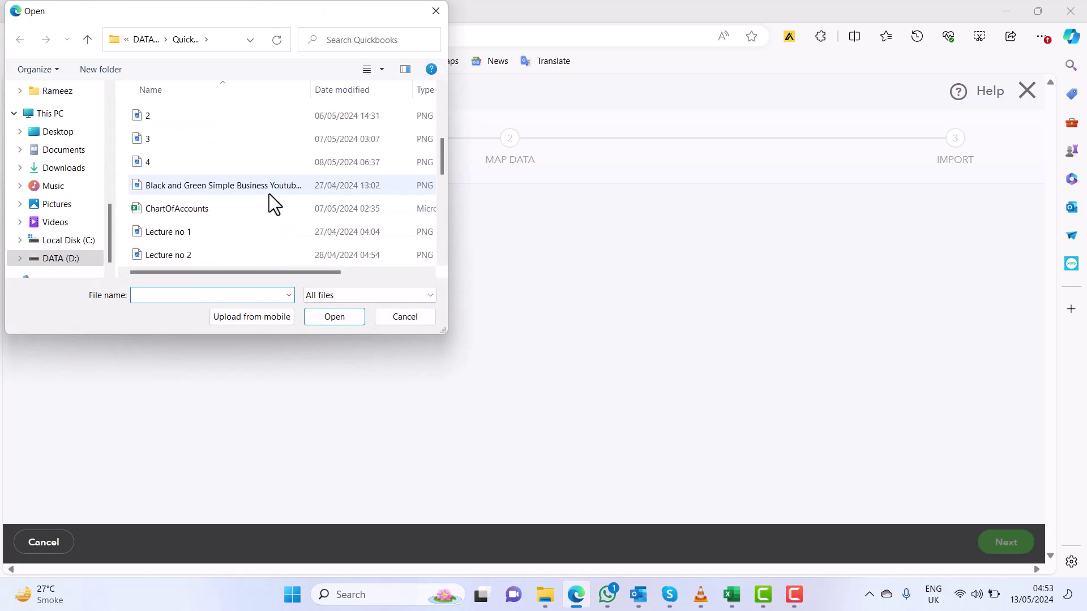
scroll(269, 193, up, 2)
scroll(270, 193, down, 2)
scroll(264, 209, down, 3)
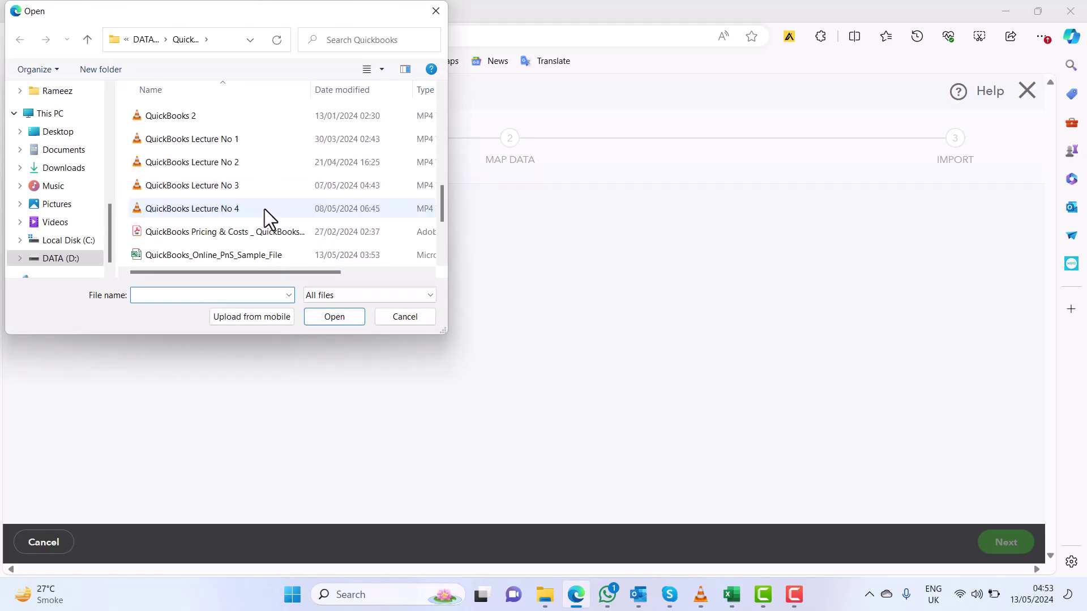
scroll(266, 221, down, 1)
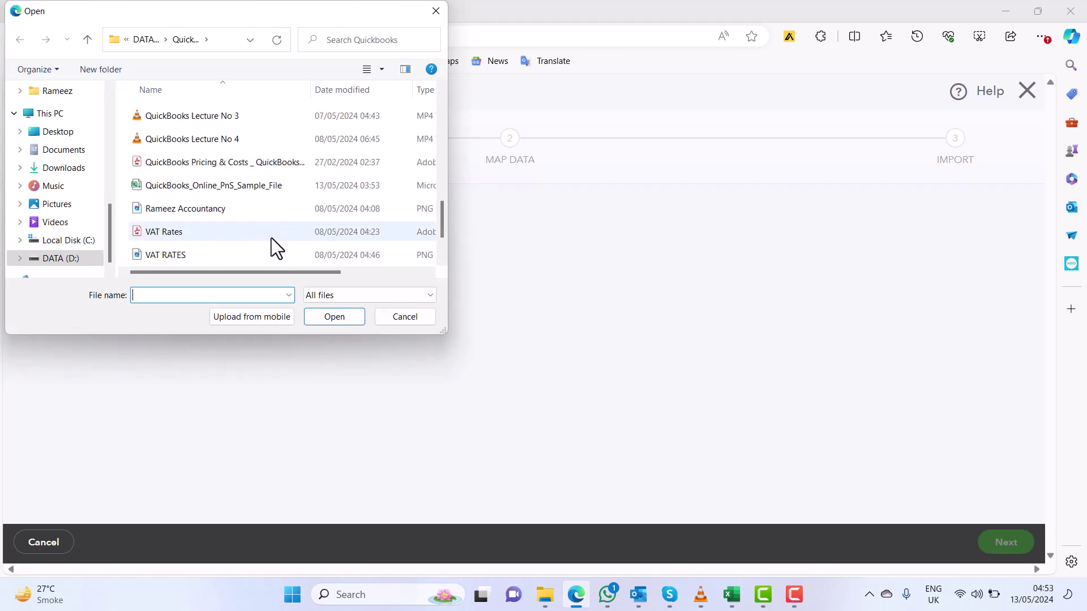
click(254, 190)
click(332, 317)
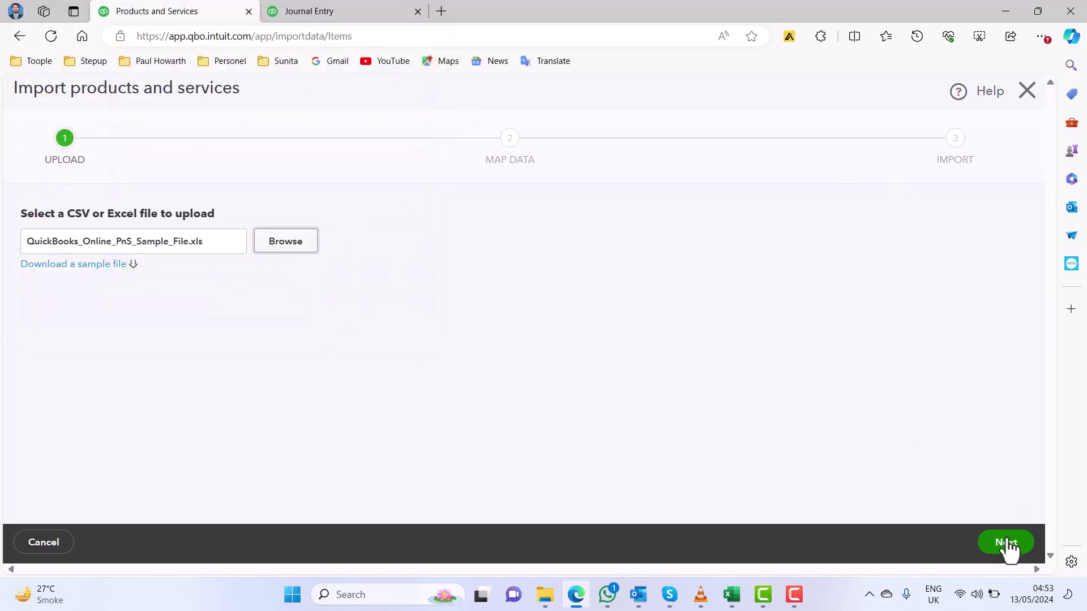
click(1006, 545)
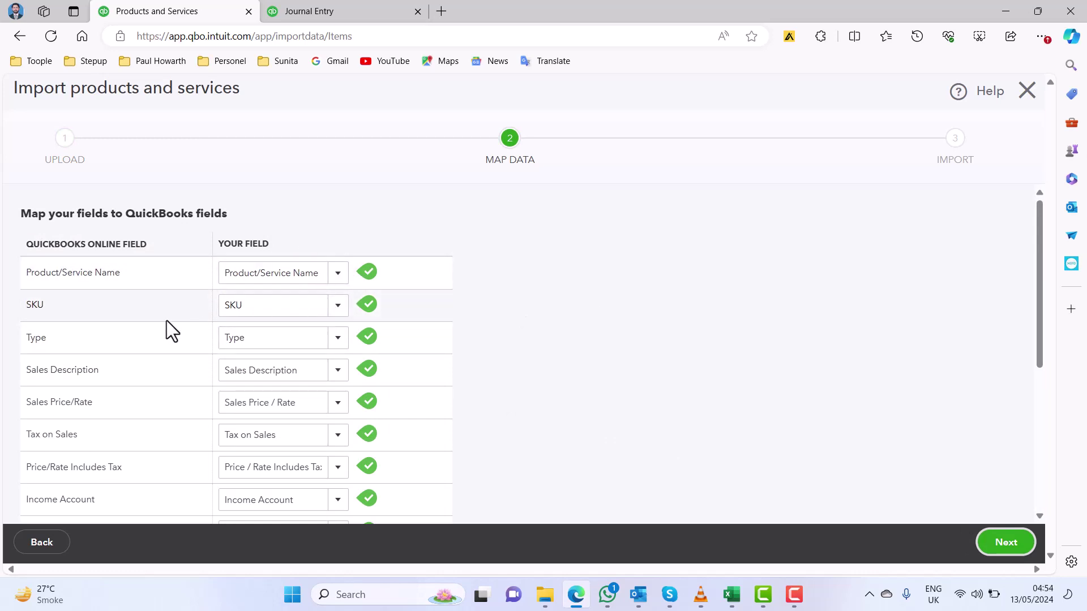
Check the field mappings from Product/Service Name through Quantity as-of Date and continue to the import stage
scroll(283, 346, down, 3)
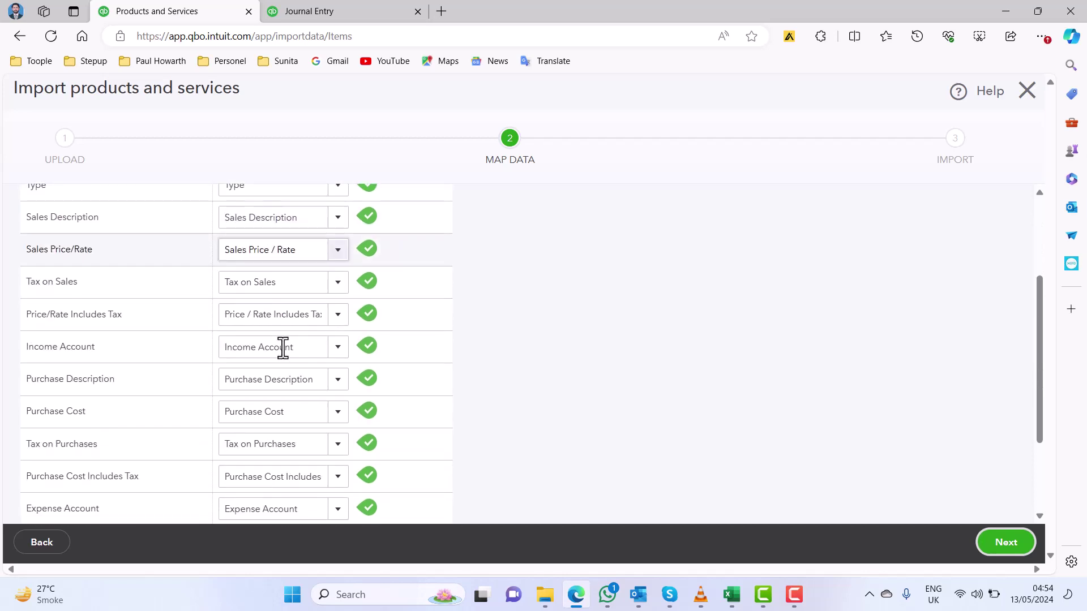
scroll(283, 347, down, 3)
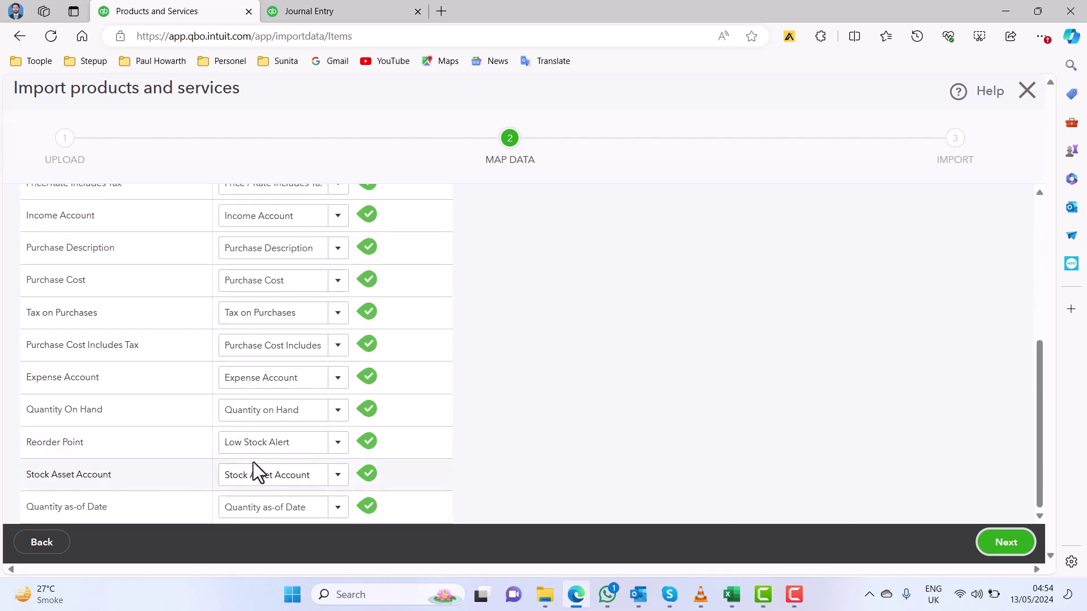
scroll(253, 462, up, 6)
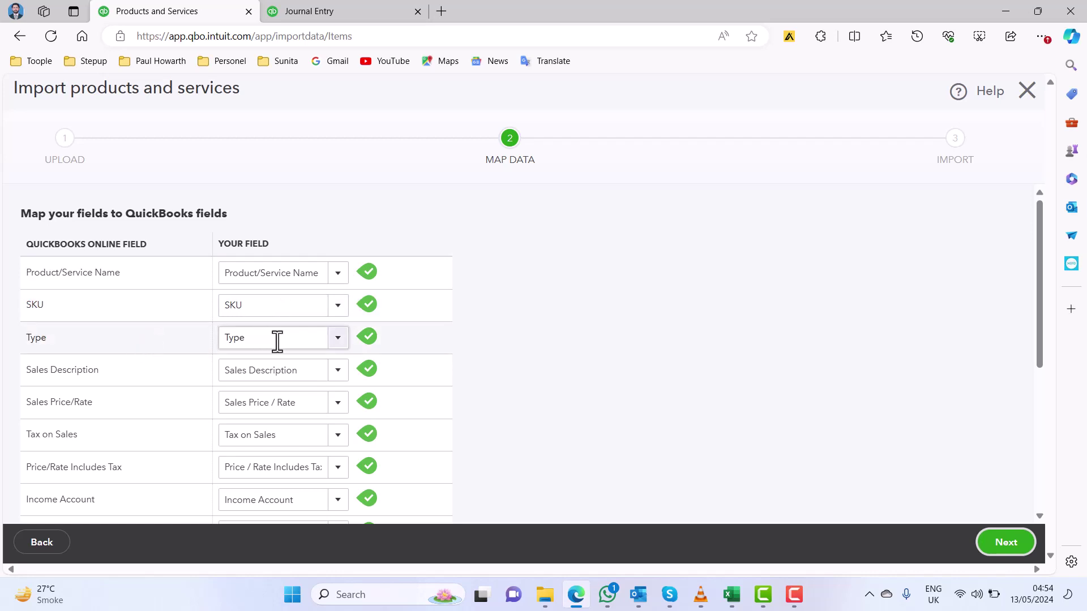
scroll(278, 342, down, 5)
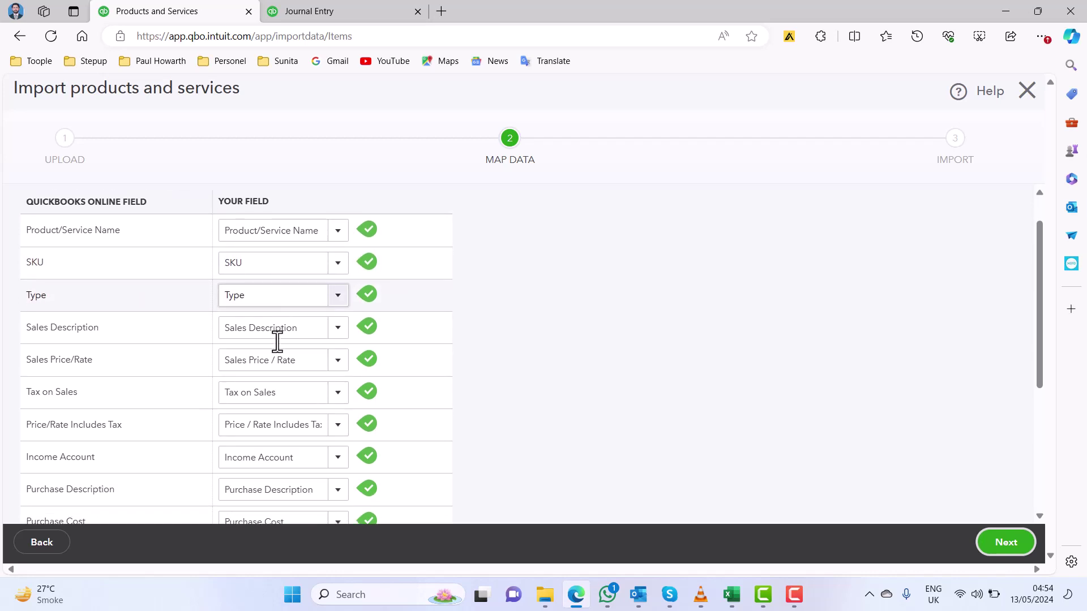
scroll(278, 342, up, 5)
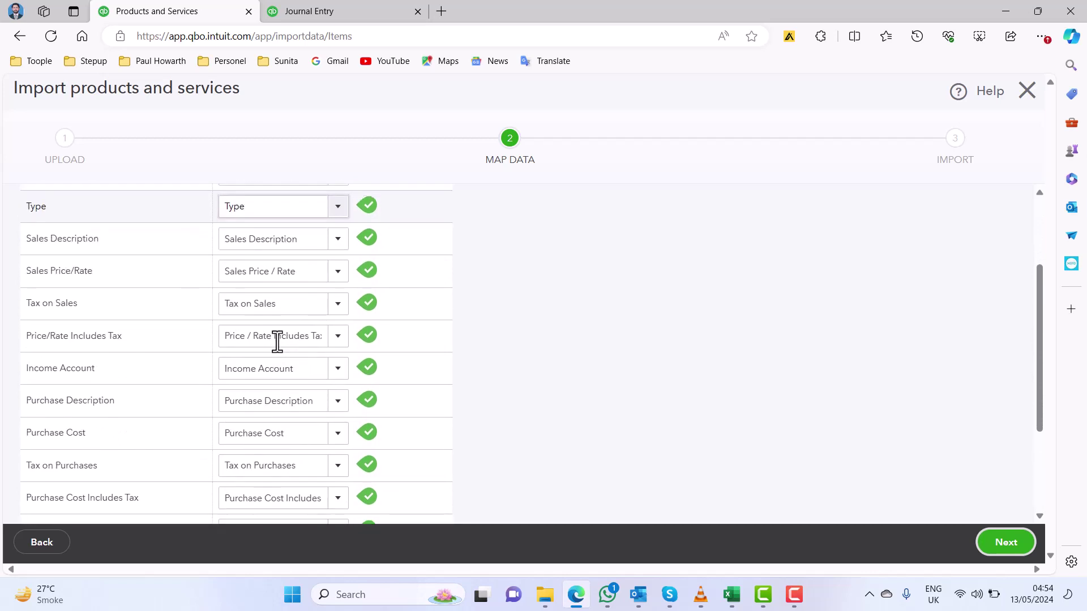
click(1006, 542)
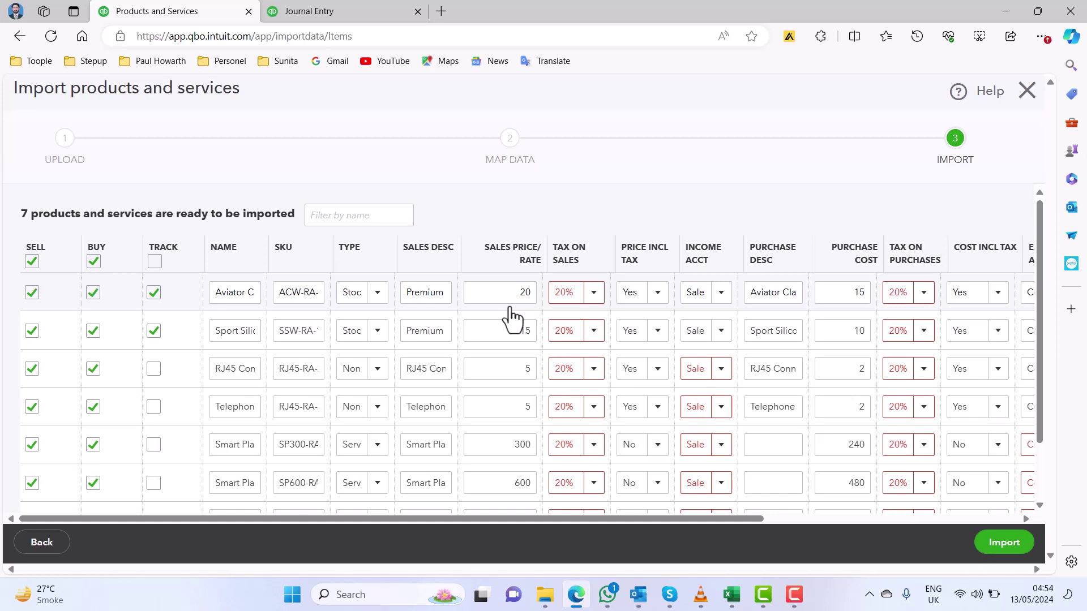
Set Tax on Sales to 20.0% S for the Aviator Classic Watch, Sport Silicone Watch, RJ45 Connector and Telephone Jack
click(595, 294)
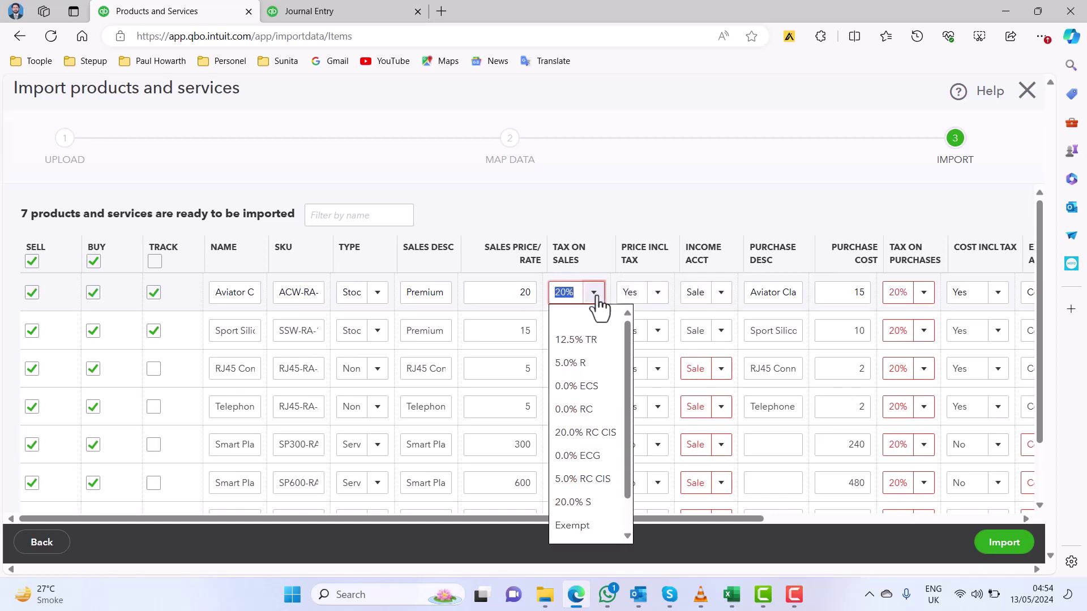
scroll(602, 364, down, 1)
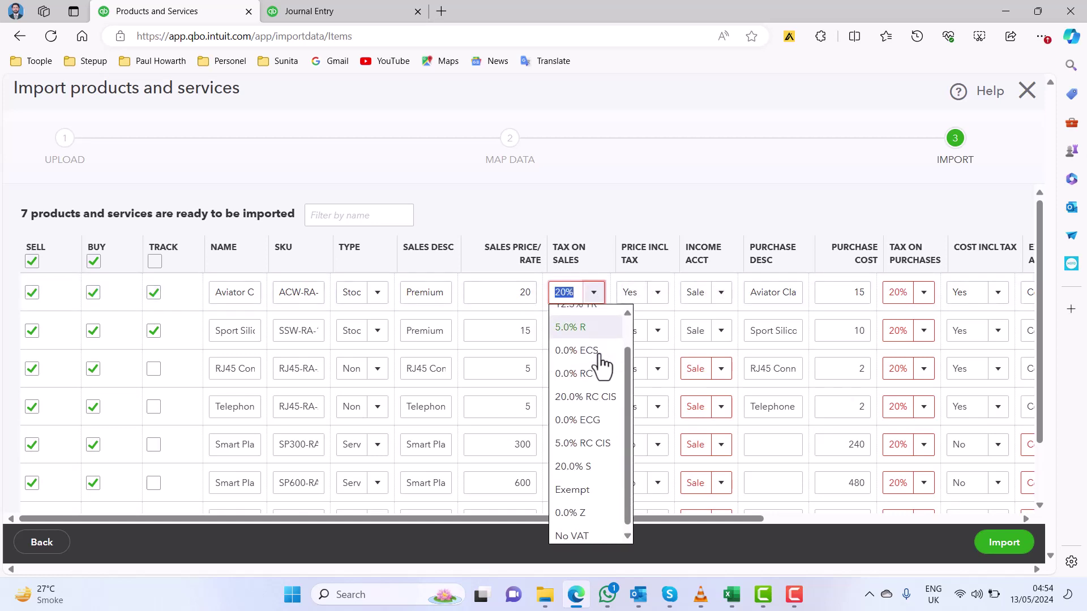
click(588, 472)
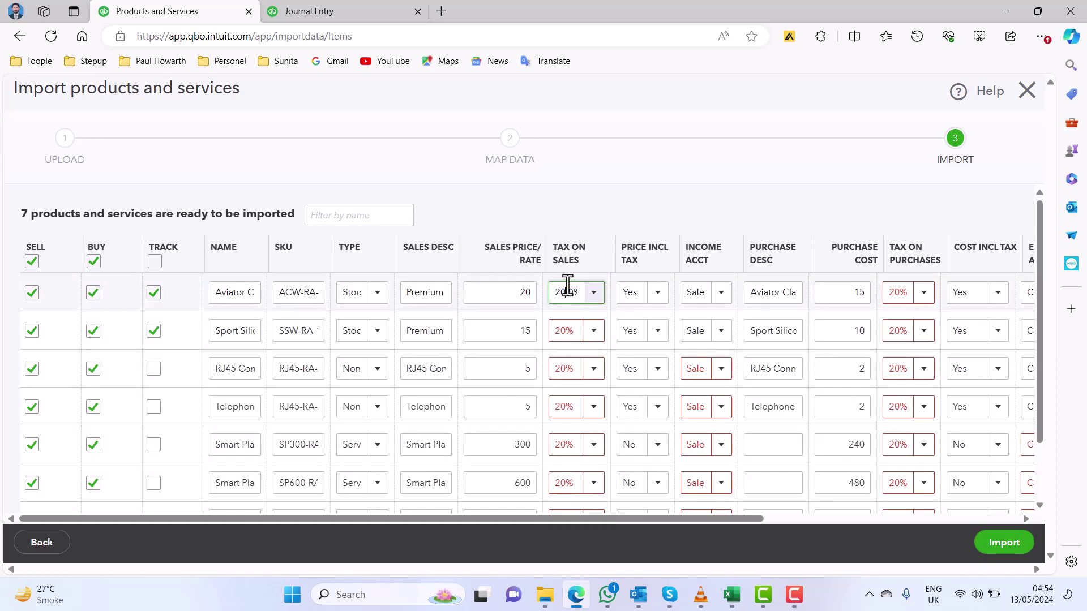
click(568, 331)
click(573, 369)
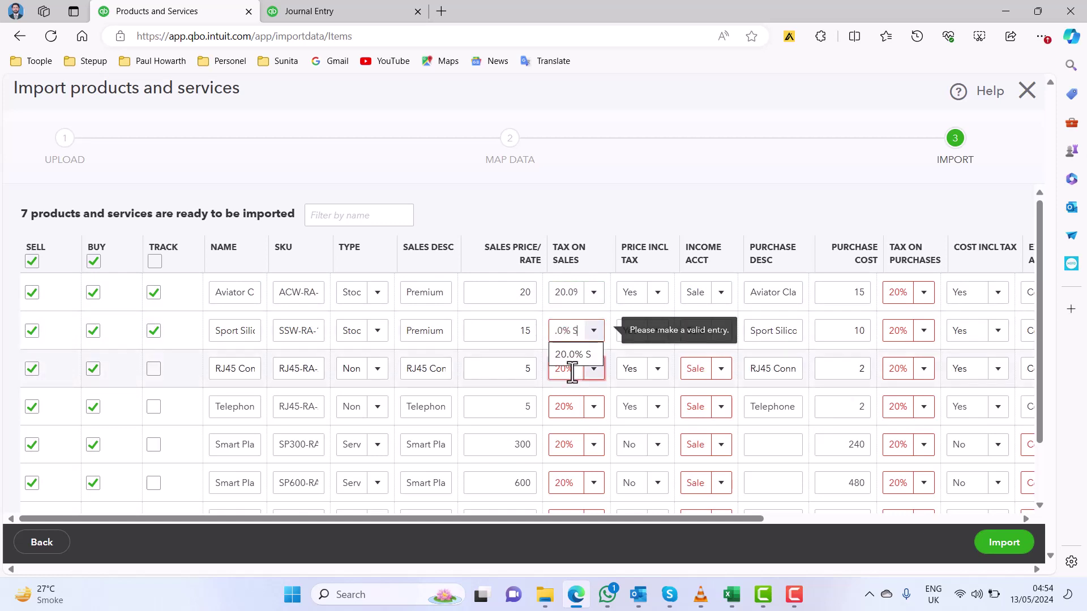
click(566, 407)
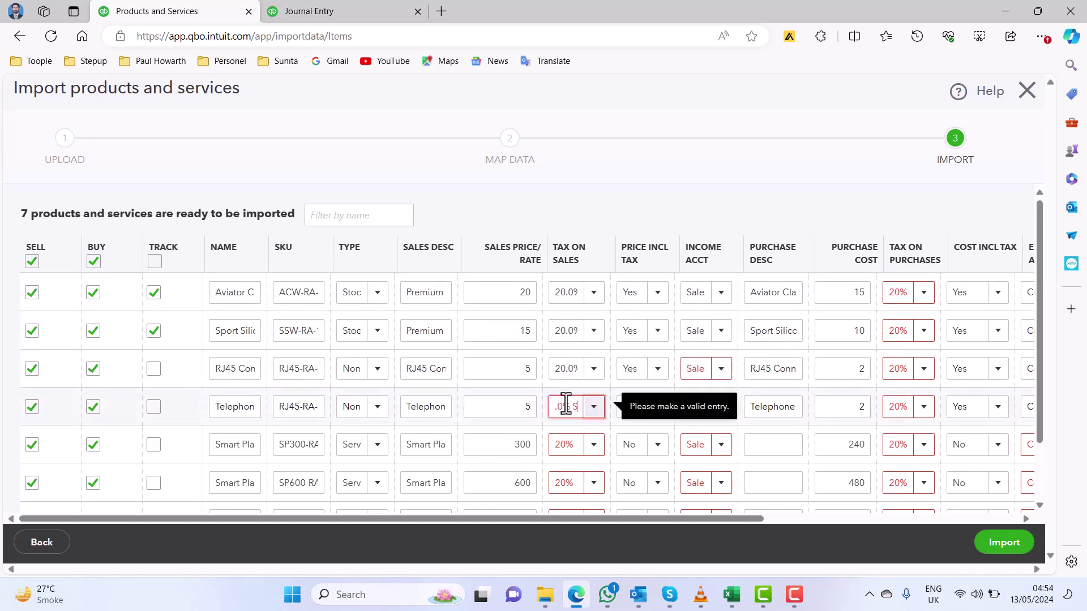
Set Tax on Sales to 20.0% S for the Smart Plan 300, 600 and 1000 services
click(568, 442)
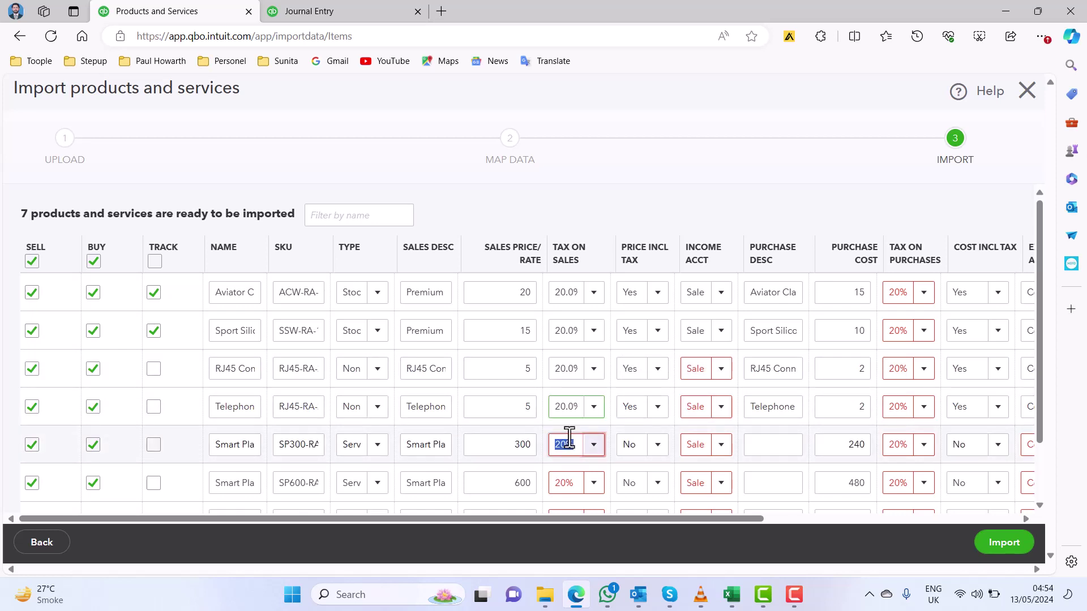
click(568, 468)
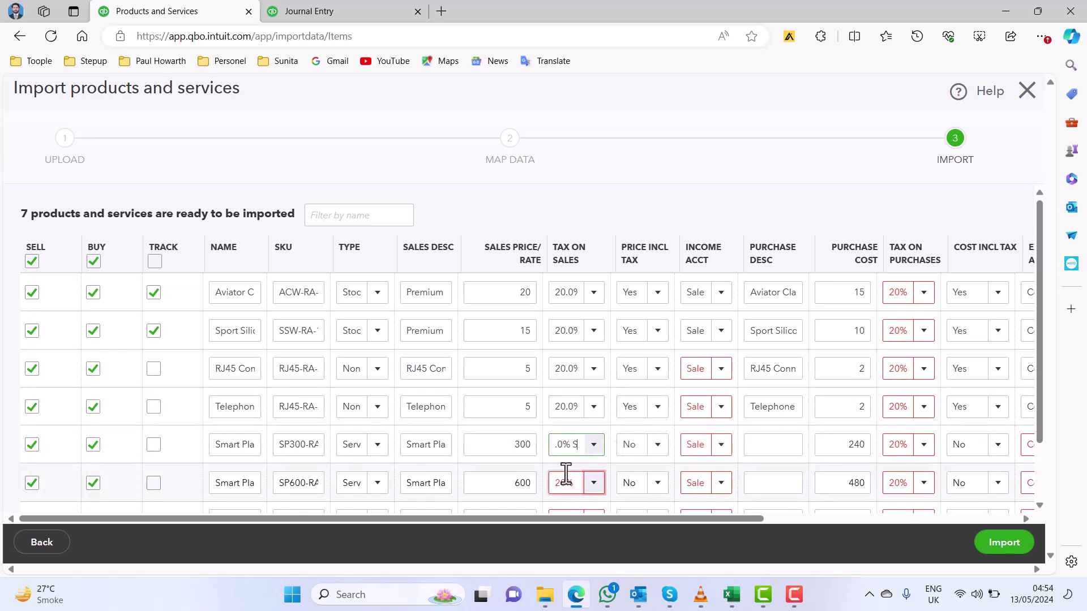
scroll(565, 468, down, 2)
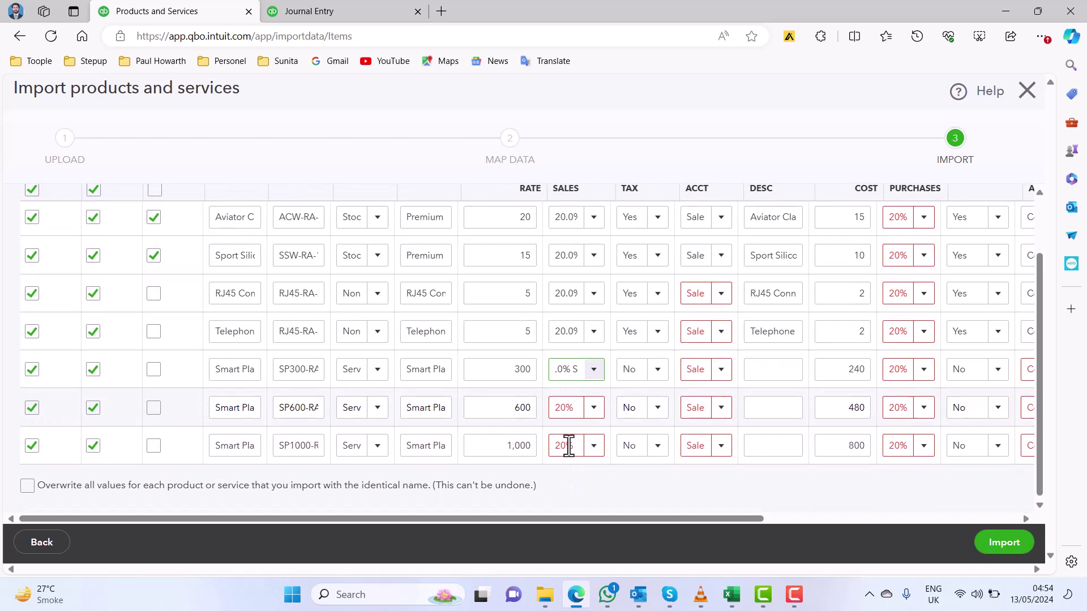
click(572, 410)
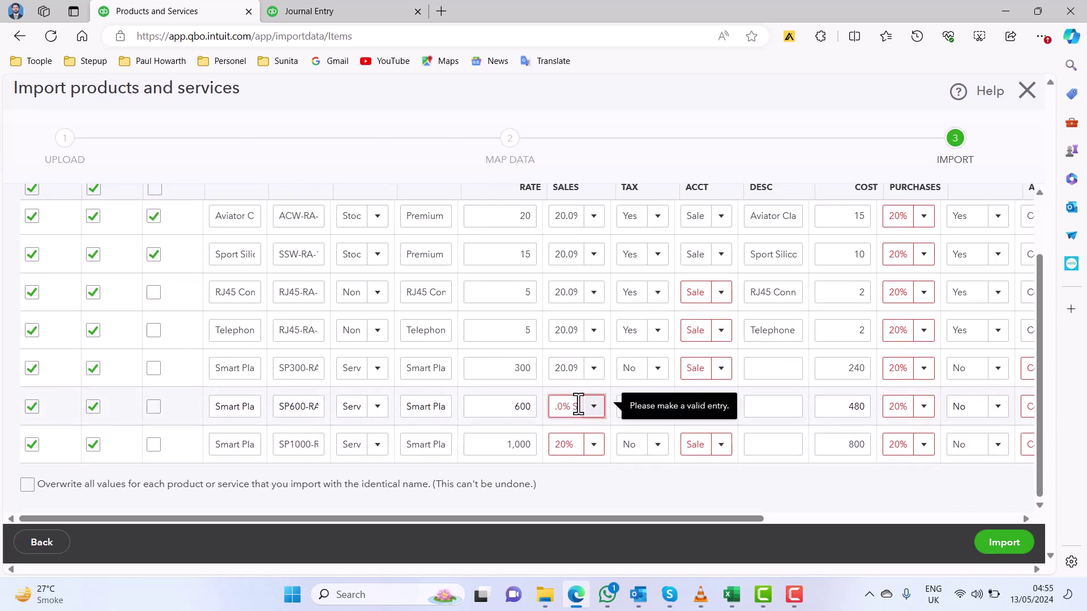
click(573, 430)
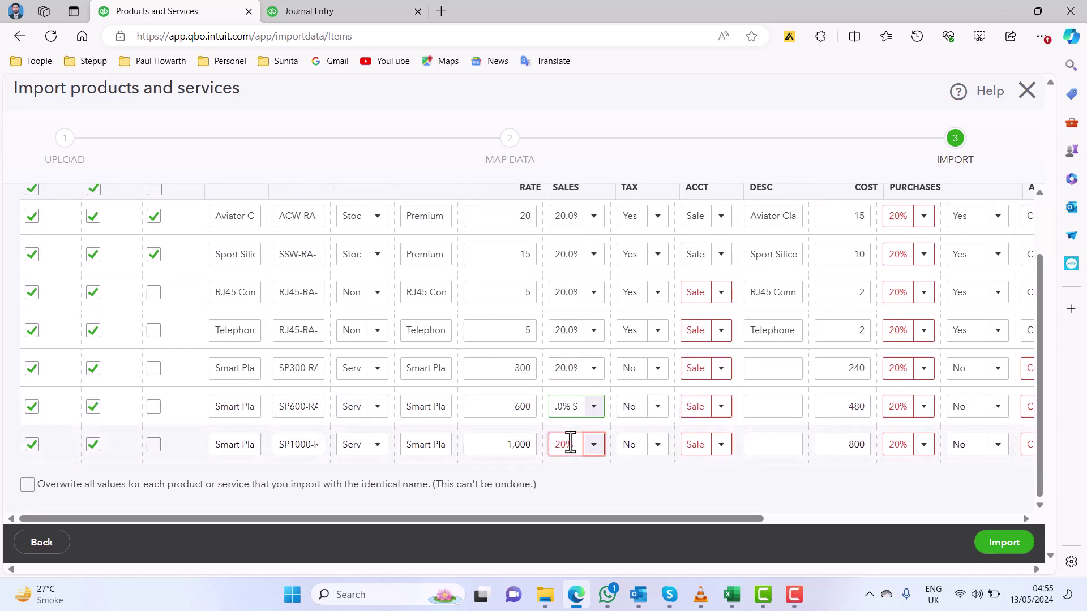
click(570, 443)
click(572, 468)
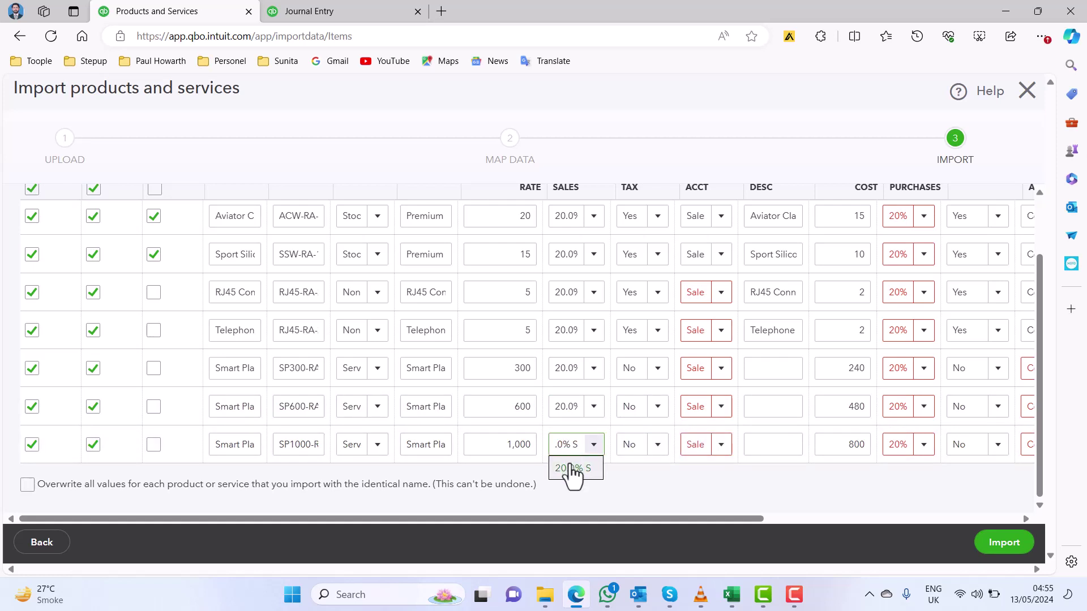
Set the RJ45 Connector's income account to 600 Sales - Telecom Installation
scroll(595, 351, up, 2)
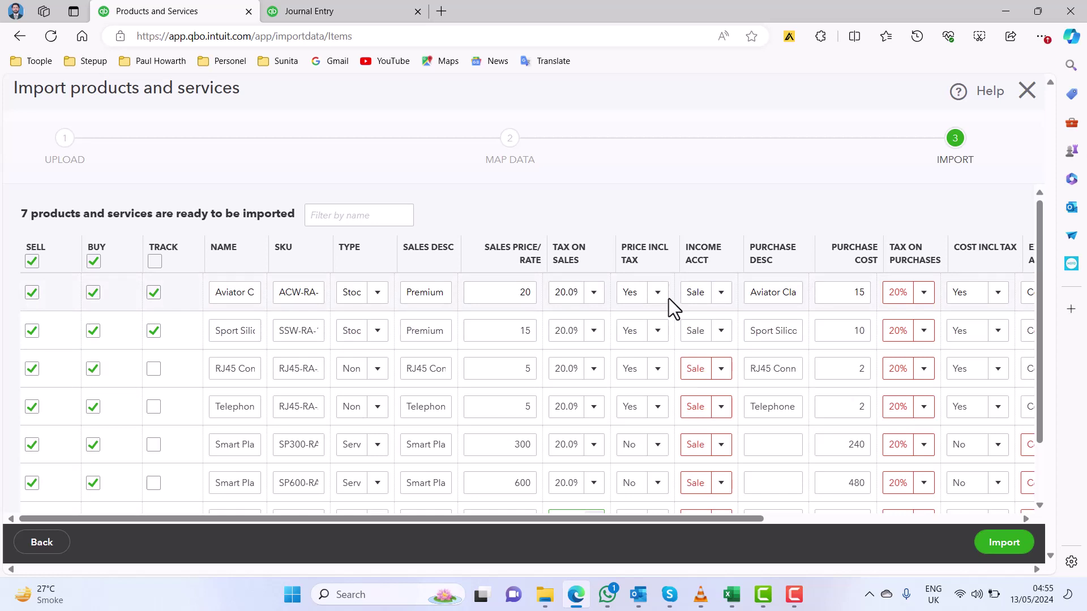
scroll(648, 404, down, 1)
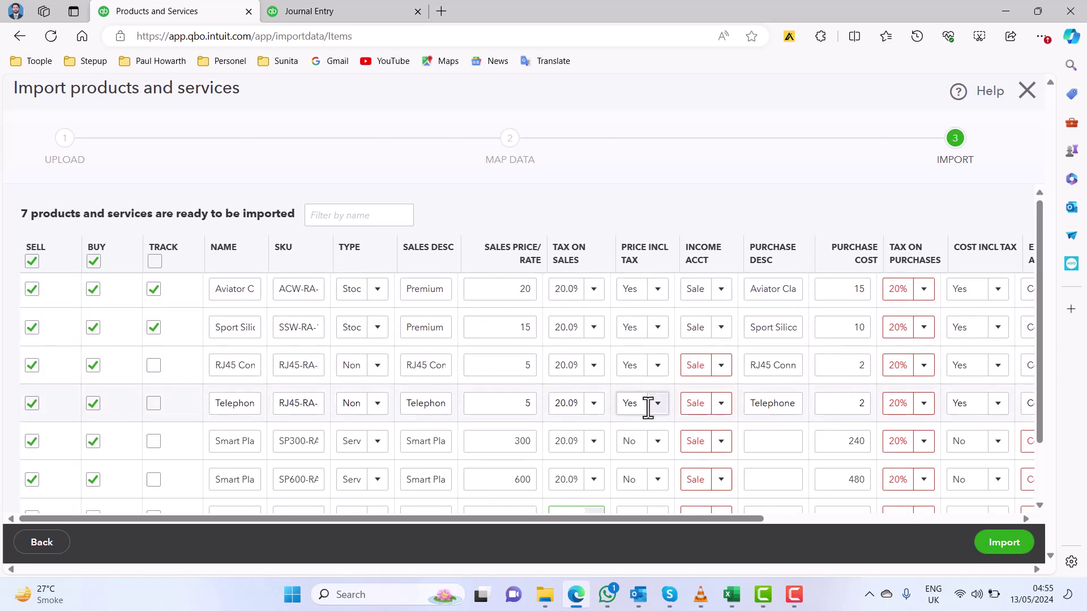
scroll(648, 404, down, 1)
scroll(657, 424, up, 1)
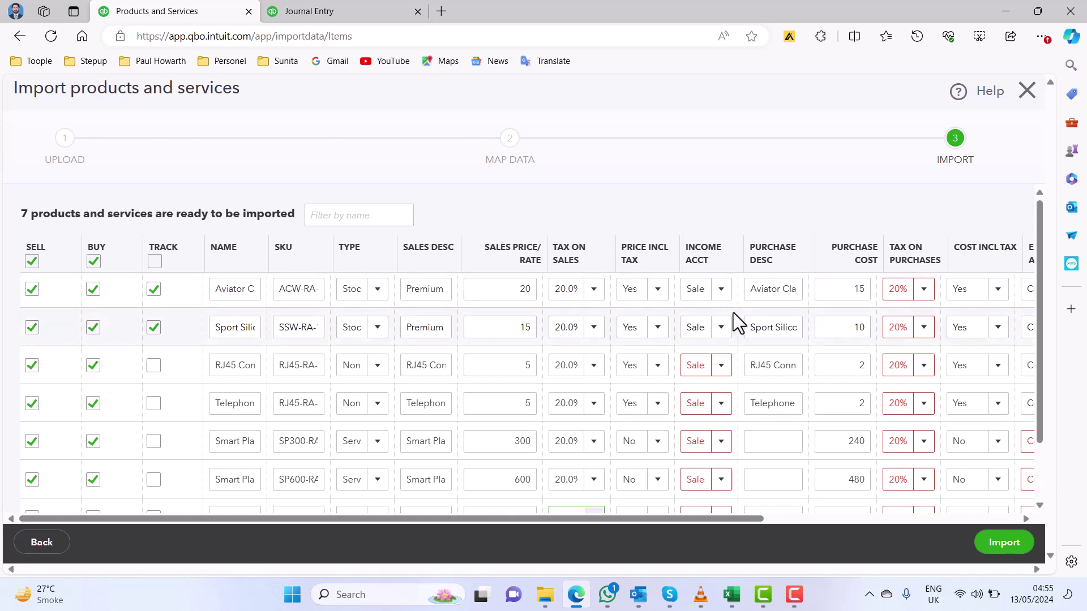
click(721, 369)
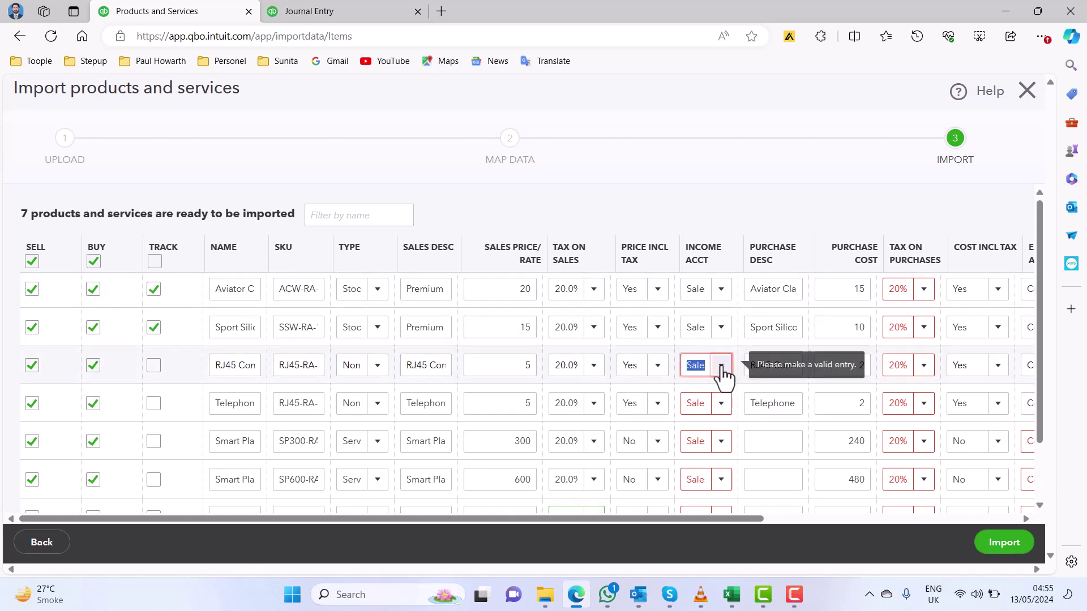
click(722, 369)
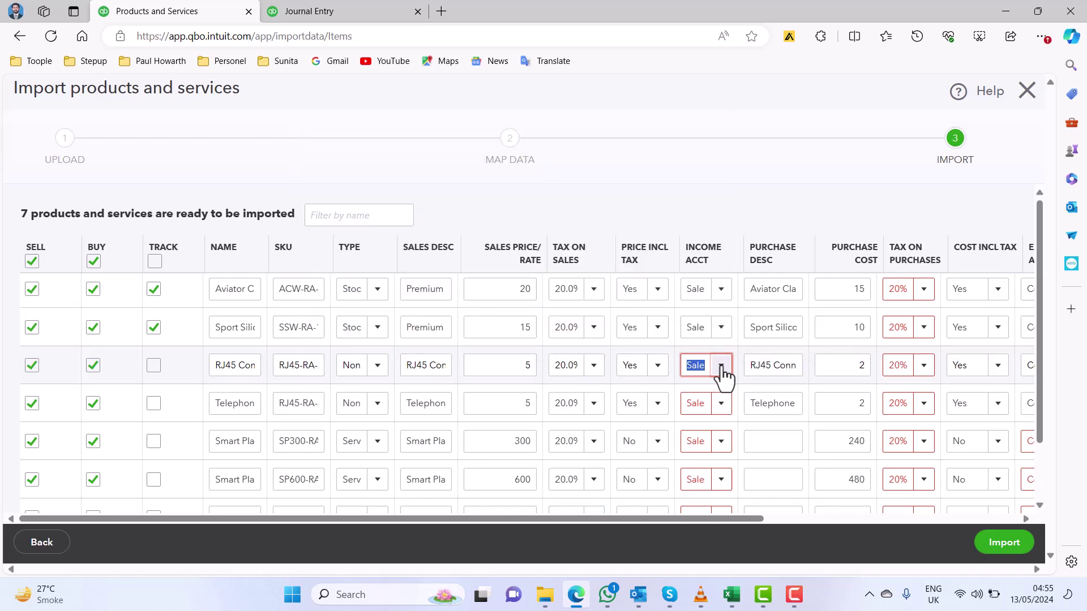
click(699, 367)
click(718, 375)
click(720, 366)
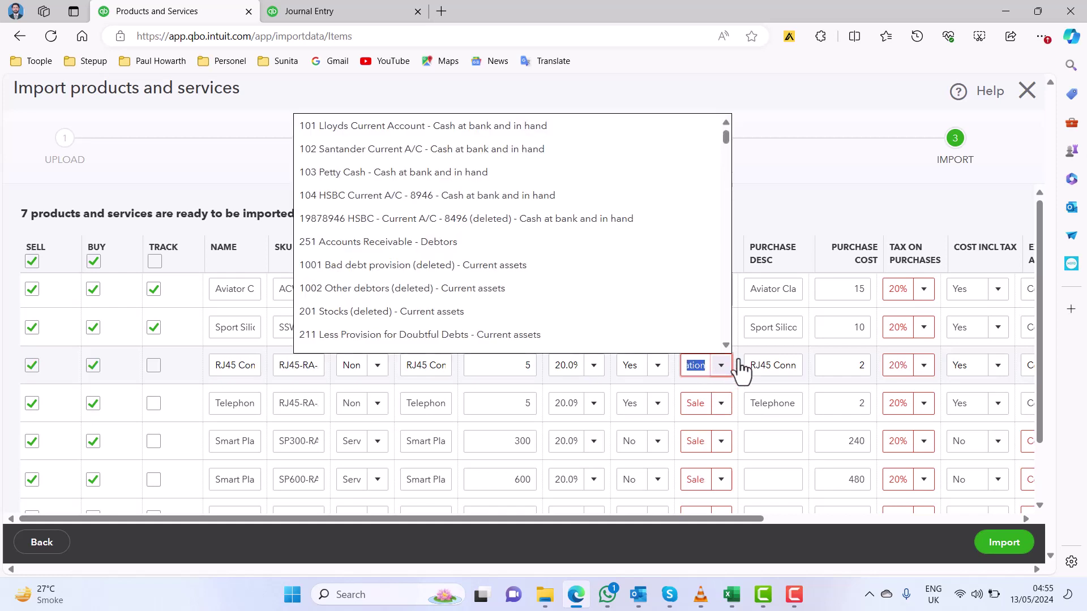
scroll(647, 266, down, 8)
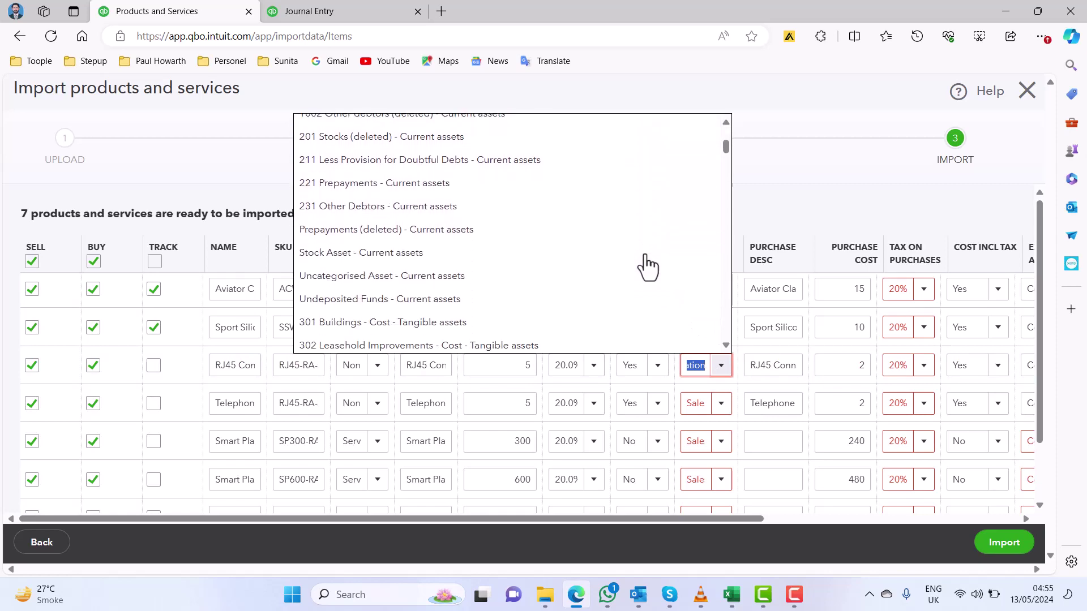
scroll(647, 266, down, 10)
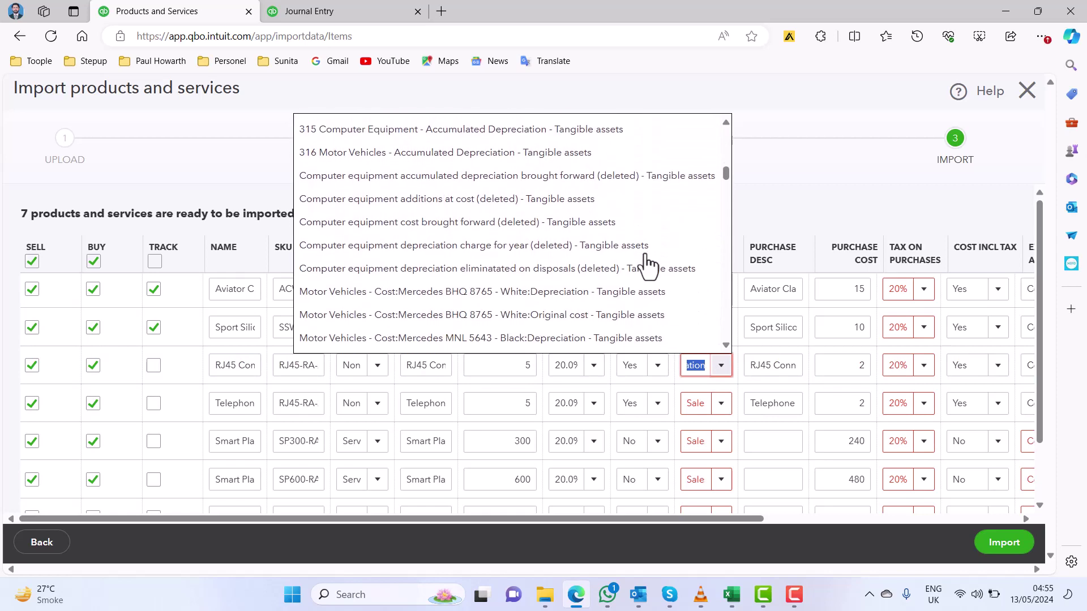
scroll(647, 266, down, 10)
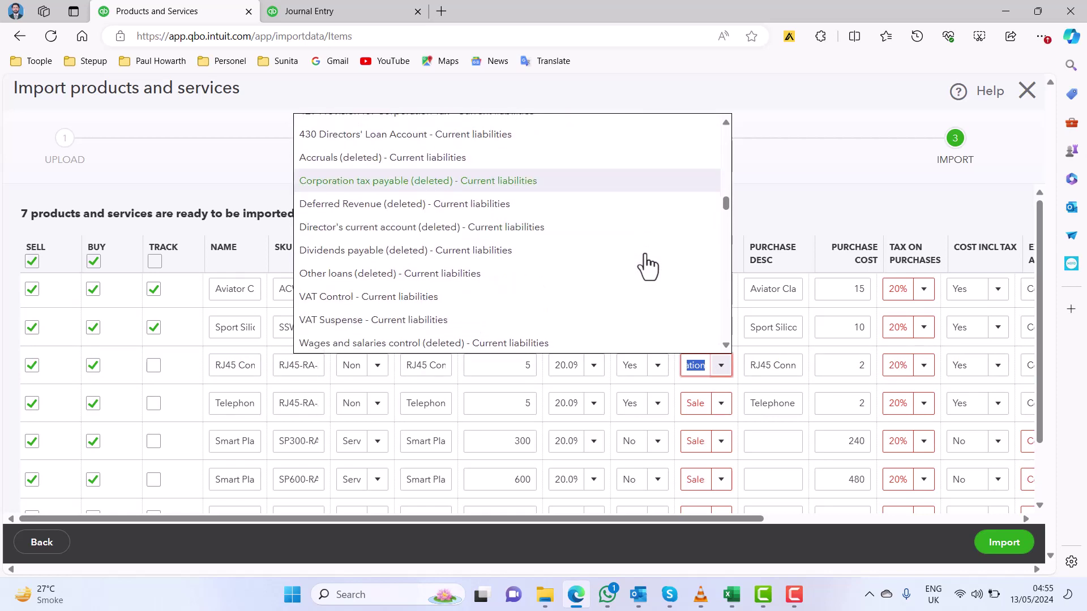
scroll(647, 266, down, 3)
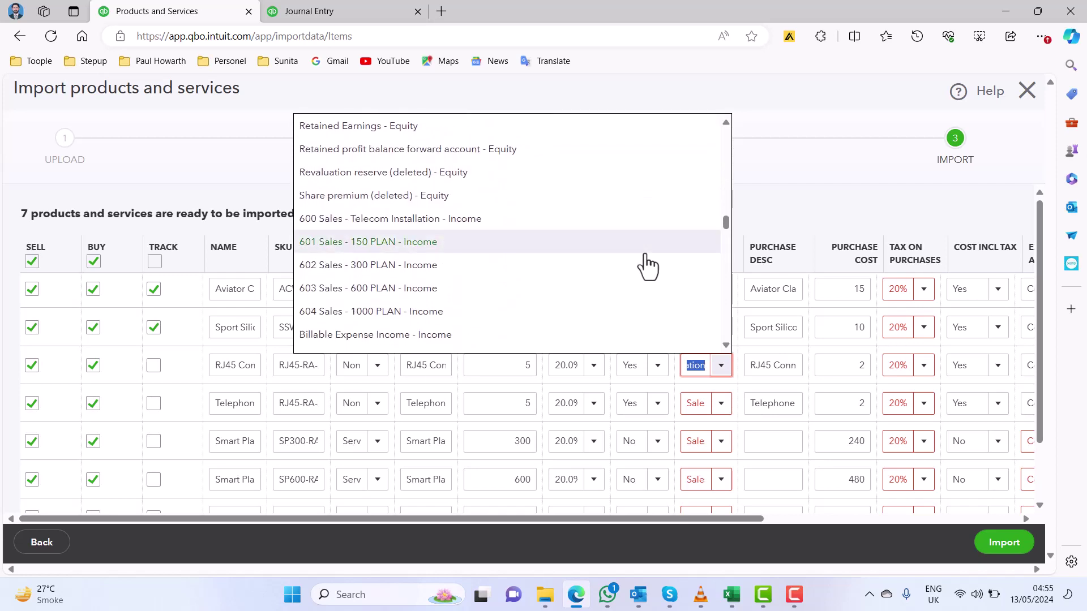
click(464, 219)
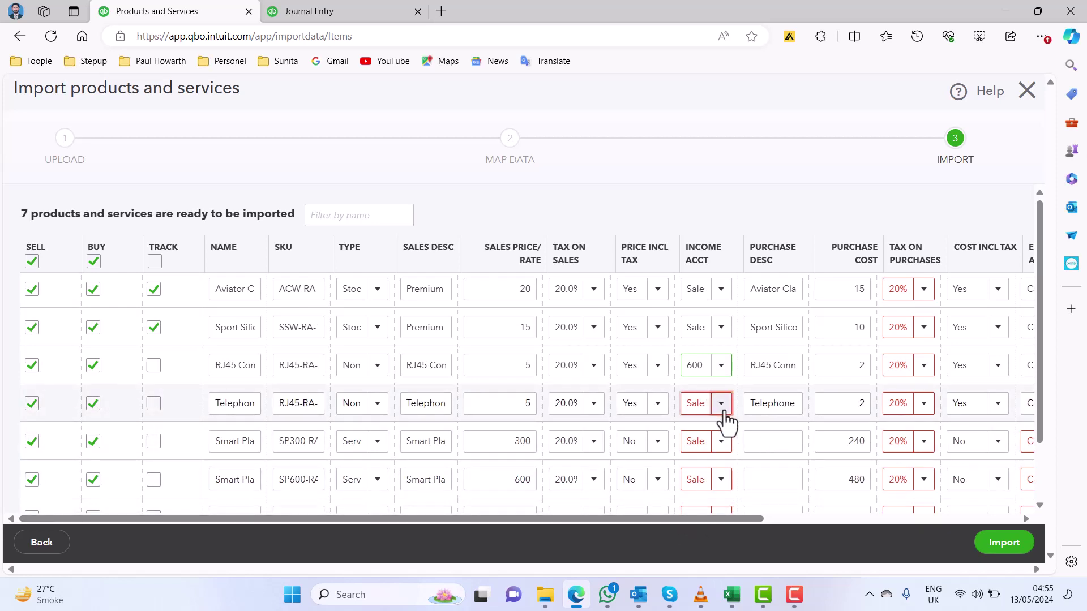
Check the Telephone Jack's full name and set its income account to 600 Sales - Telecom Installation
click(255, 404)
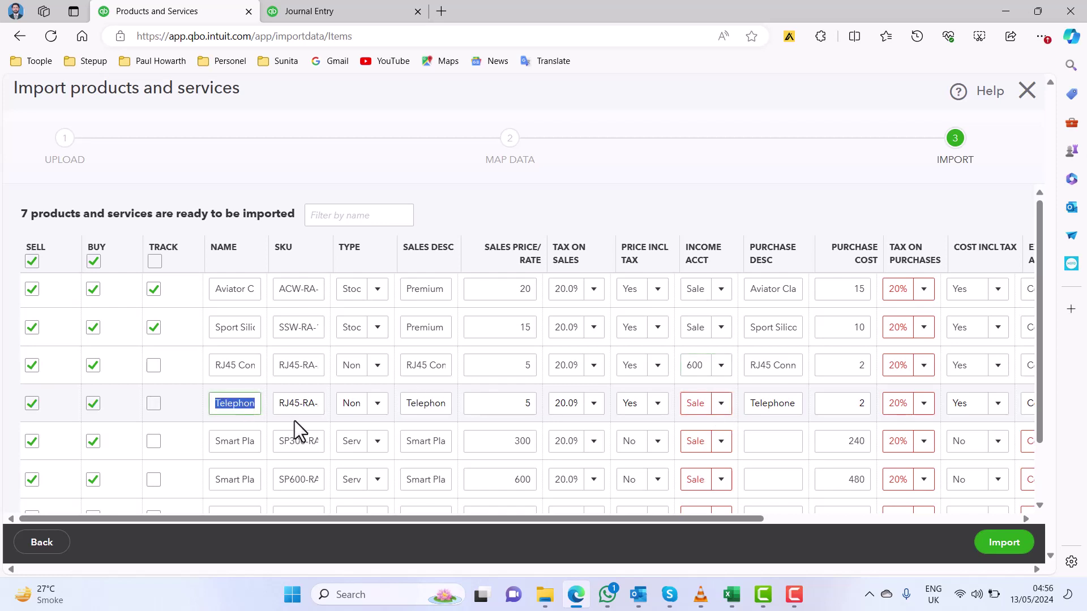
key(End)
click(696, 403)
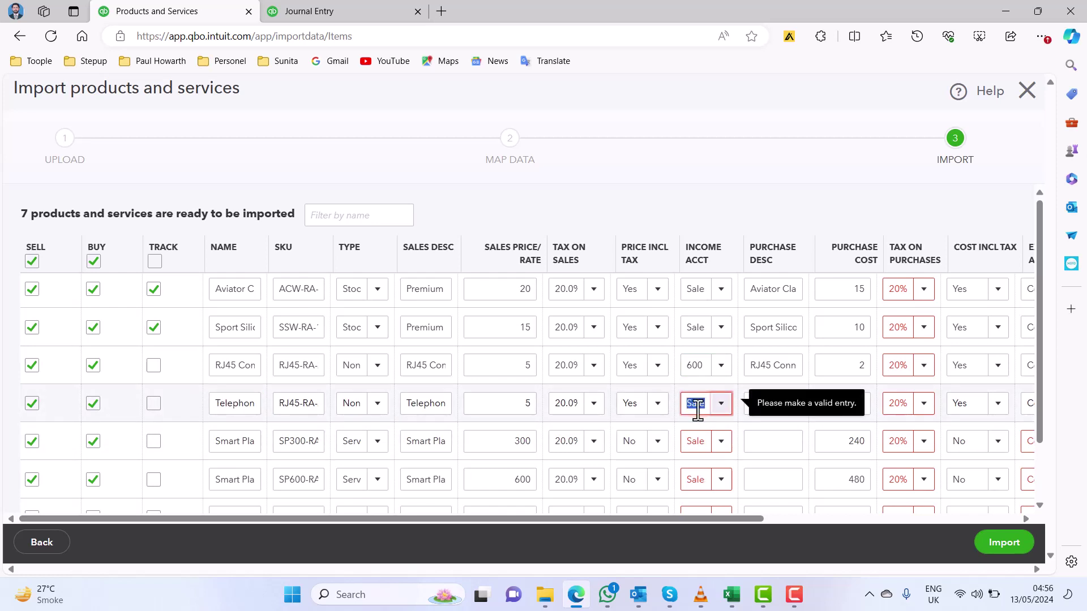
text(600)
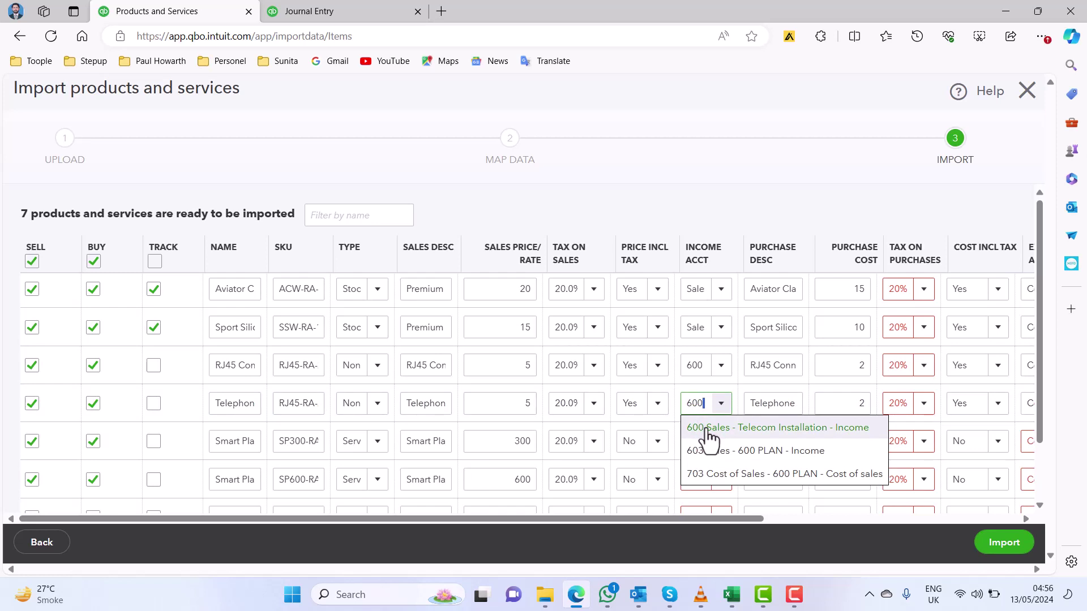
click(706, 428)
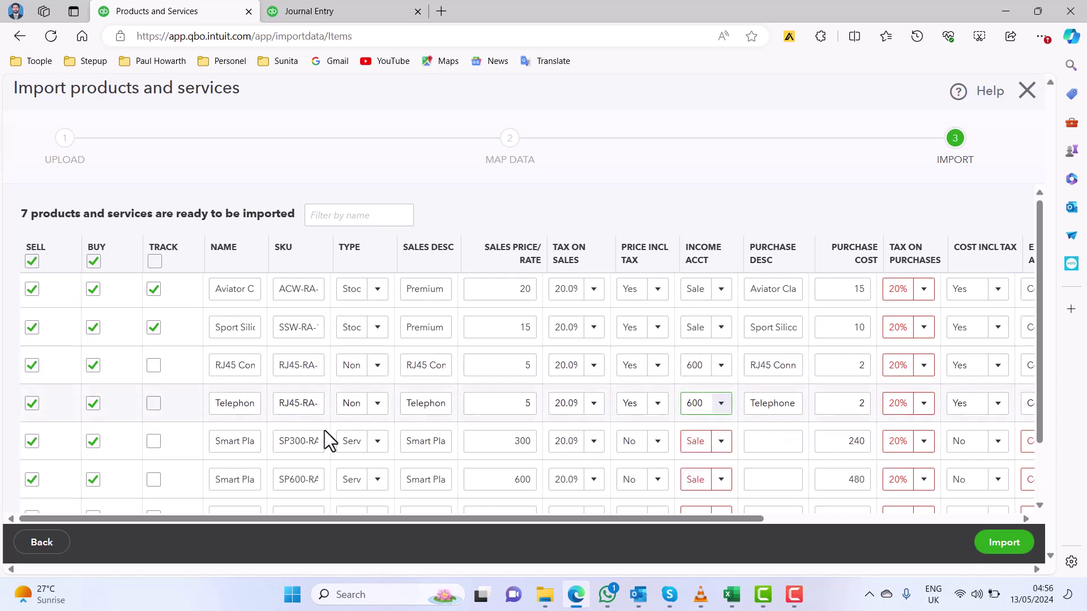
Check the full name of the SP300 Smart Plan service and set its income account to 602 Sales - 300 PLAN
click(246, 446)
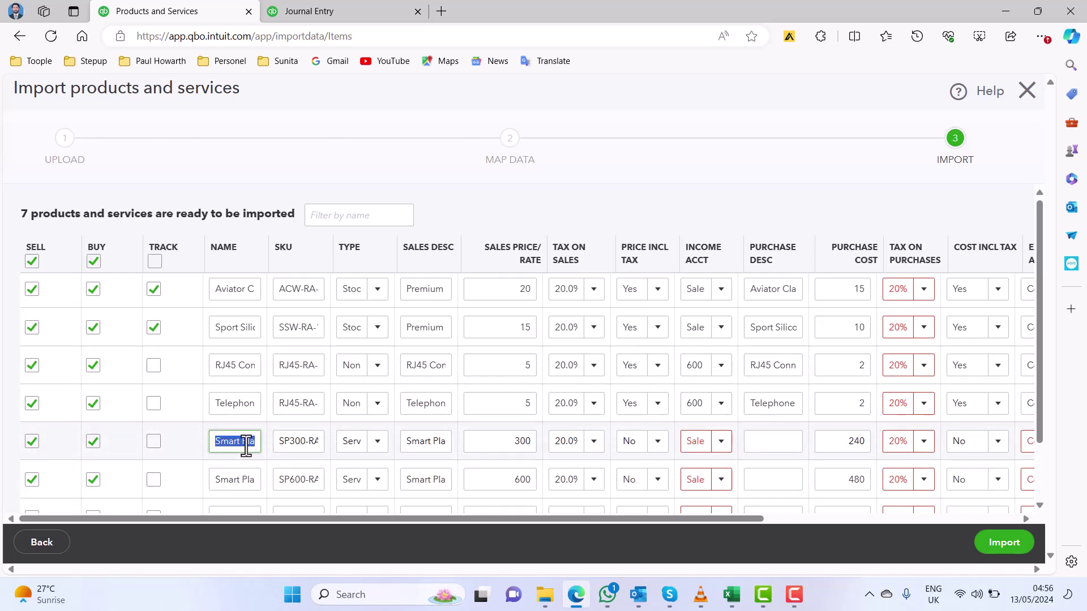
key(End)
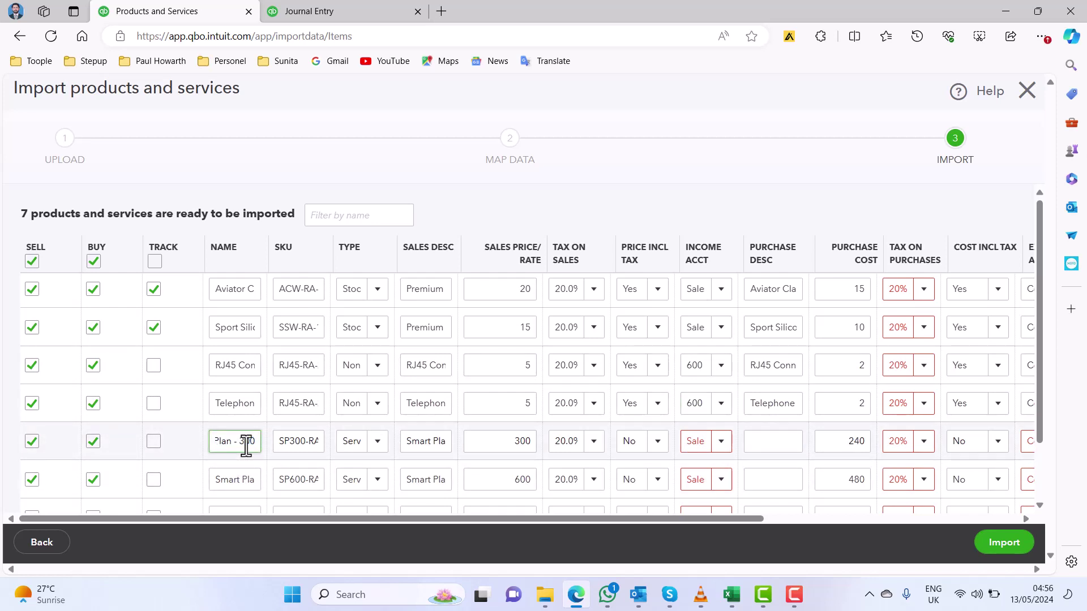
click(718, 444)
click(719, 445)
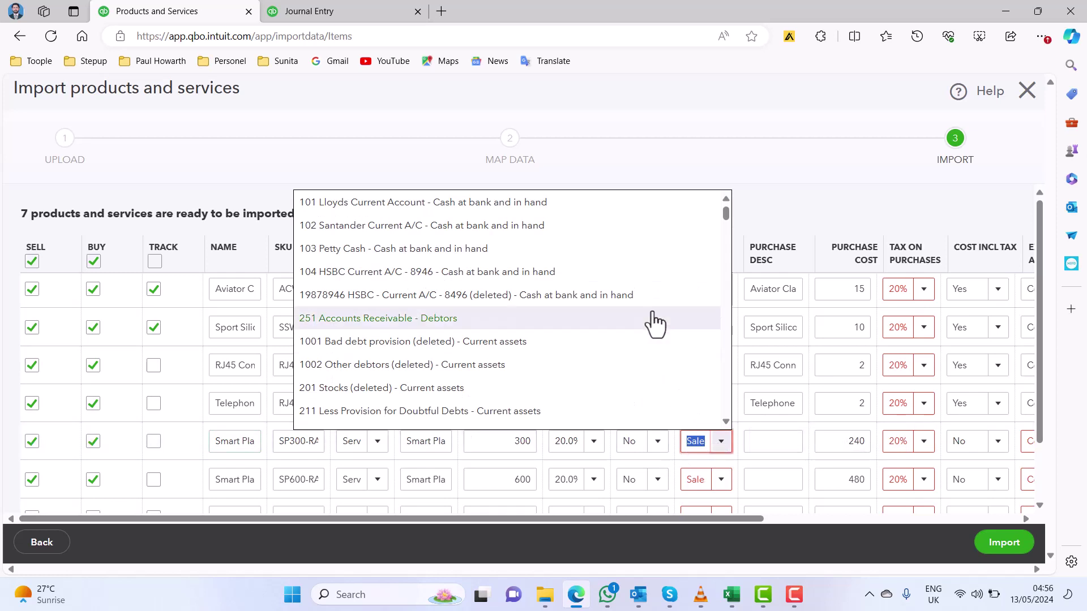
scroll(652, 322, down, 5)
scroll(652, 323, down, 5)
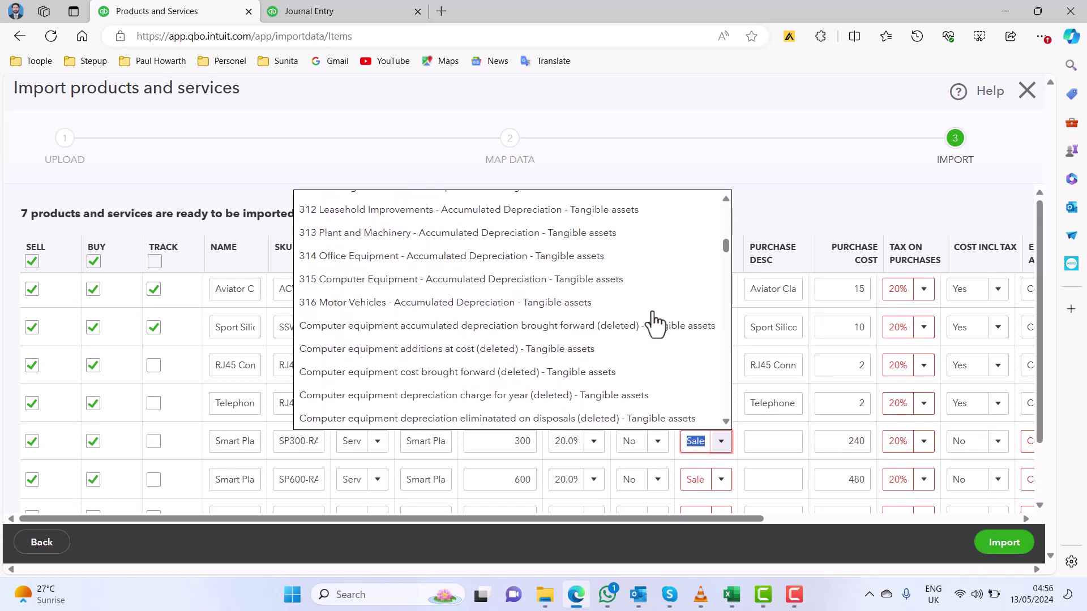
scroll(603, 387, down, 6)
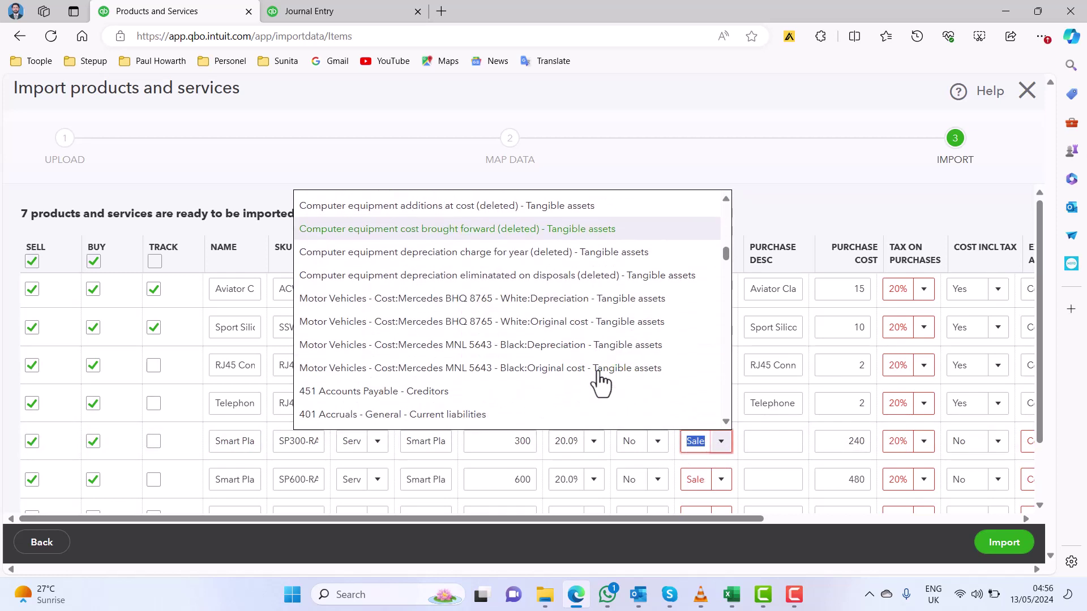
scroll(600, 384, down, 6)
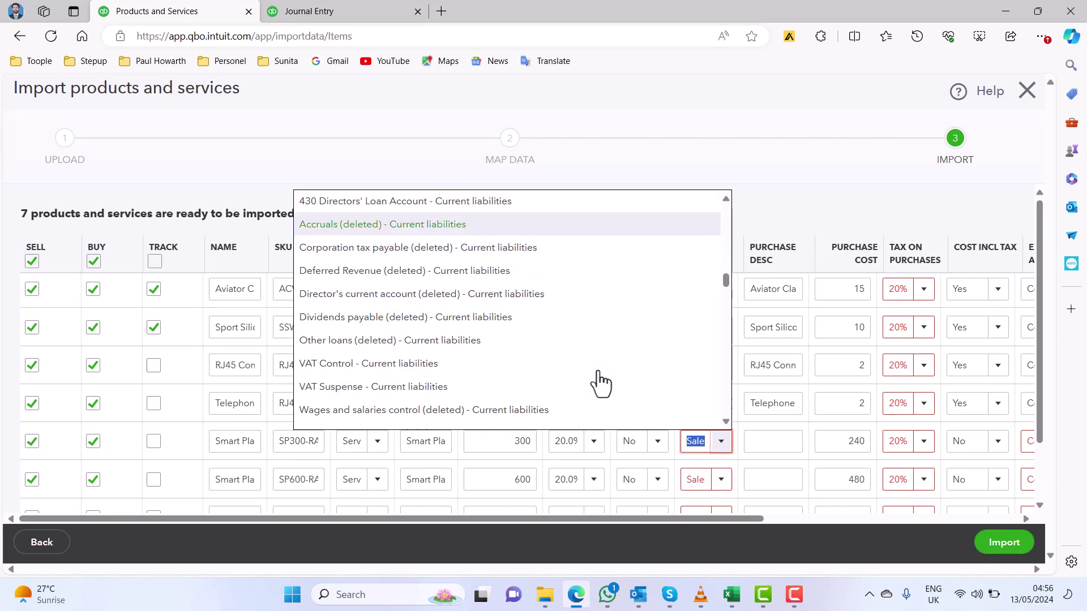
scroll(599, 384, down, 3)
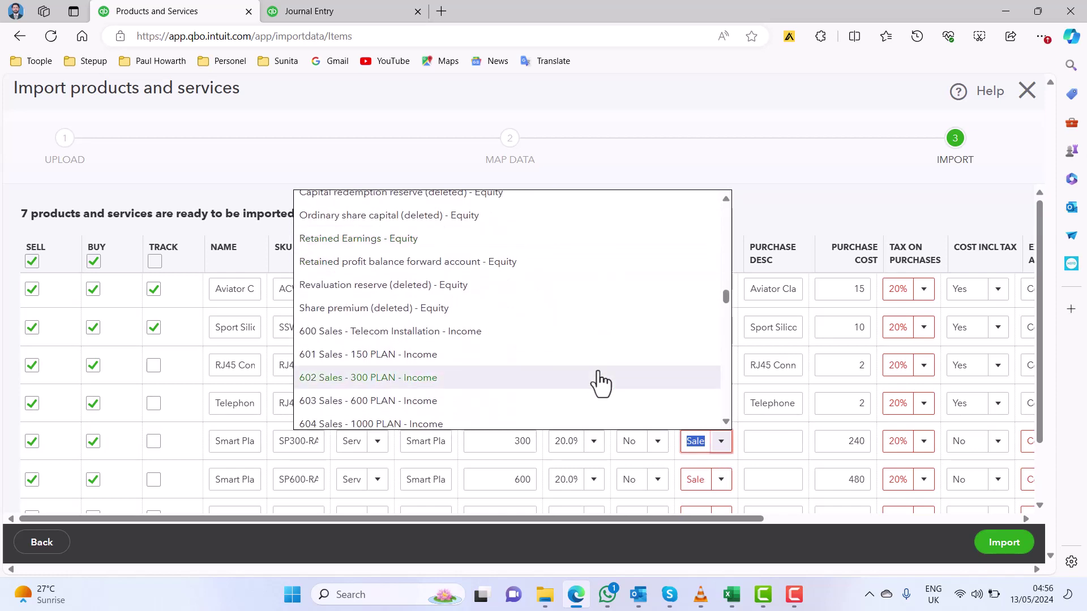
click(420, 378)
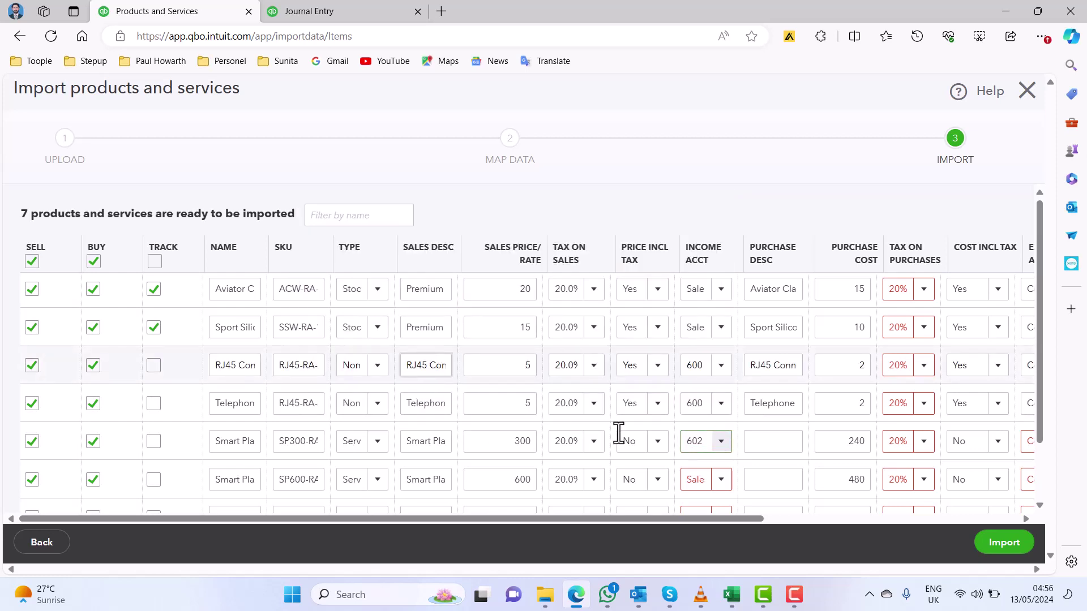
Set the income account of the Smart Plan 600 service to 603 Sales - 600 PLAN
click(722, 480)
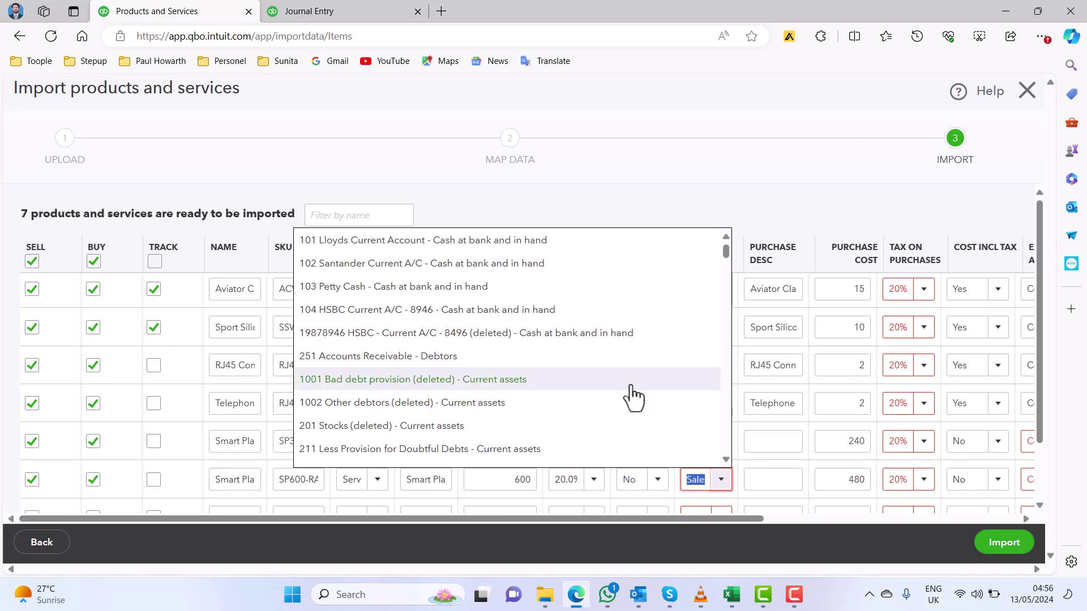
scroll(632, 390, down, 15)
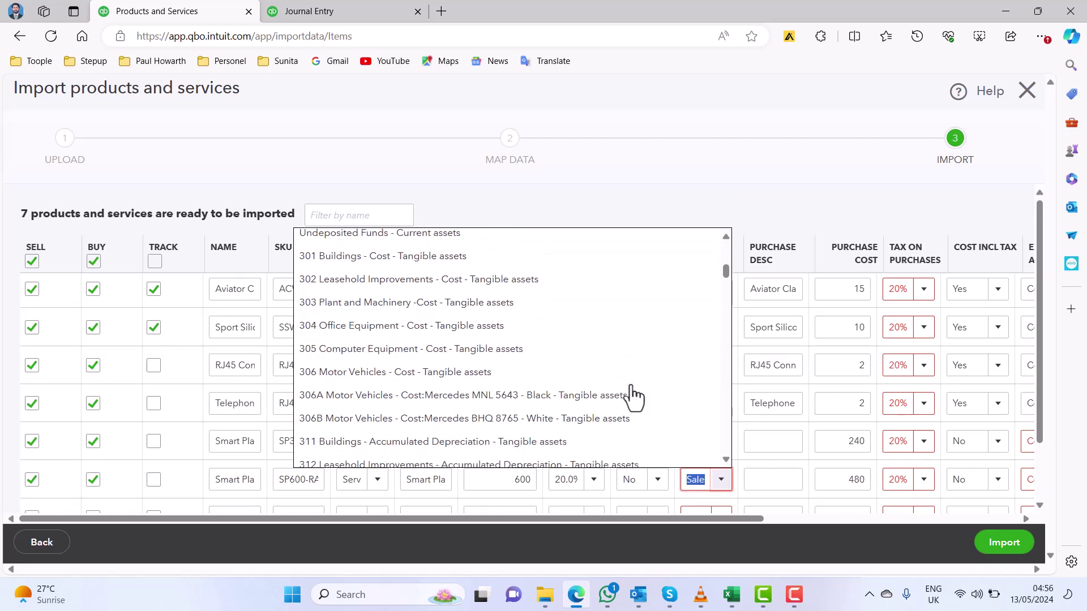
scroll(632, 391, down, 15)
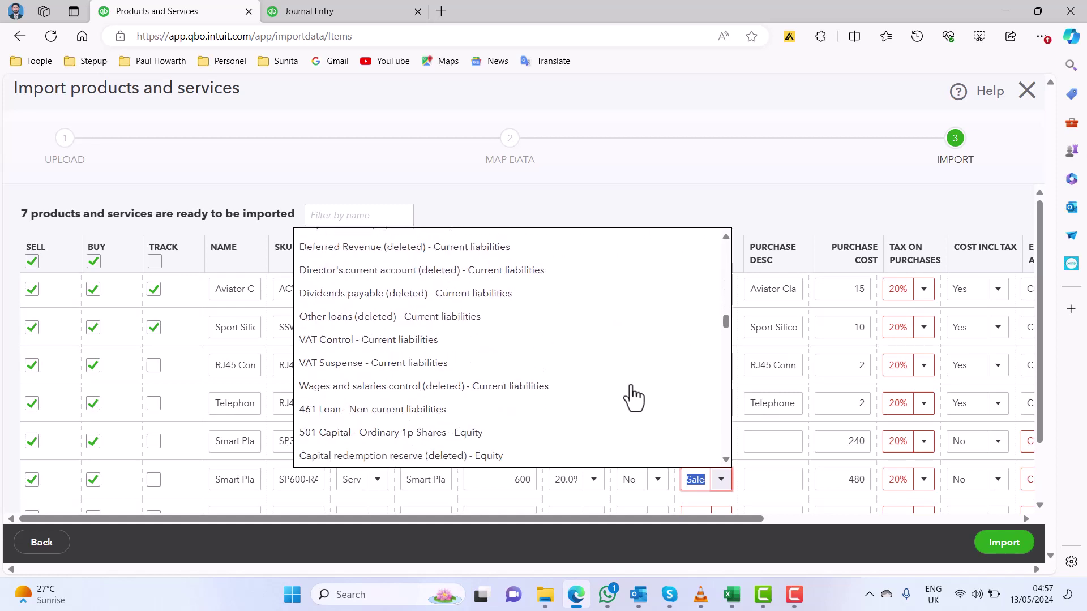
scroll(632, 391, up, 2)
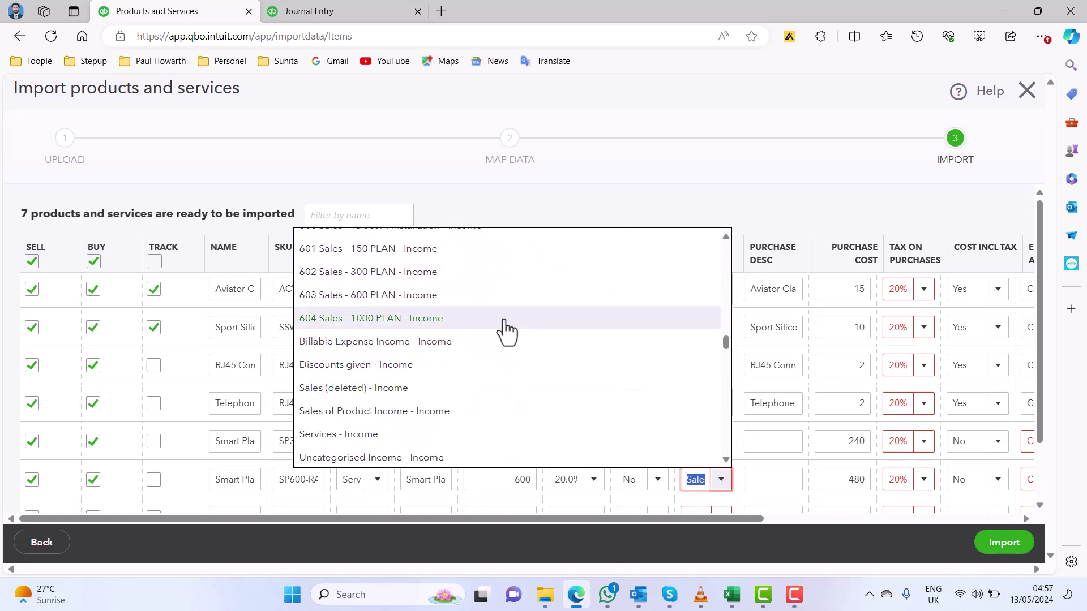
click(435, 311)
Set the income account of the Smart Plan 1000 service to 604 Sales - 1000 PLAN
scroll(713, 483, down, 2)
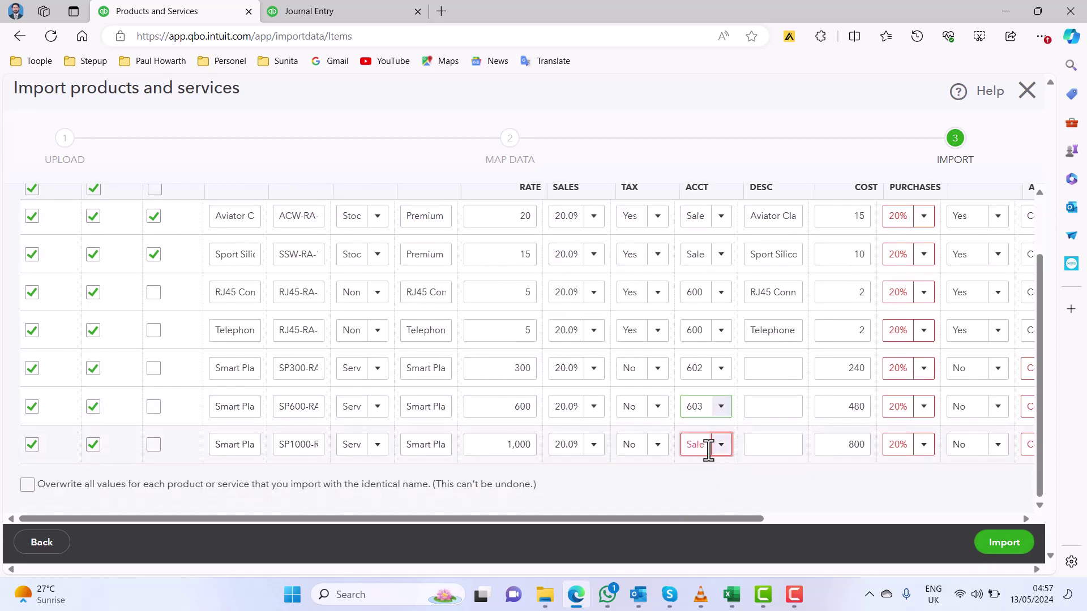
click(704, 450)
text(604)
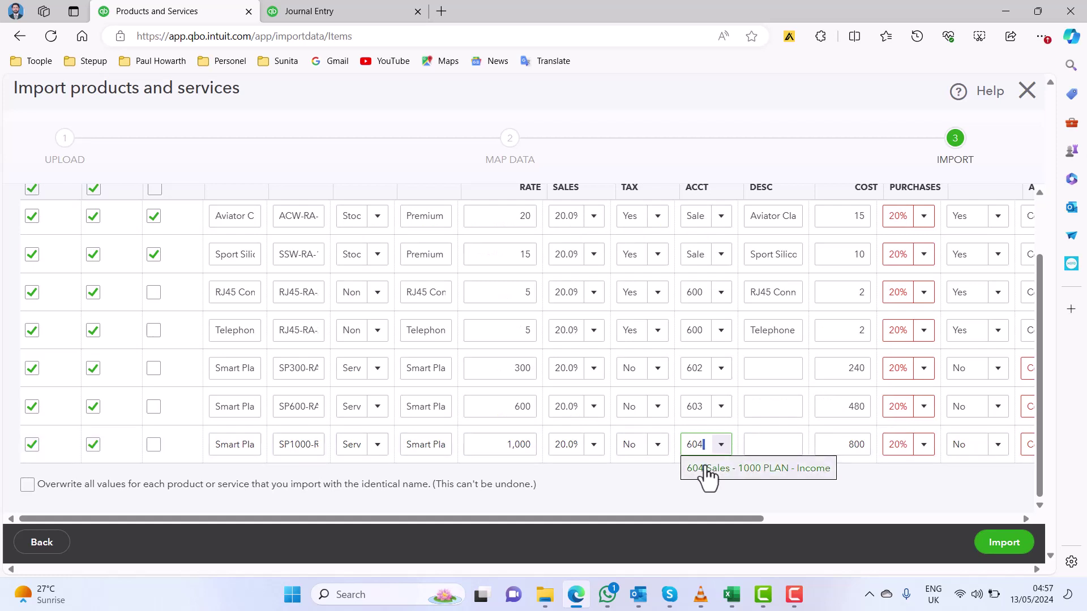
click(705, 469)
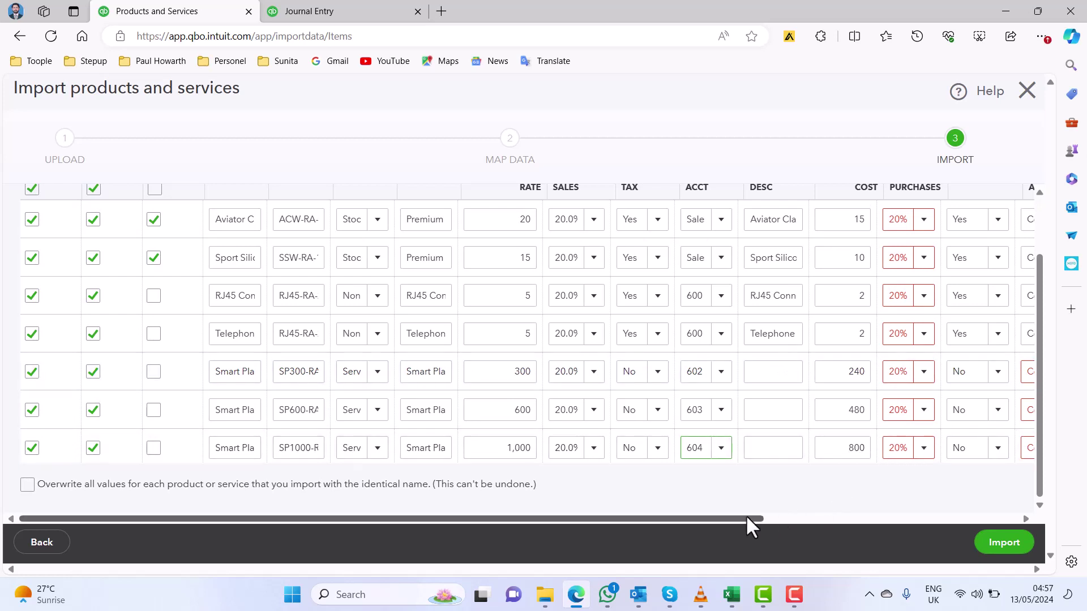
Set Tax on Purchases to 20.0% S for the Aviator Classic Watch
drag(747, 518, 916, 518)
scroll(696, 345, up, 1)
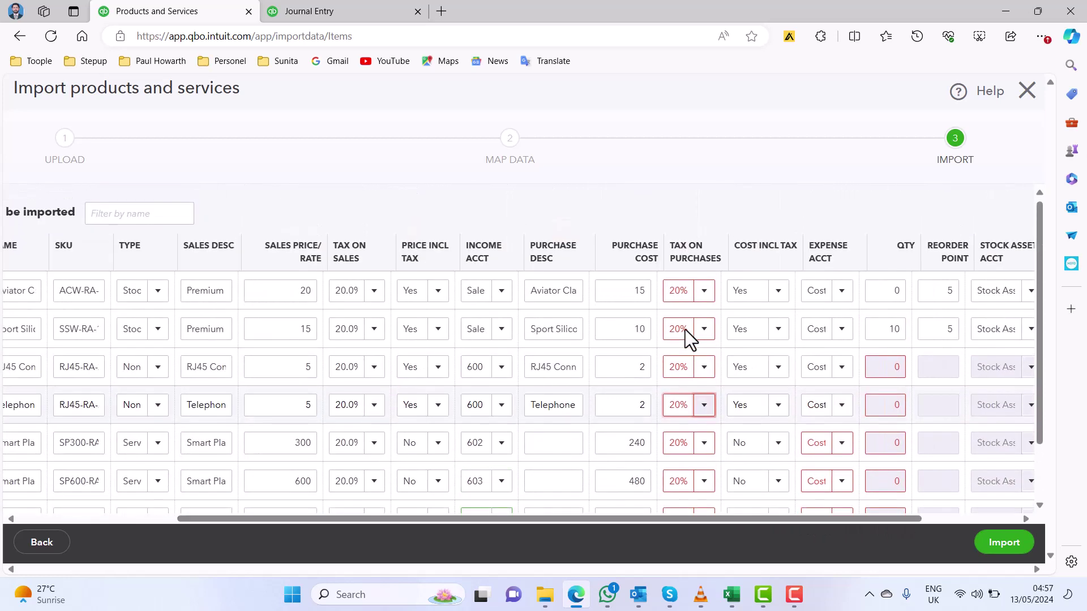
click(692, 295)
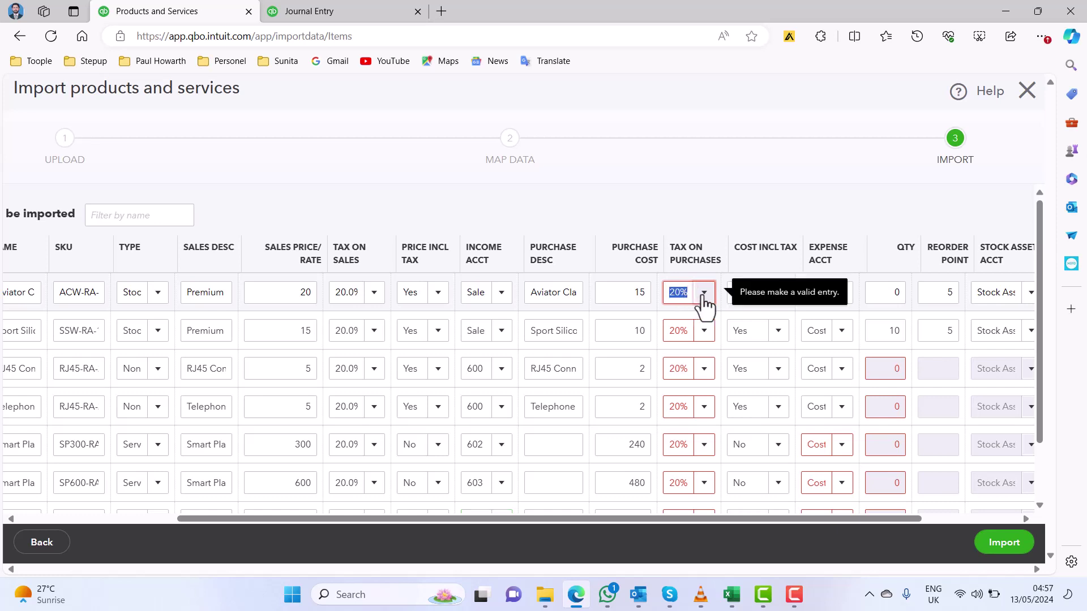
click(704, 292)
scroll(718, 396, down, 2)
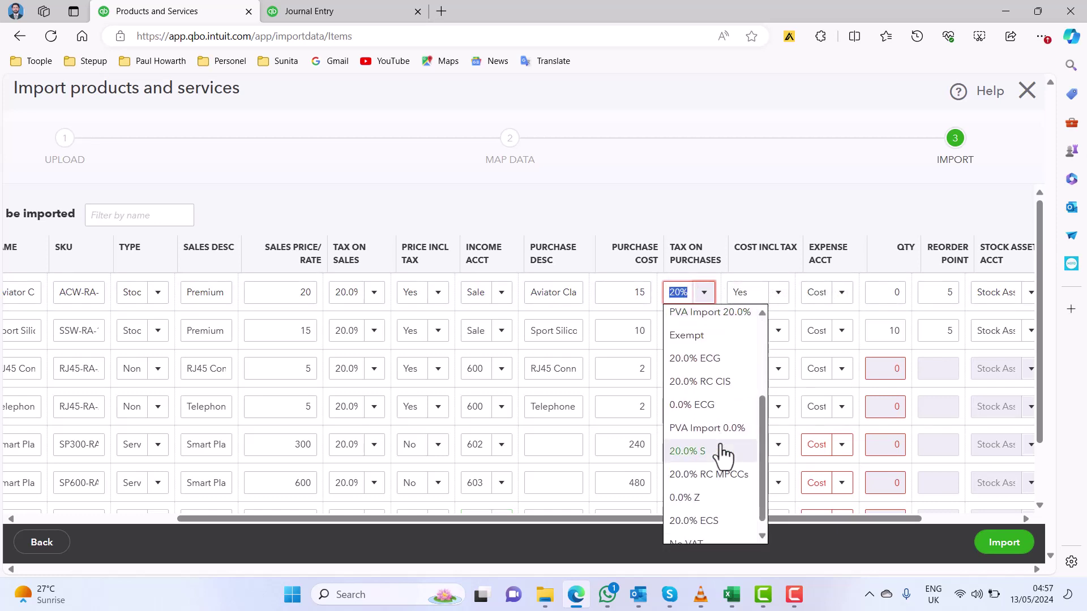
scroll(718, 452, down, 1)
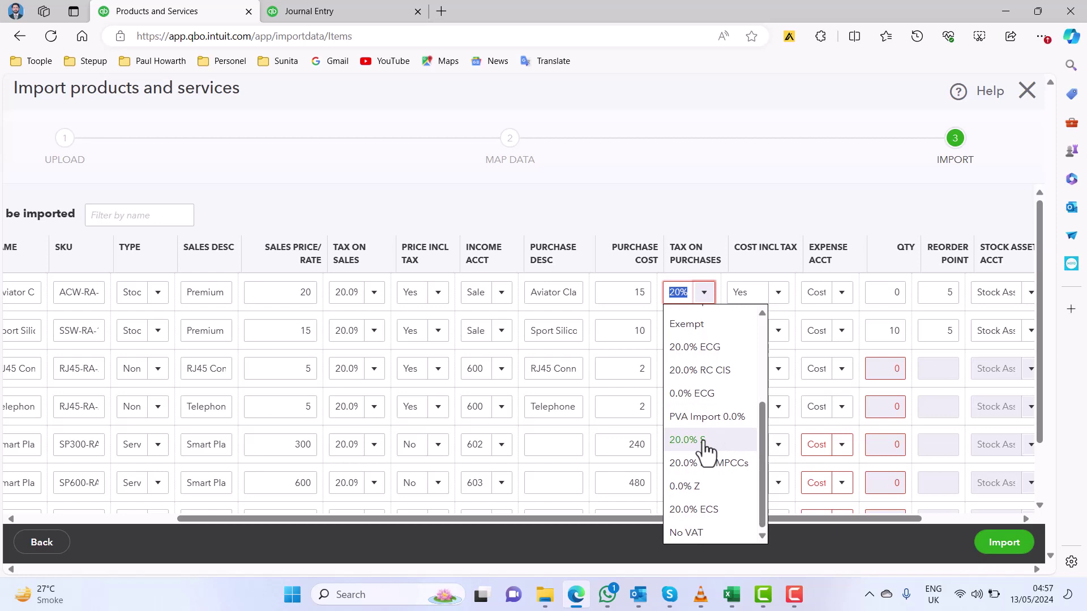
click(705, 447)
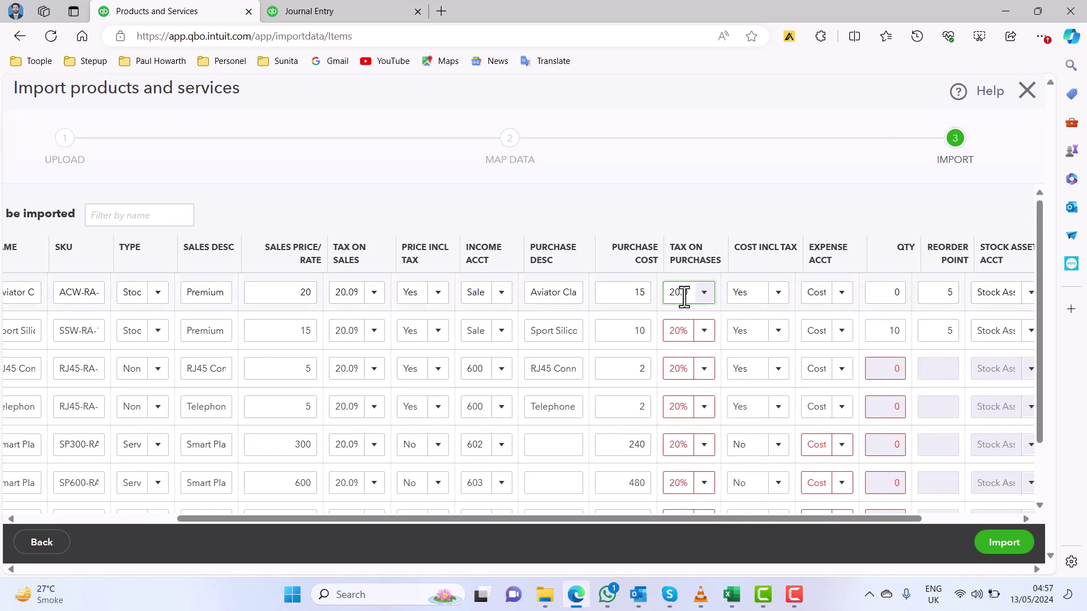
Set Tax on Purchases to 20.0% S for all the remaining products and services below the Aviator Classic Watch
click(685, 369)
text(20.0% S)
click(685, 403)
text(20.0% S)
click(679, 444)
text(20.0% S)
click(679, 483)
text(20.0% S)
click(679, 445)
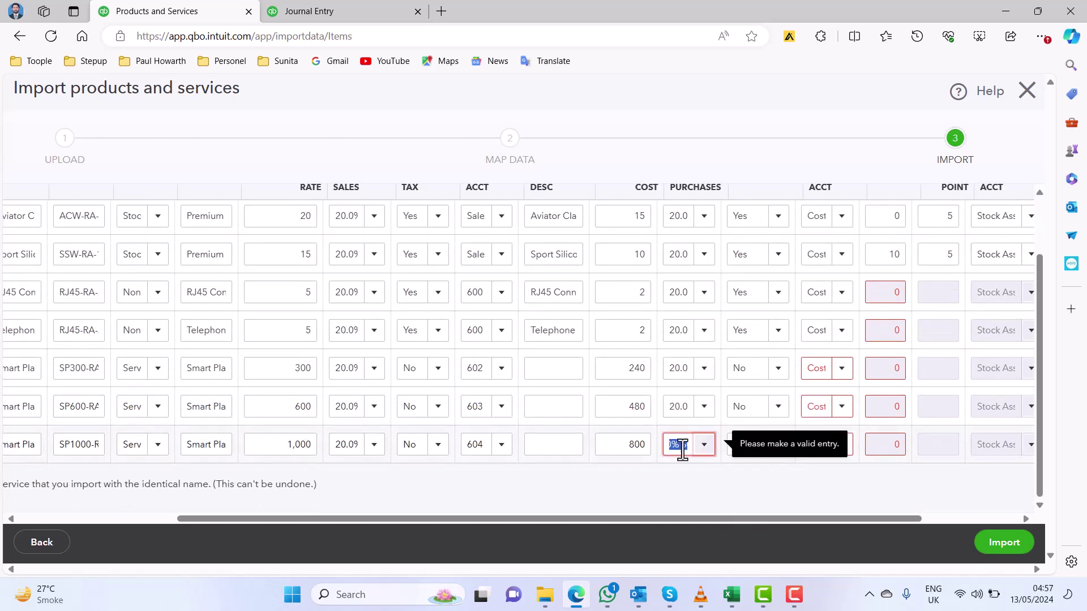
text(20.0% S)
click(707, 486)
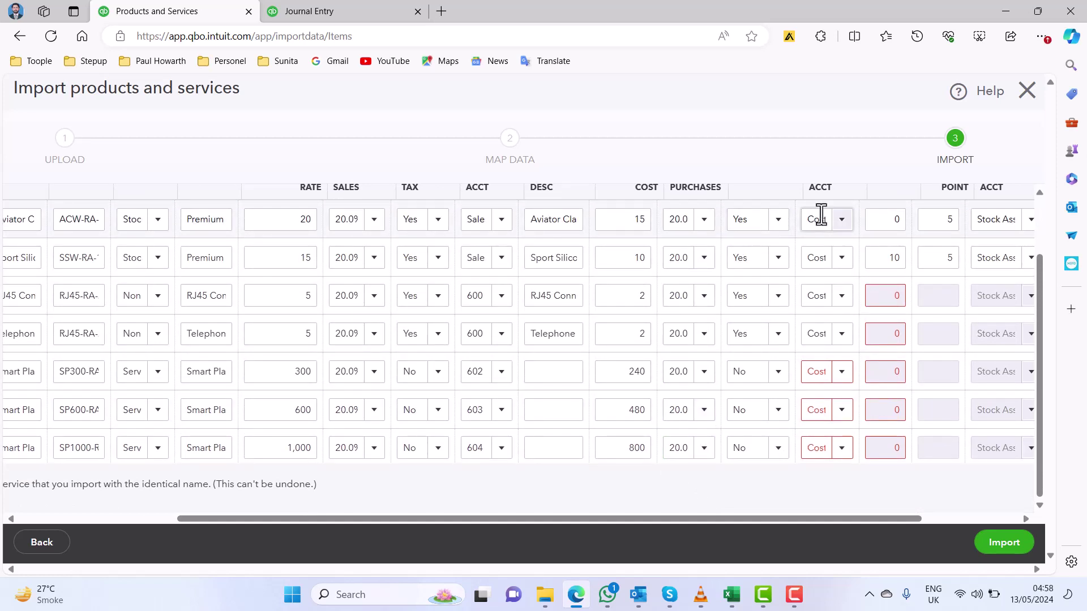
Set the expense account of the Smart Plan 300 service to 702 Cost of Sales - 300 PLAN
click(827, 378)
text(LAN)
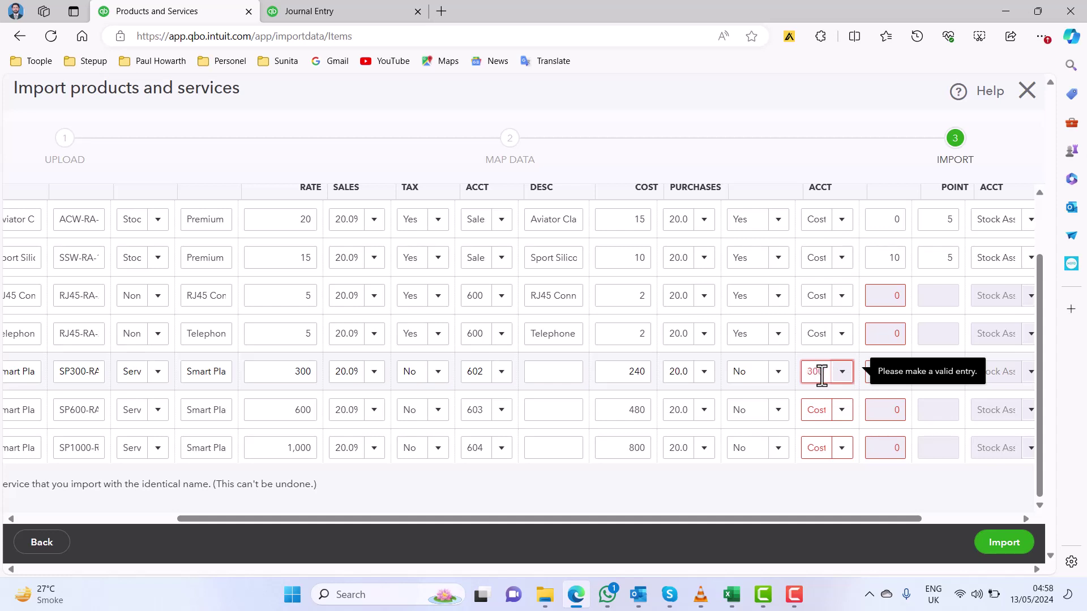
click(821, 375)
triple_click(821, 375)
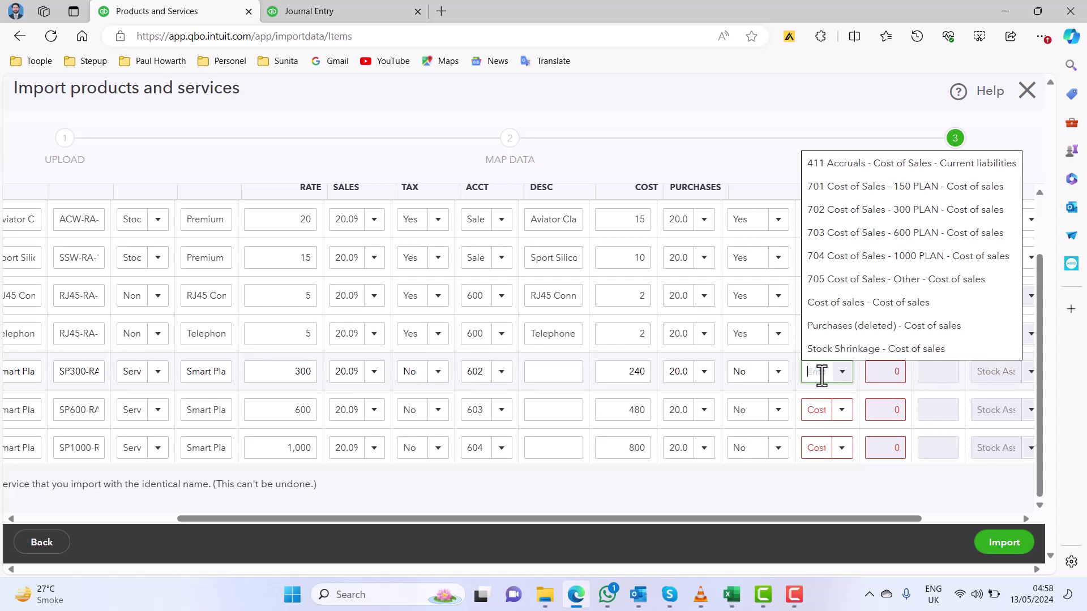
text(701)
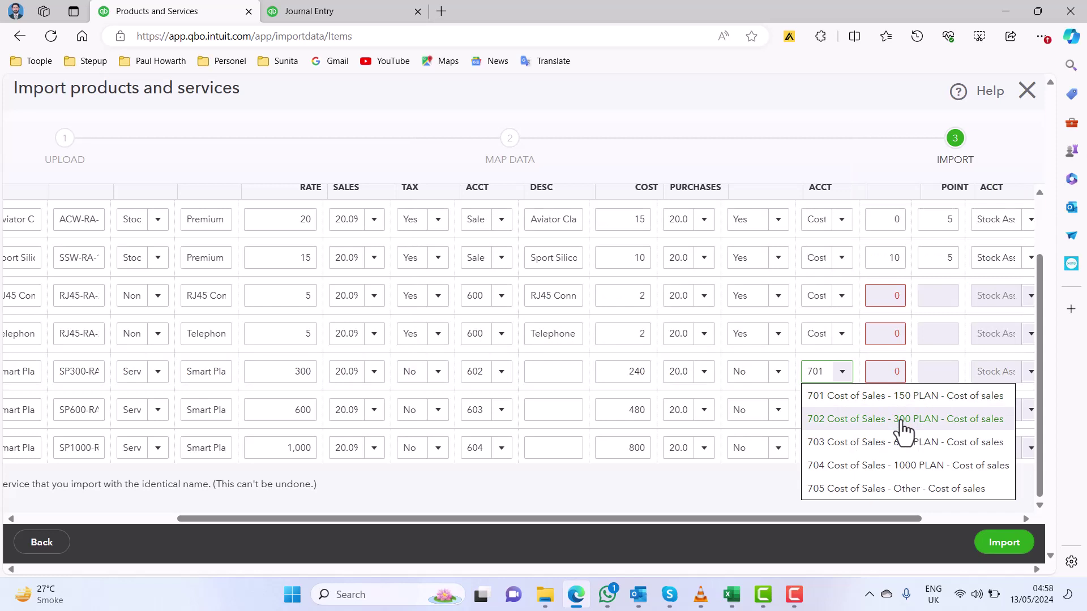
click(901, 421)
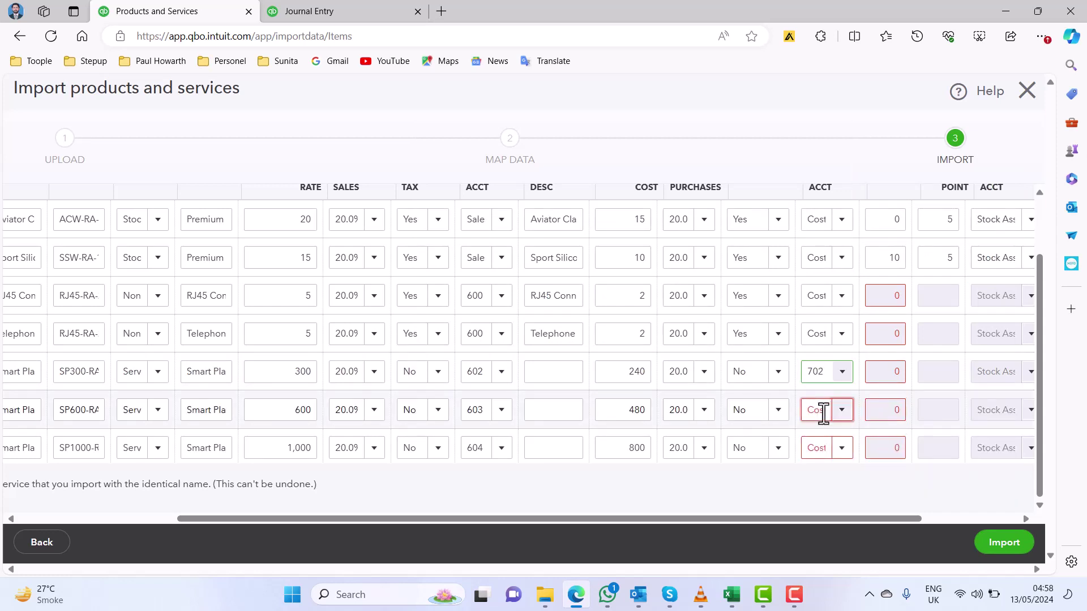
Set the expense account of the Smart Plan 600 service to 703 Cost of Sales - 600 PLAN
click(822, 413)
text(703)
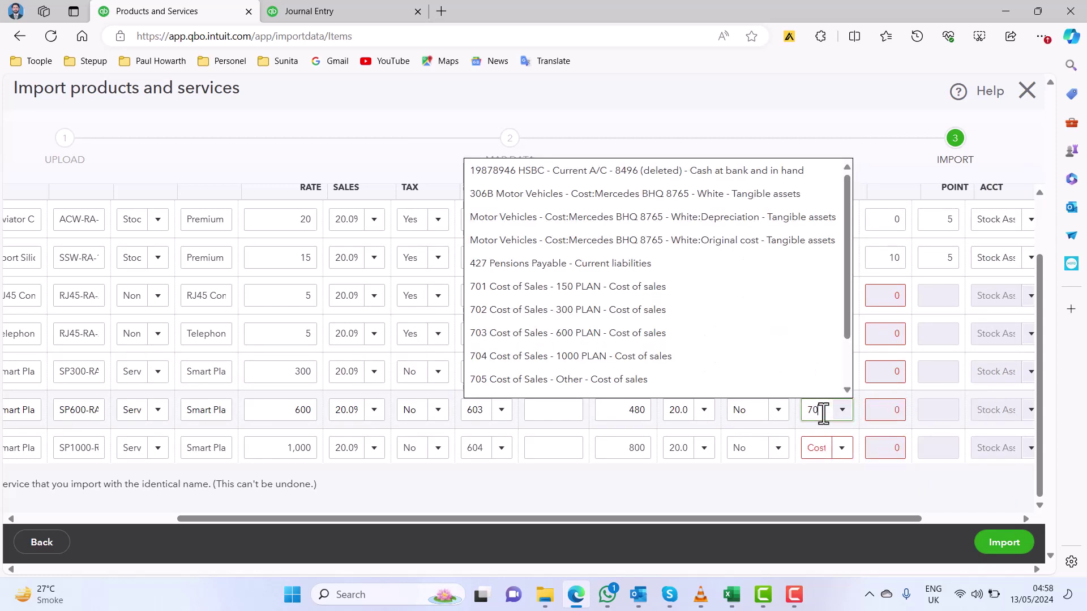
click(828, 435)
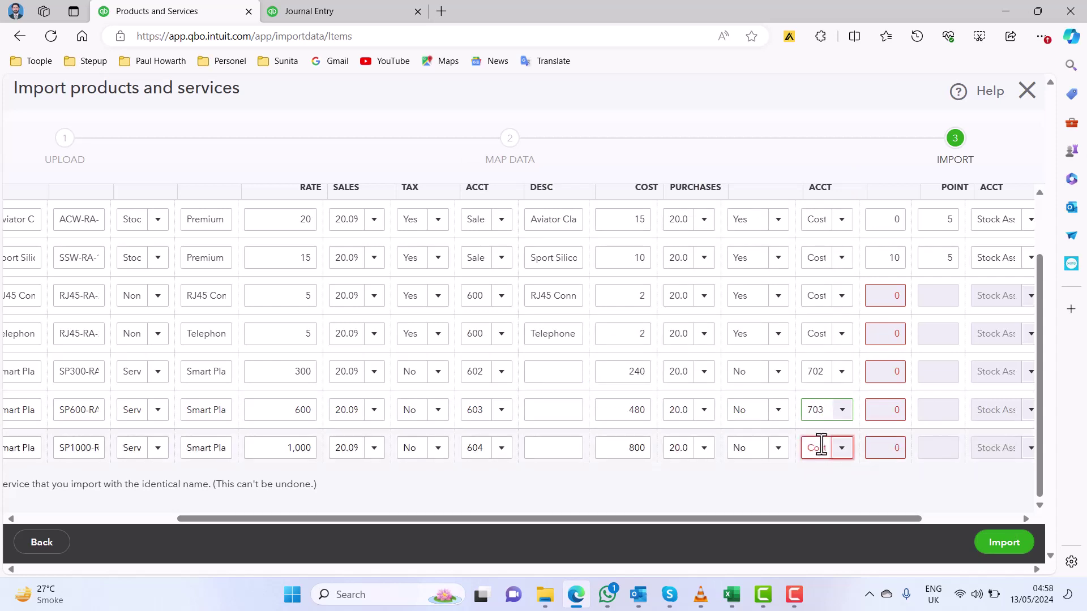
Set the expense account of the Smart Plan 1000 service to 704 Cost of Sales - 1000 PLAN
click(820, 448)
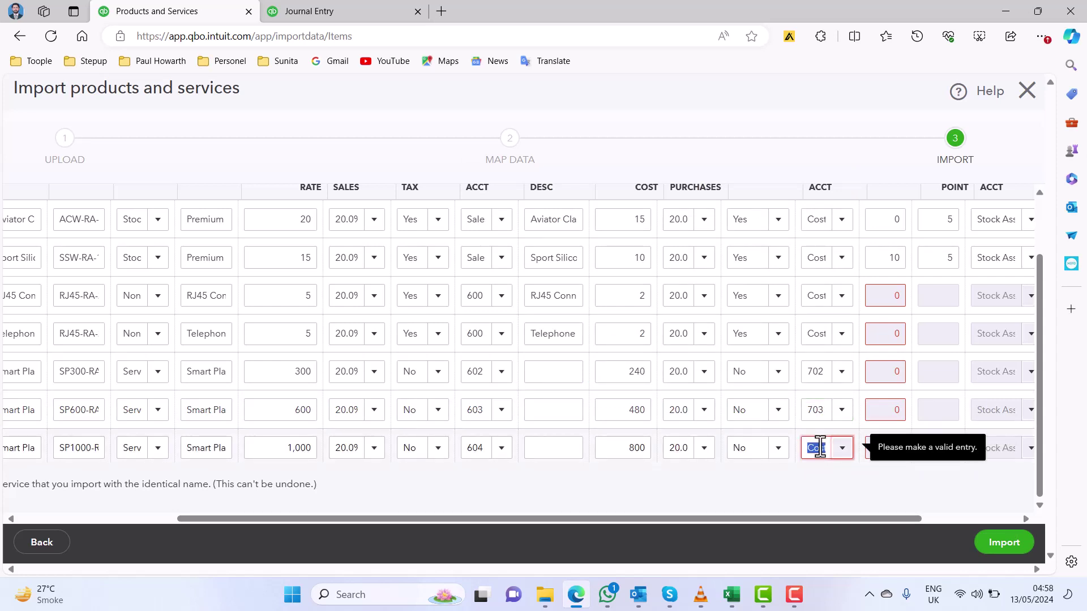
text(70)
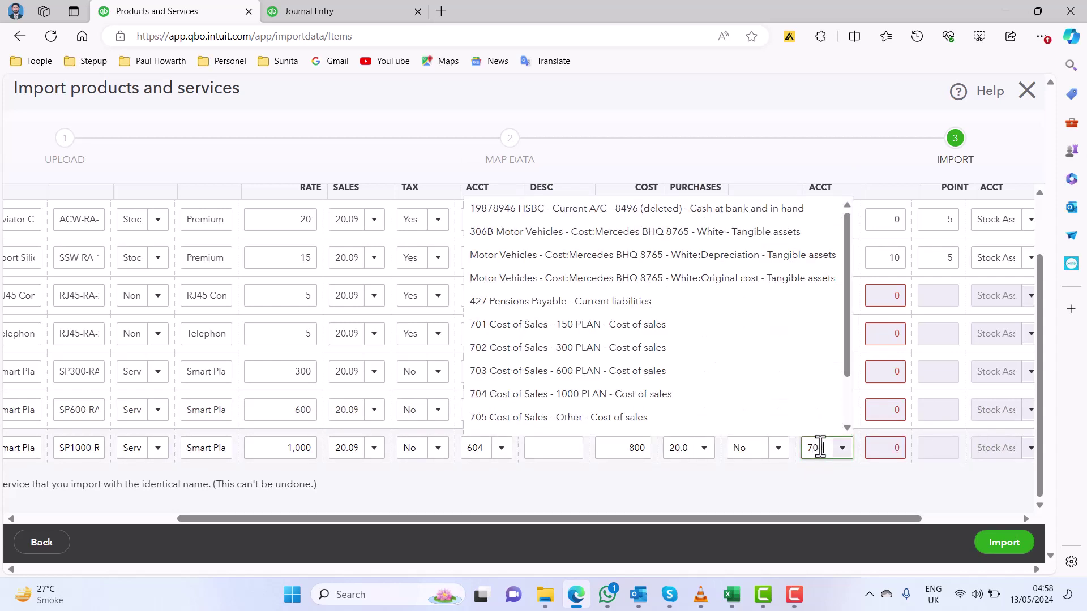
text(4)
click(823, 478)
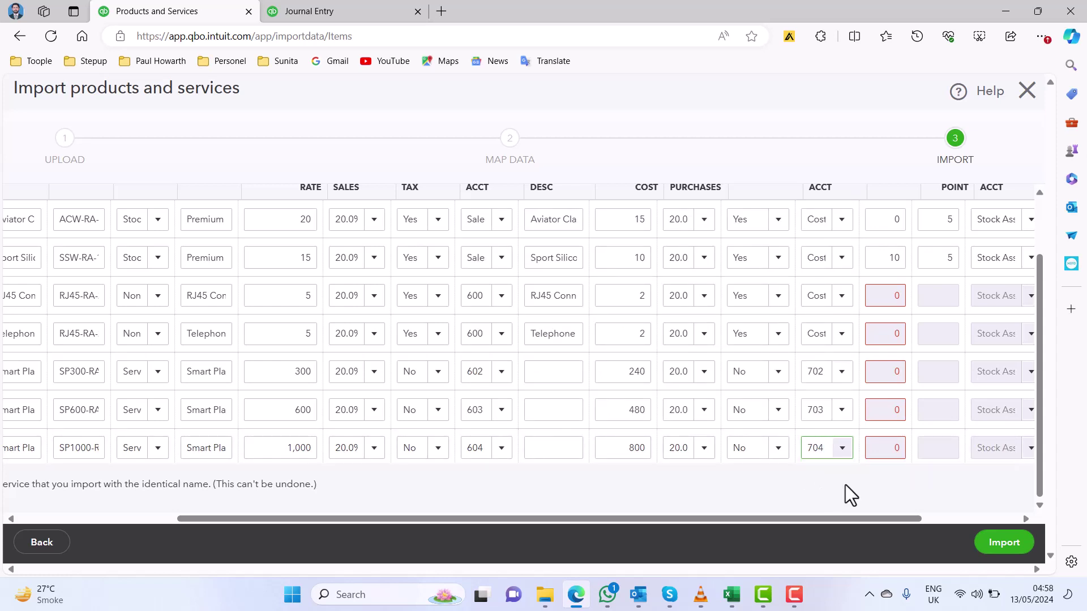
Check the quantity, reorder point and as-of date columns, and import the products and services
scroll(937, 417, up, 2)
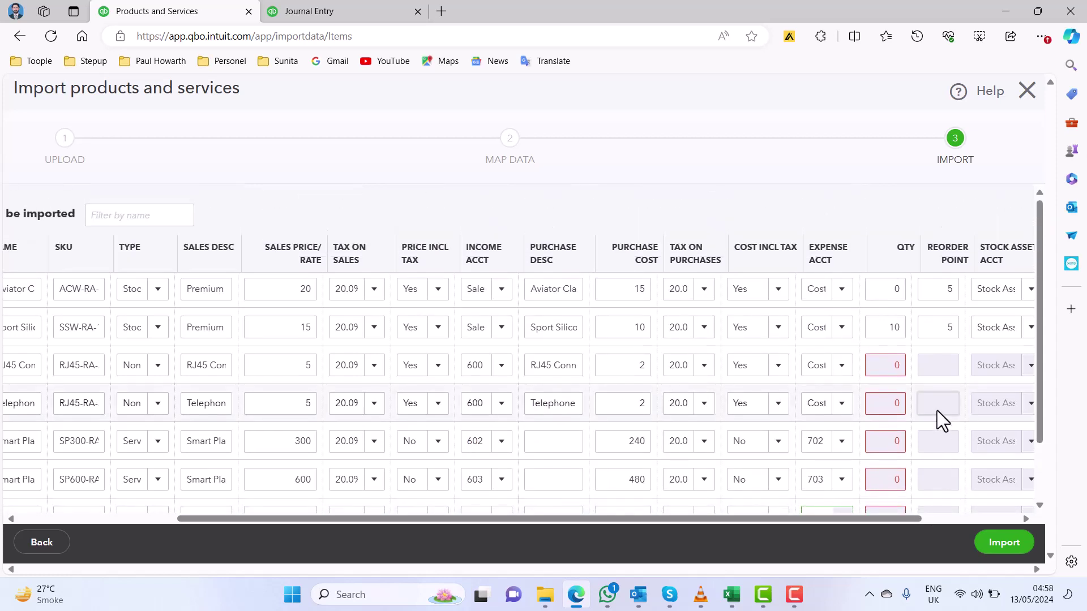
scroll(936, 409, down, 1)
drag(903, 520, 977, 518)
scroll(841, 368, up, 1)
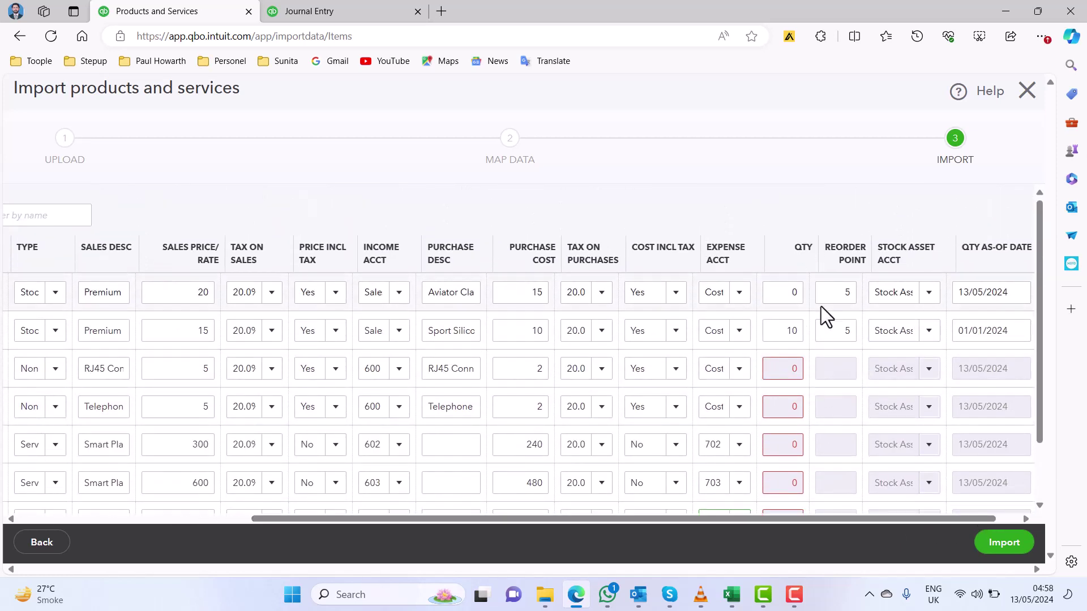
click(799, 337)
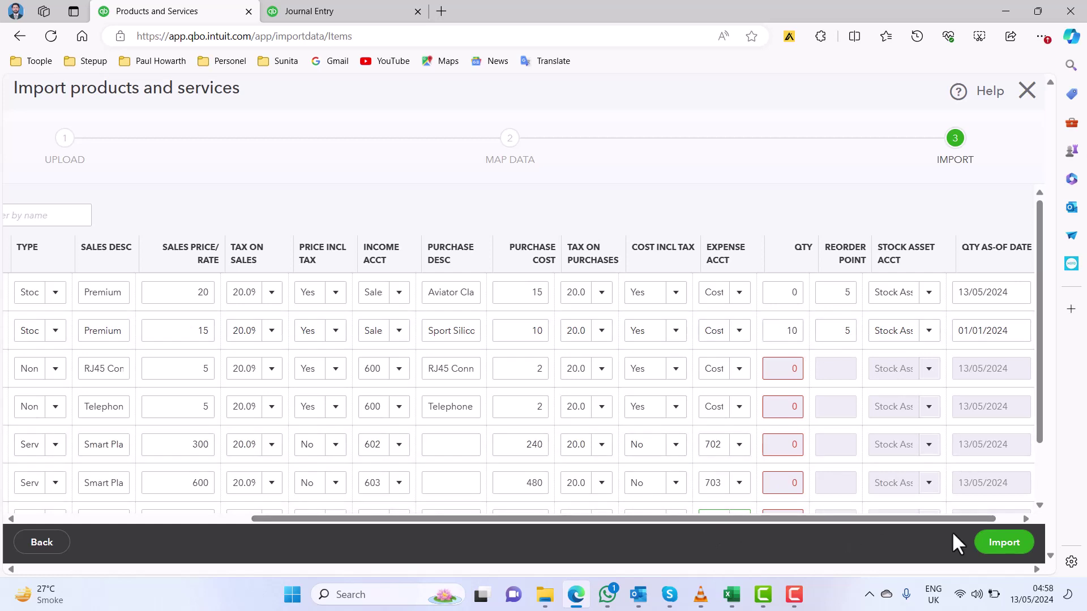
click(1003, 543)
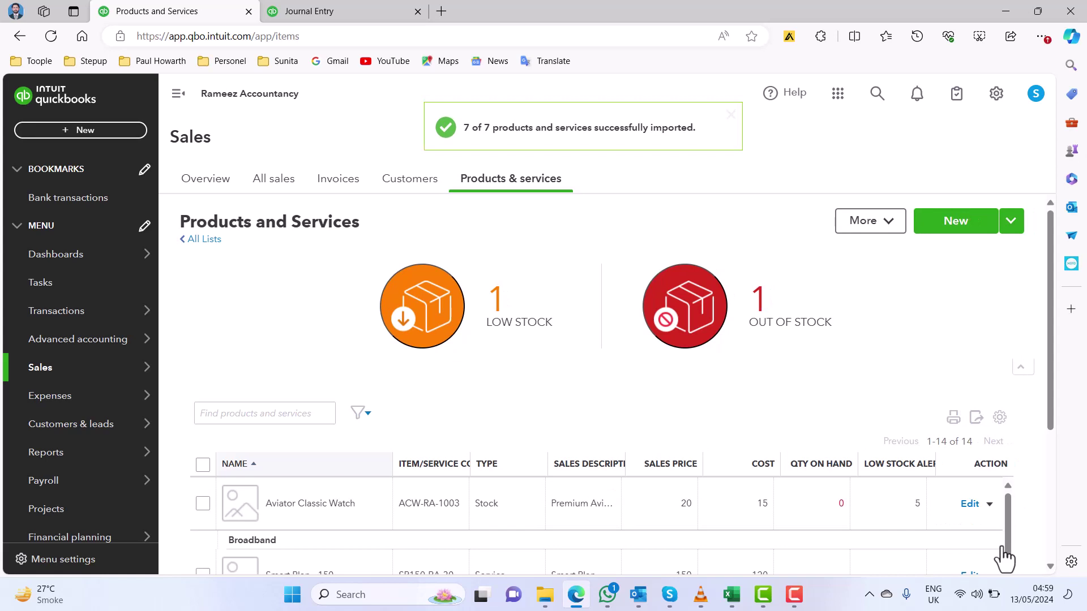
Review the imported items in the products and services list, including their categories, prices and stock quantities
scroll(678, 420, down, 2)
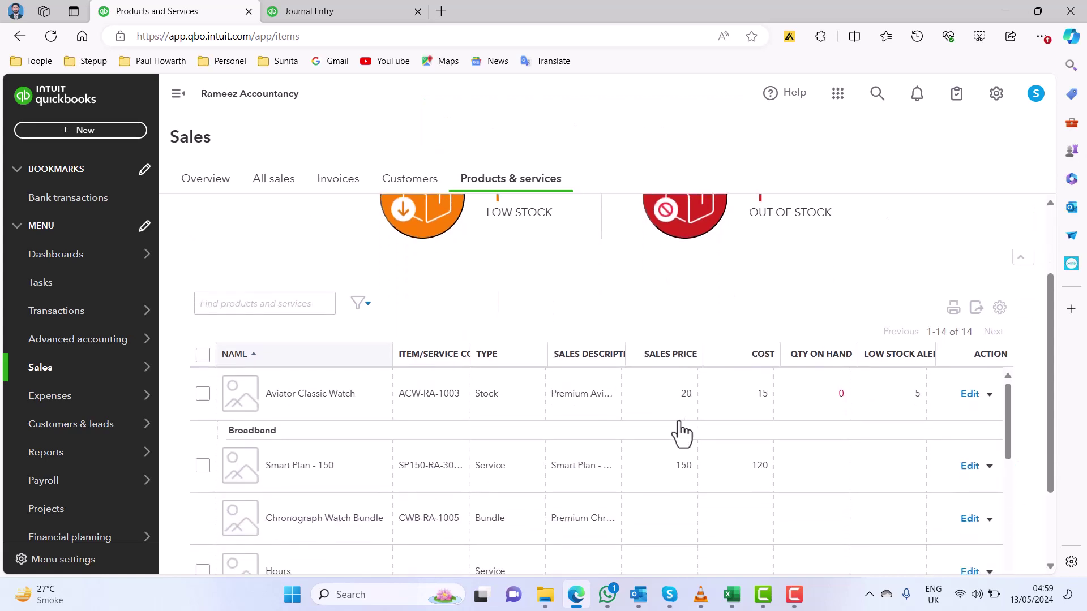
scroll(681, 433, down, 3)
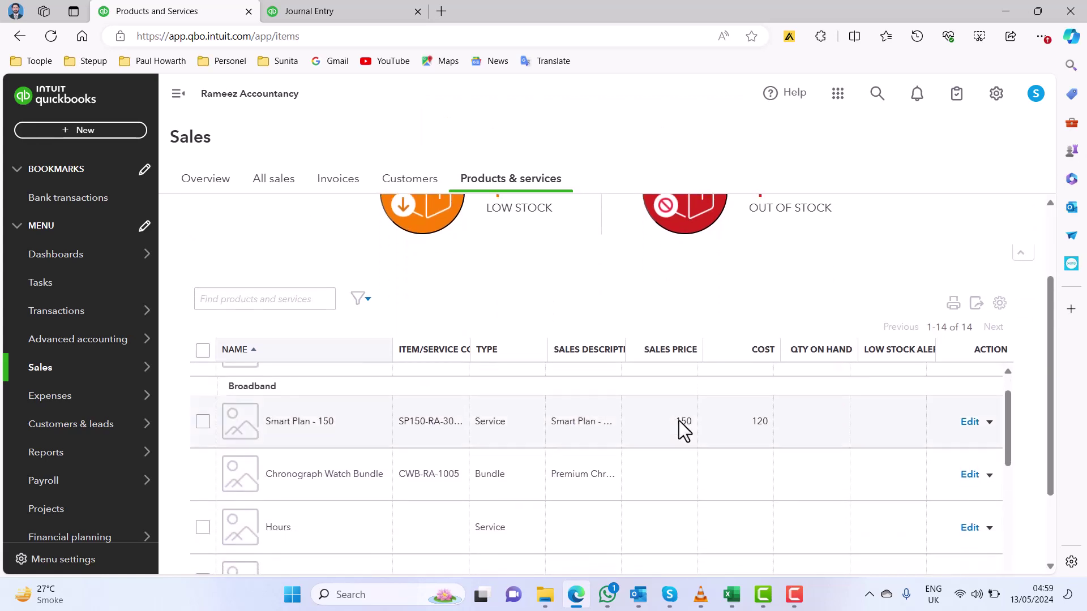
scroll(681, 422, down, 6)
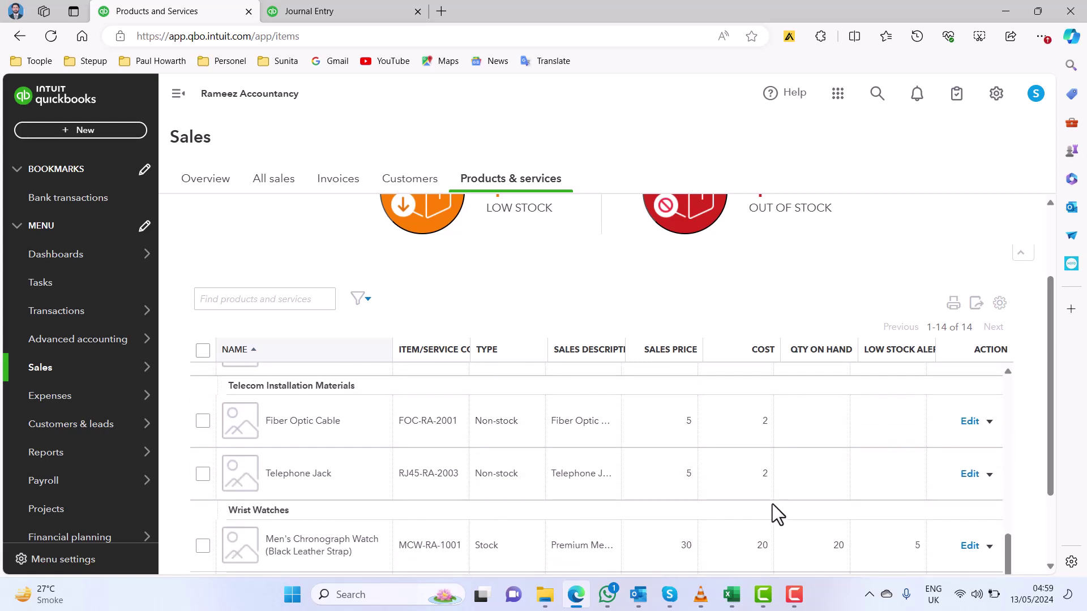
scroll(764, 495, up, 3)
scroll(665, 470, up, 6)
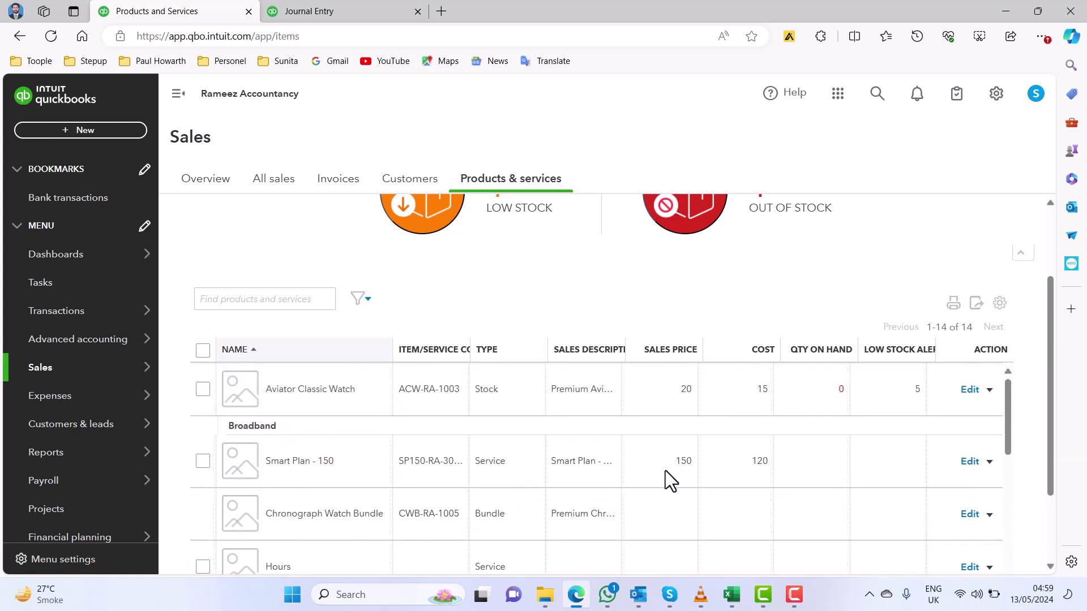
scroll(664, 470, up, 1)
scroll(665, 471, up, 1)
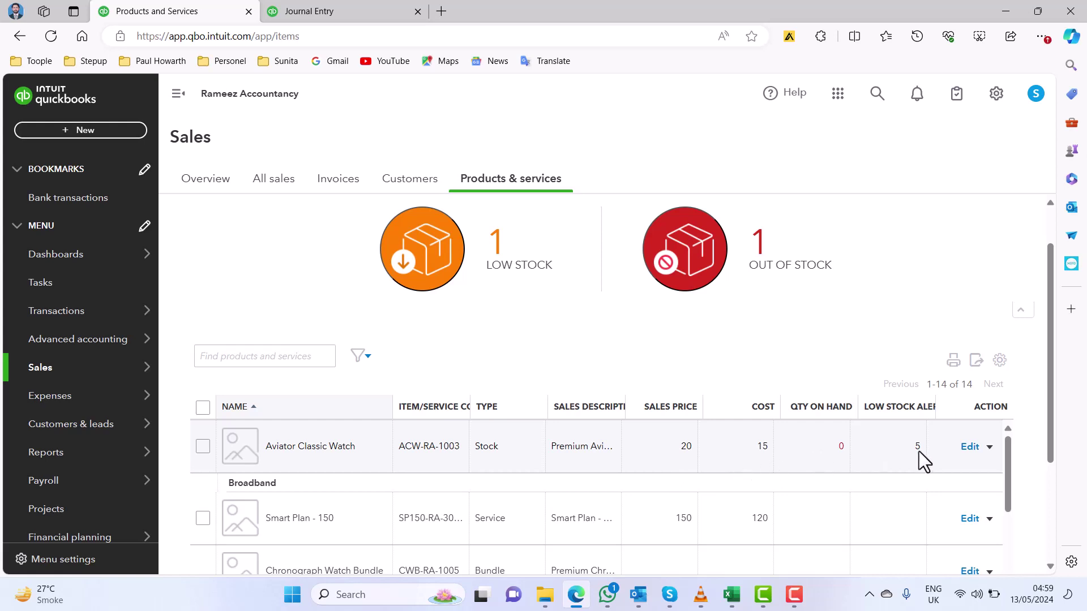
Assign the Aviator Classic Watch to the Wrist Watches category and save the item
click(970, 448)
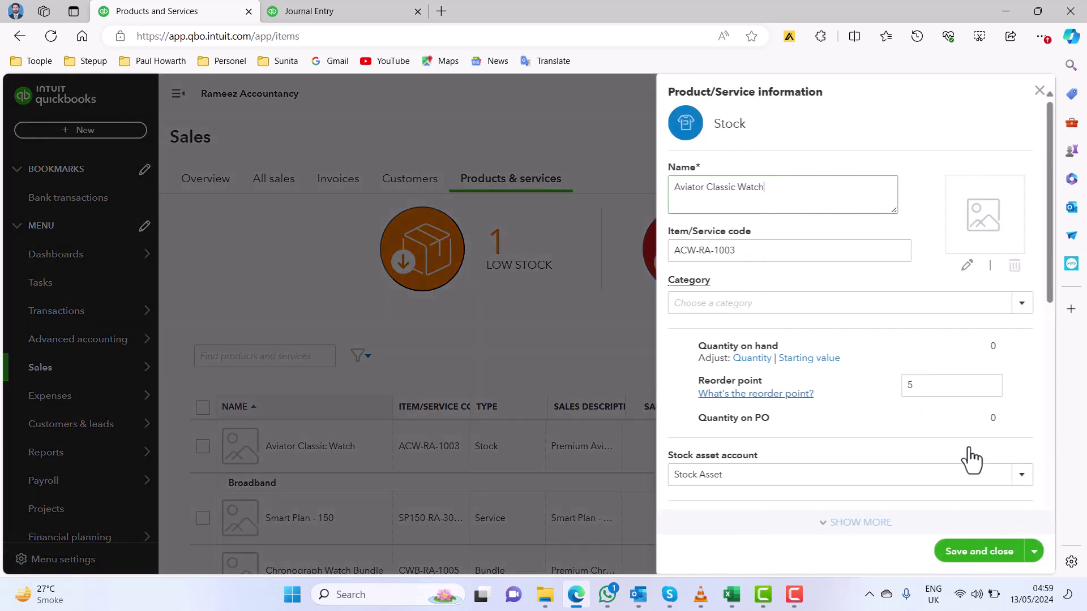
click(1021, 308)
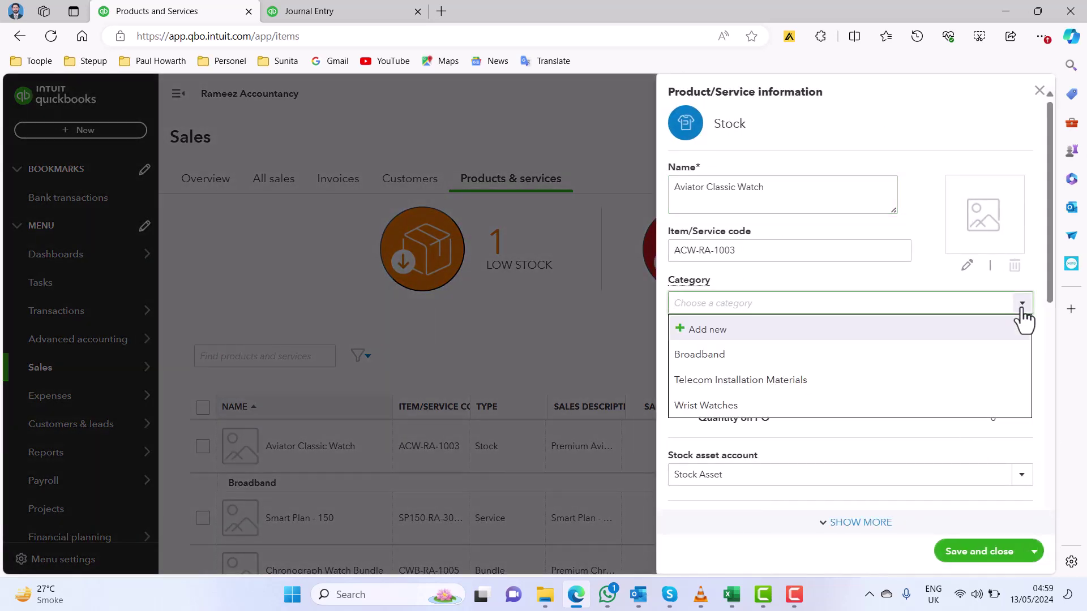
click(871, 412)
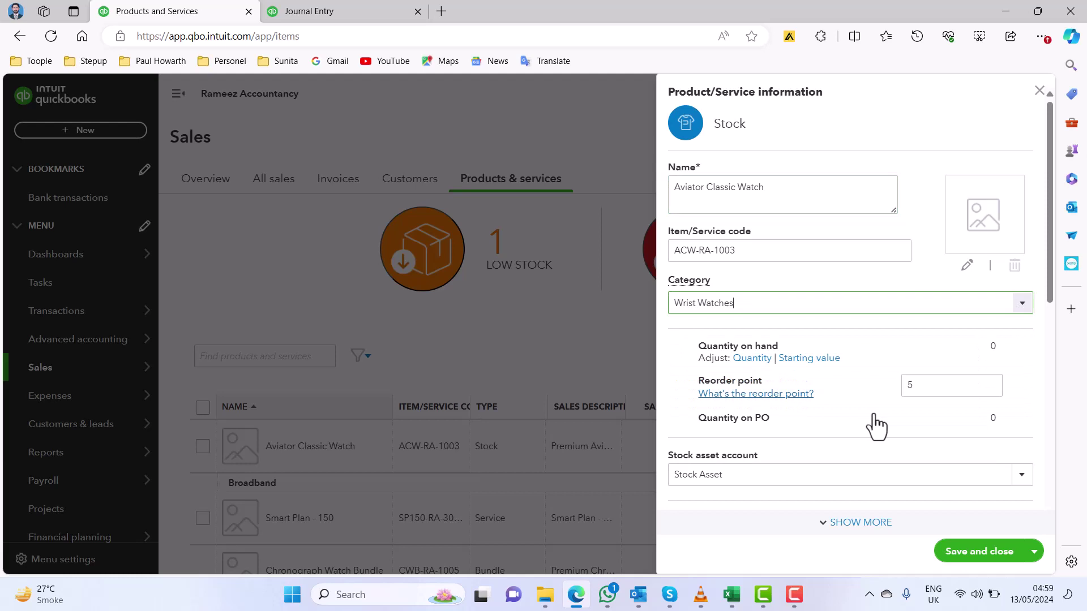
click(954, 553)
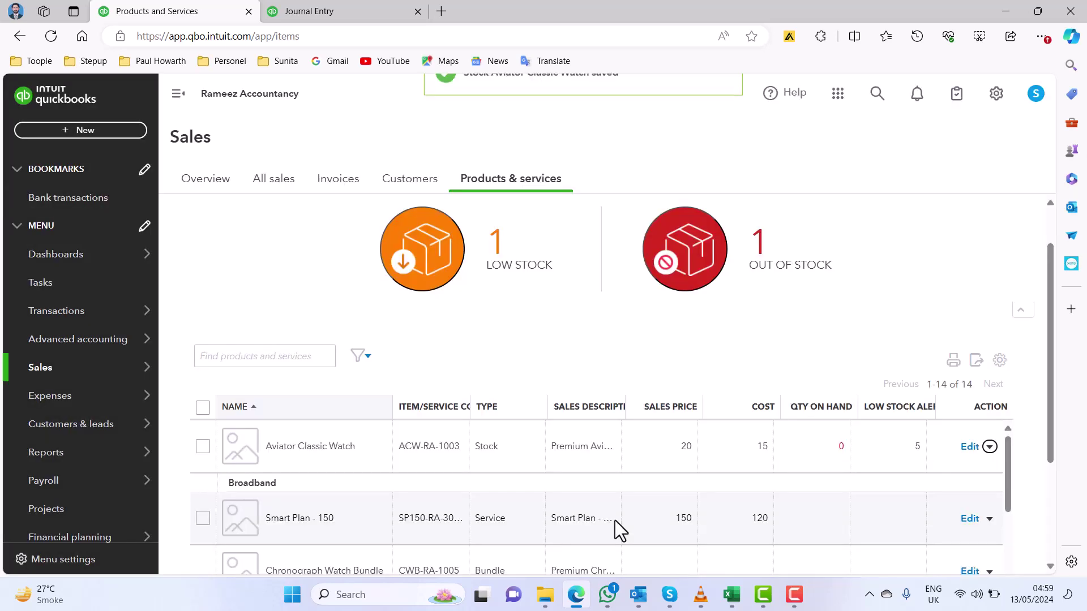
Assign the Sport Silicone Watch to the Wrist Watches category and save the item
scroll(674, 474, down, 10)
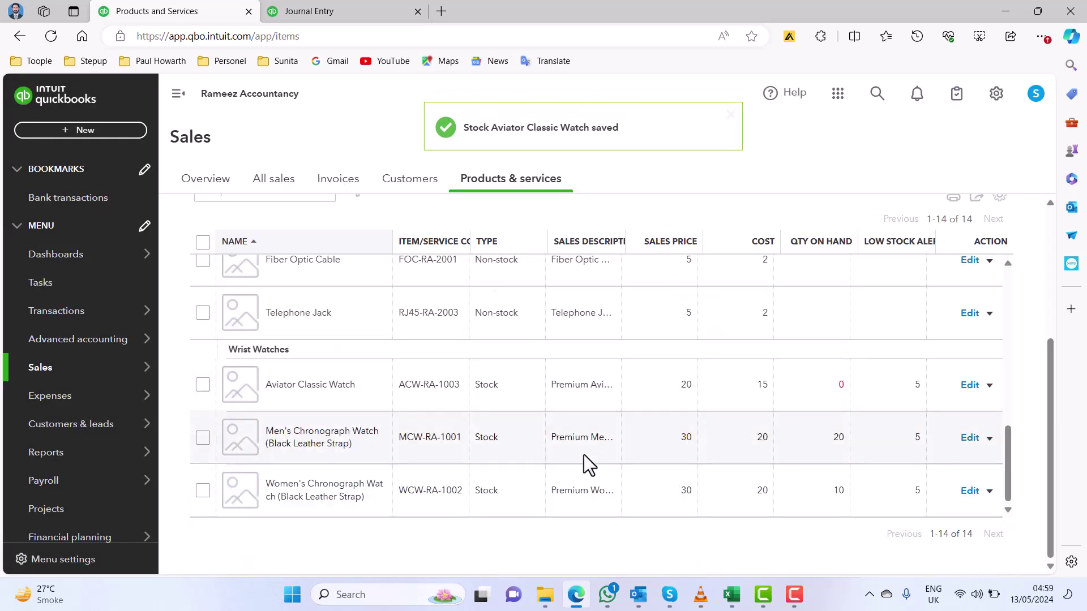
scroll(583, 454, up, 3)
scroll(579, 454, up, 3)
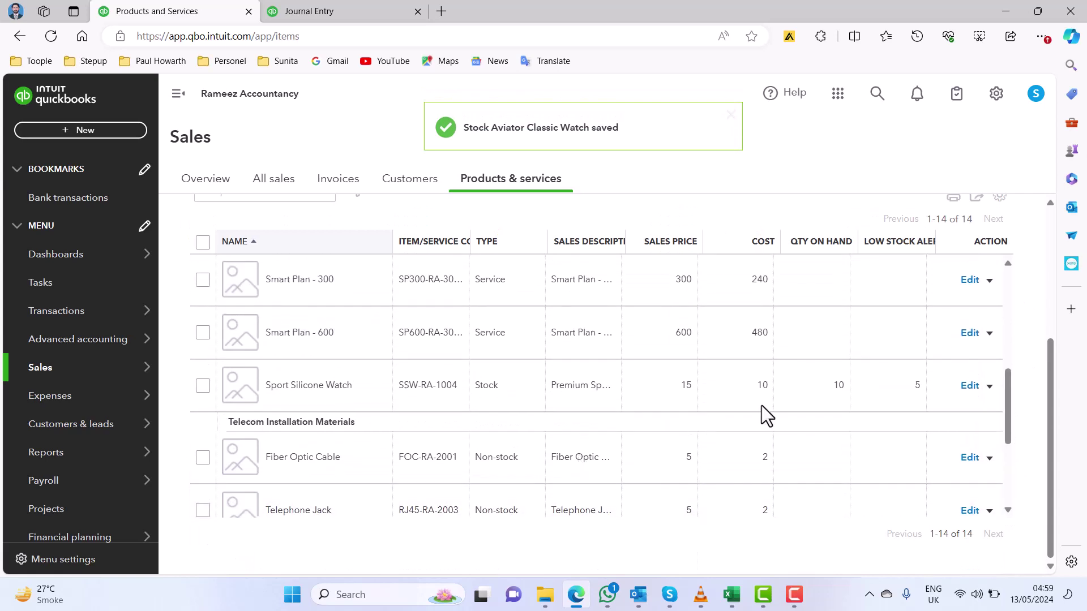
click(967, 387)
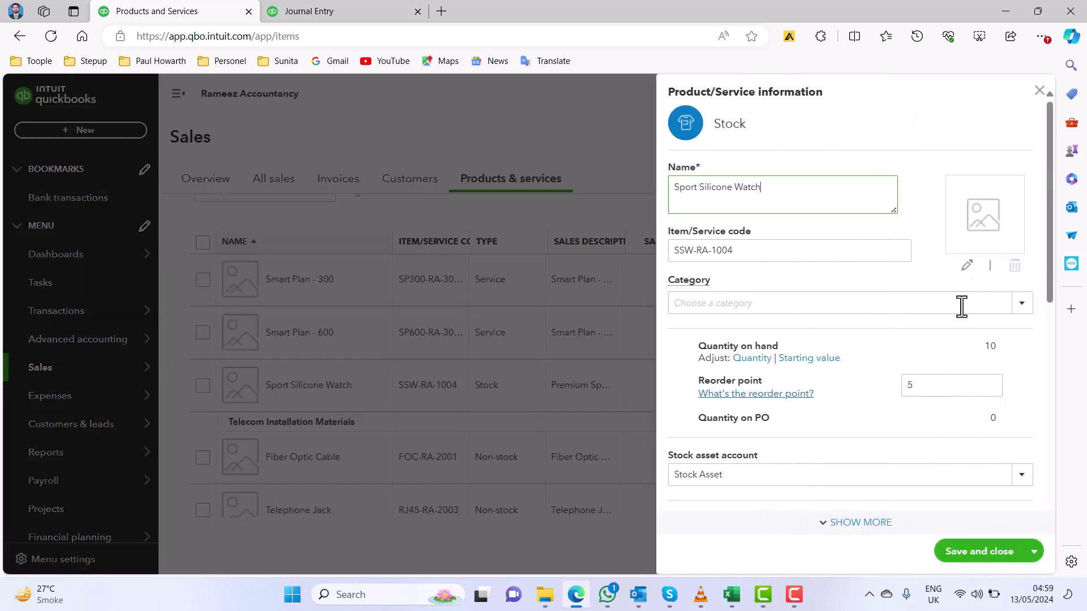
click(1022, 308)
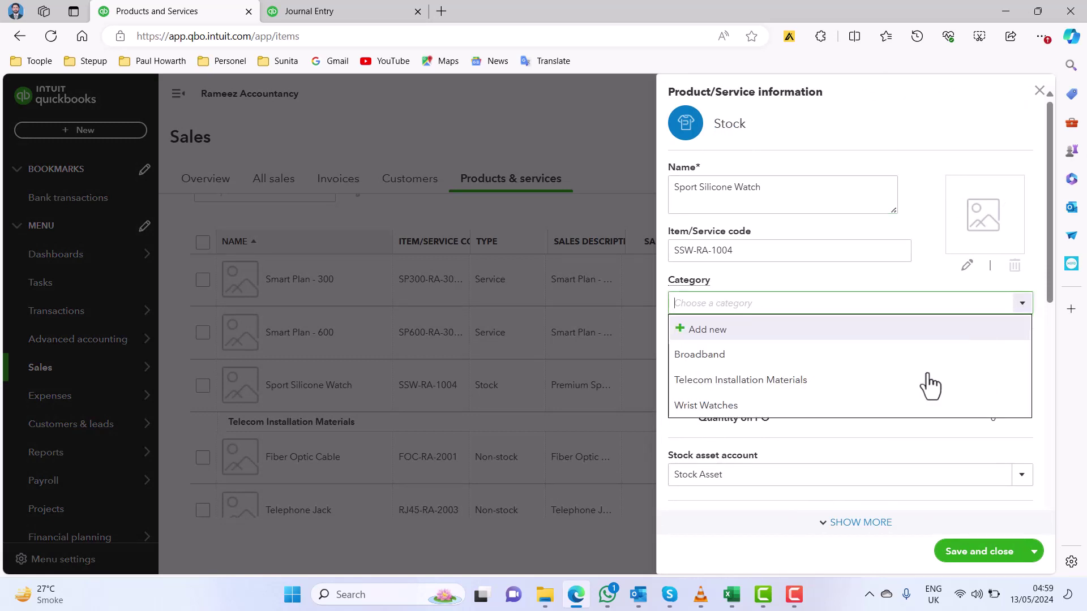
click(914, 405)
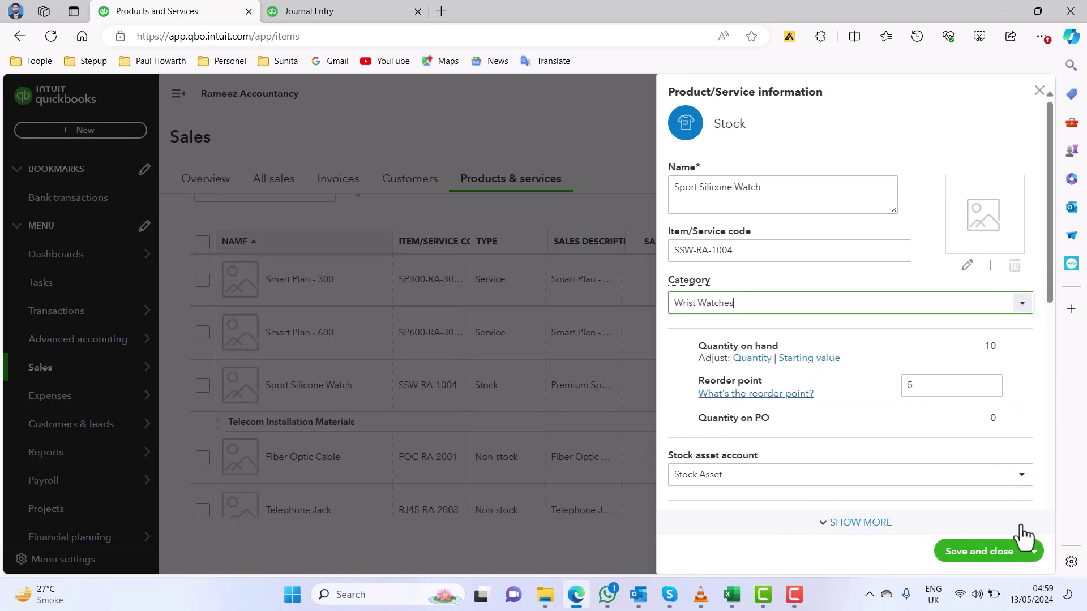
click(1001, 561)
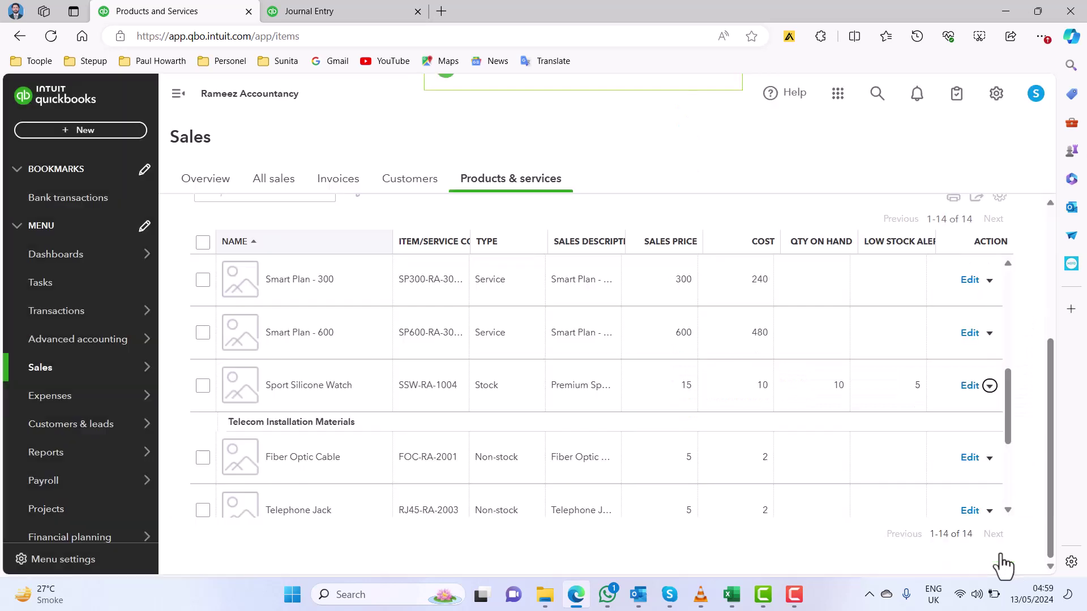
Assign the Smart Plan - 1000 service to the Broadband category and save the item
scroll(839, 453, down, 5)
scroll(839, 453, up, 3)
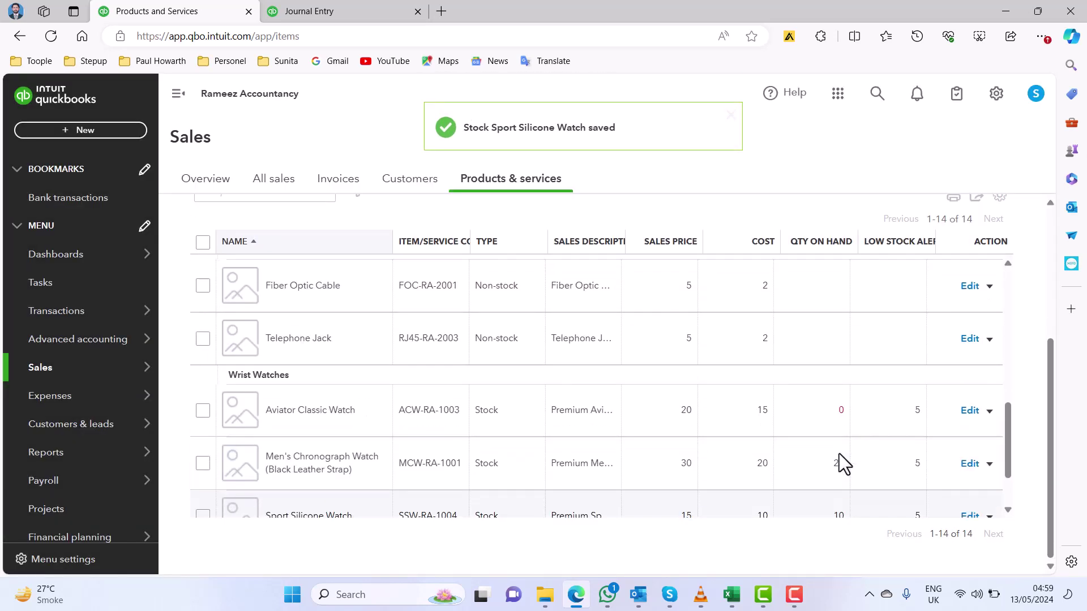
scroll(841, 453, up, 3)
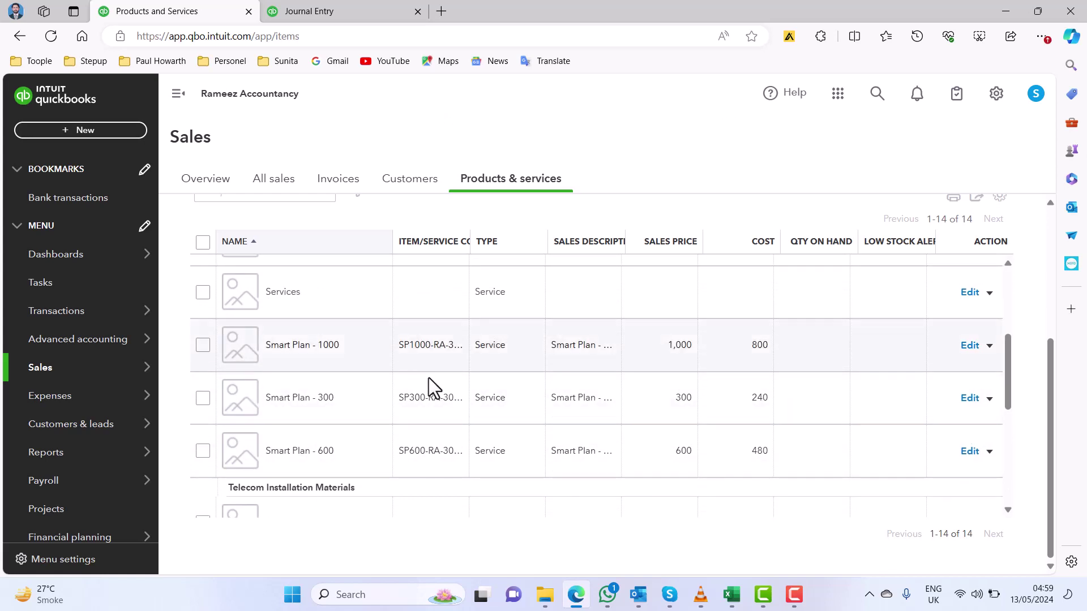
click(968, 346)
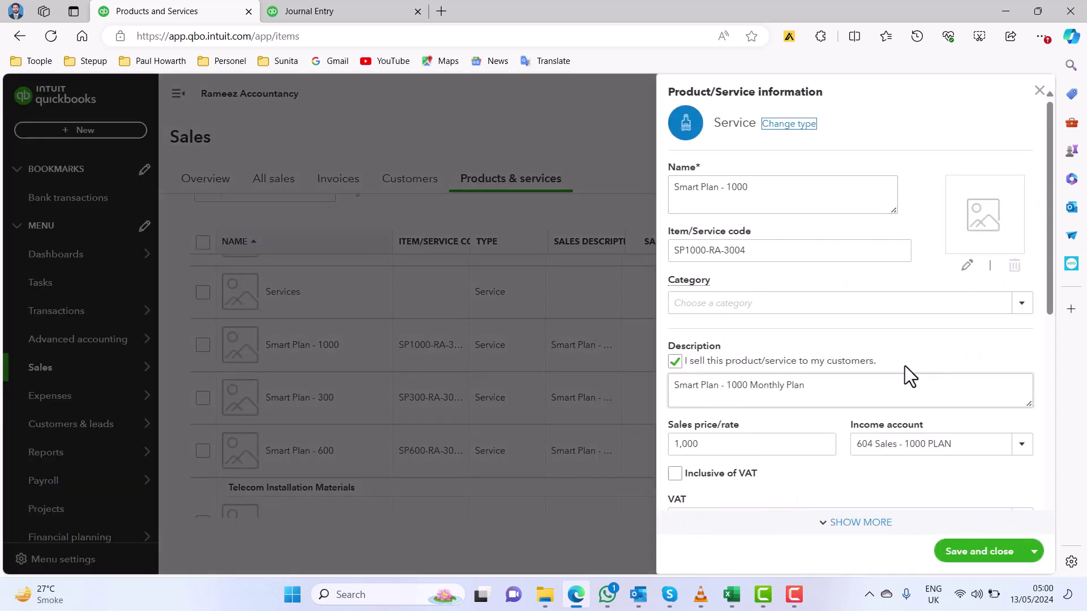
click(1018, 306)
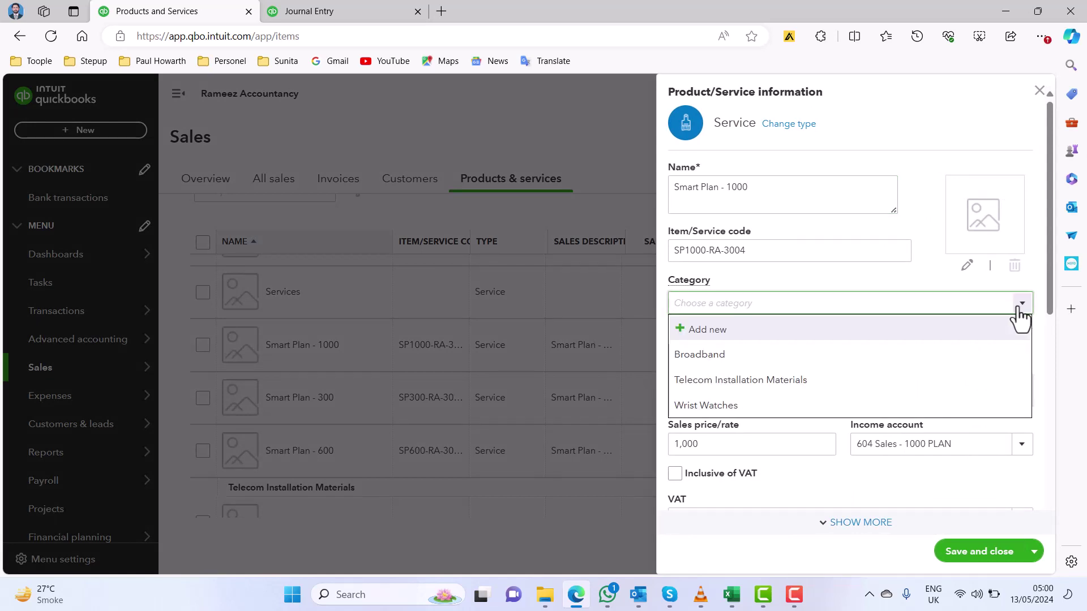
click(895, 355)
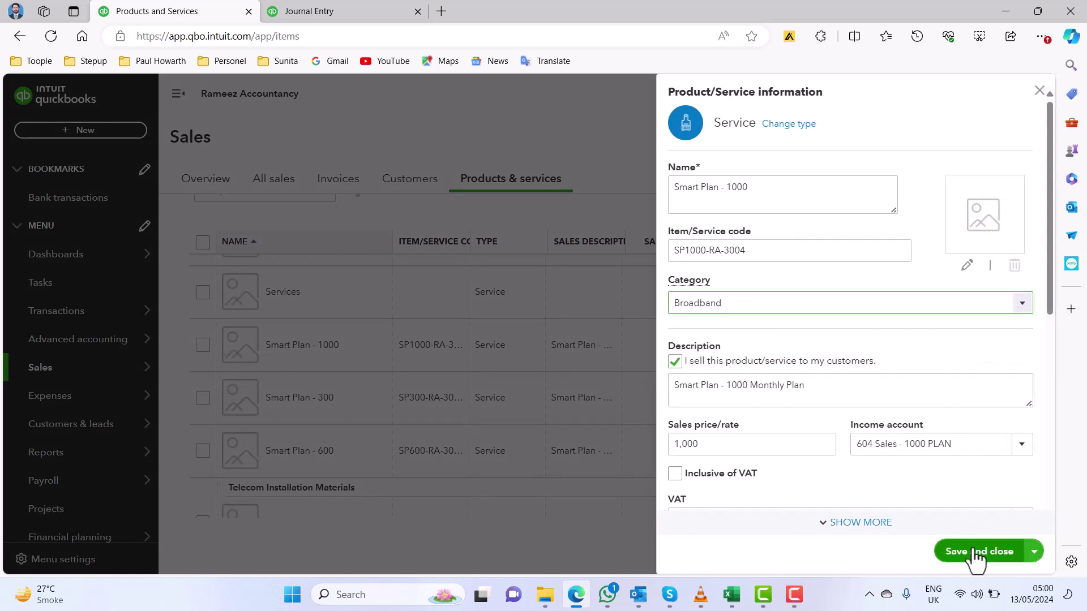
click(974, 552)
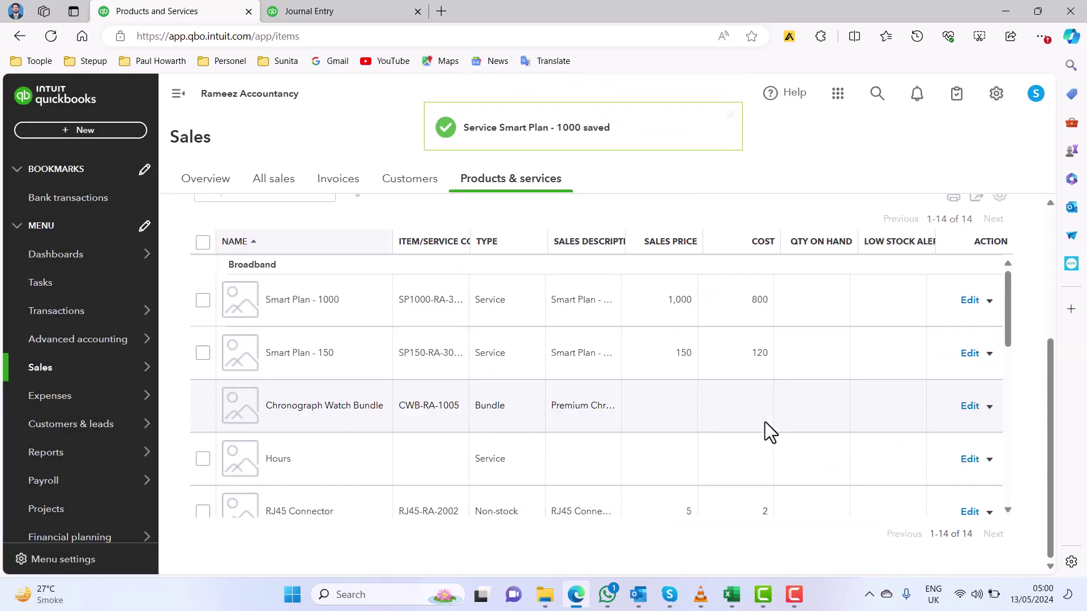
Assign the Smart Plan - 300 service to the Broadband category and save the item
scroll(765, 422, down, 3)
scroll(765, 422, down, 2)
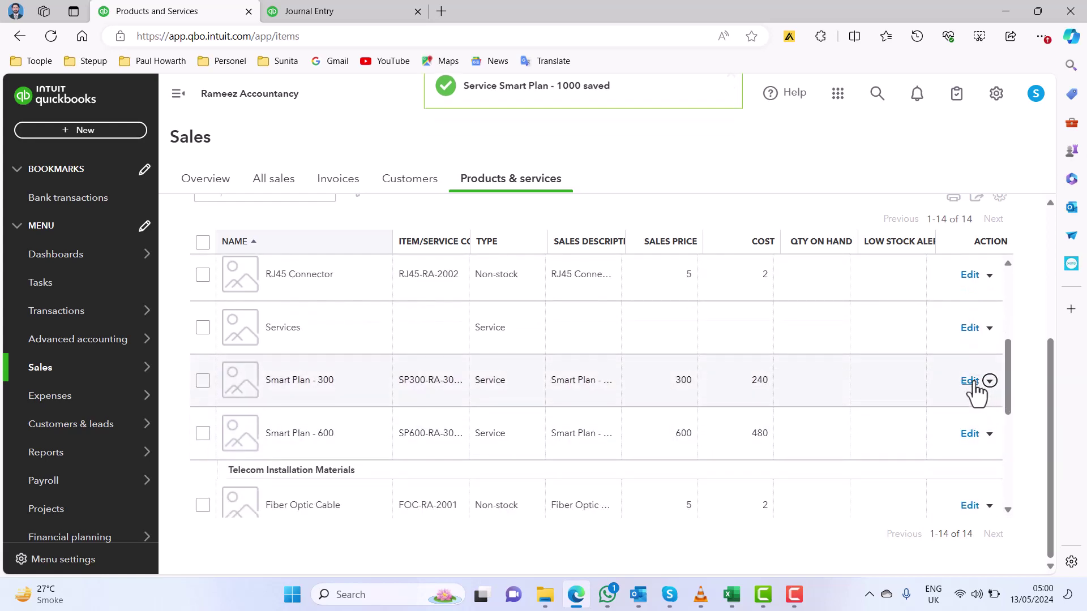
click(970, 381)
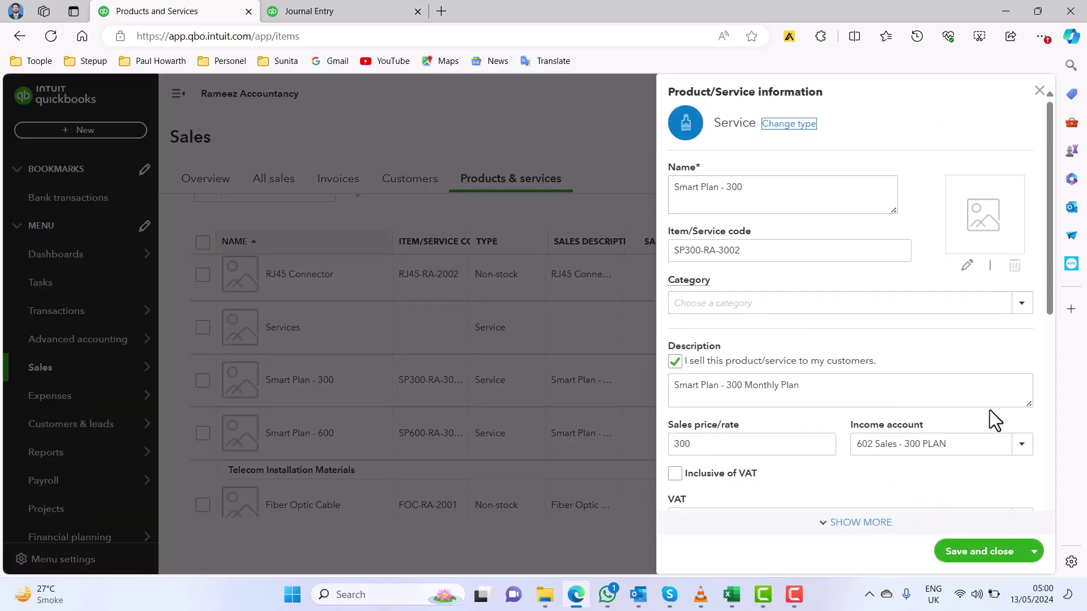
scroll(990, 417, down, 3)
scroll(995, 437, up, 3)
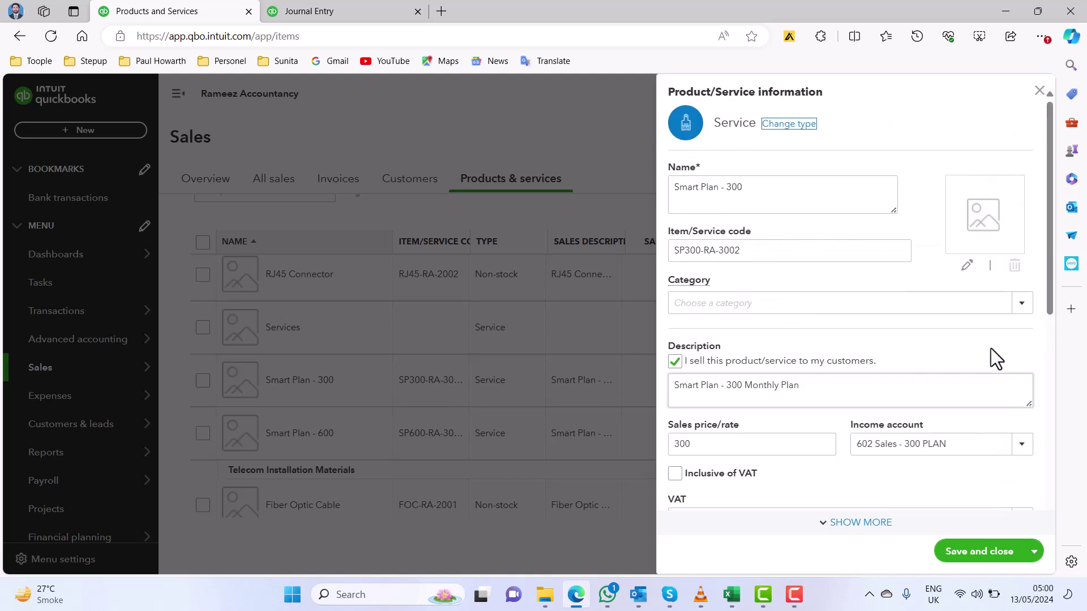
click(1021, 309)
click(958, 355)
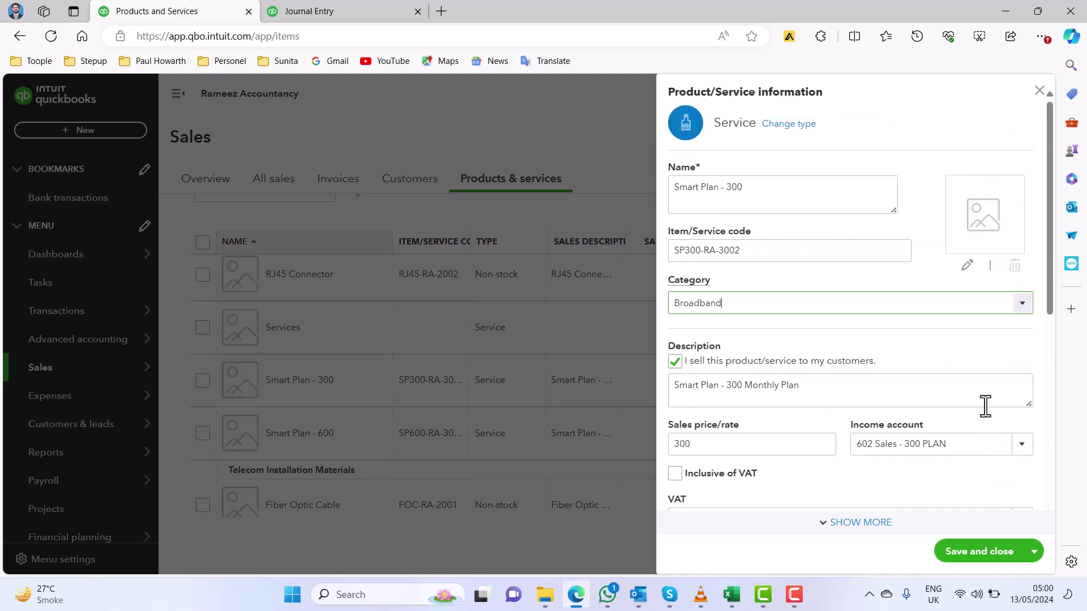
click(997, 553)
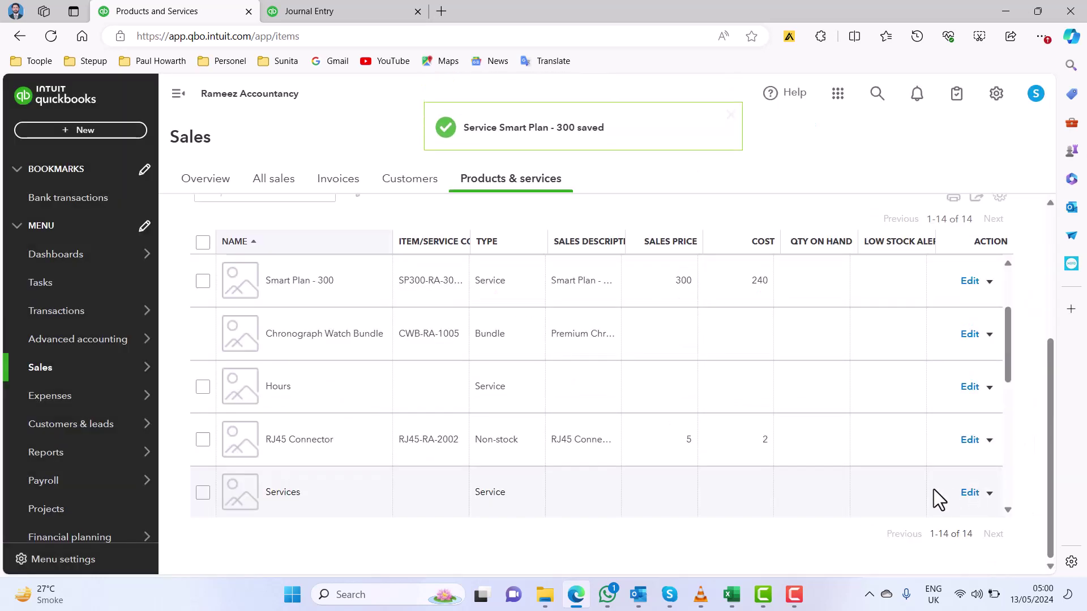
Assign the Smart Plan - 600 service to the Broadband category and save the item
scroll(932, 489, up, 2)
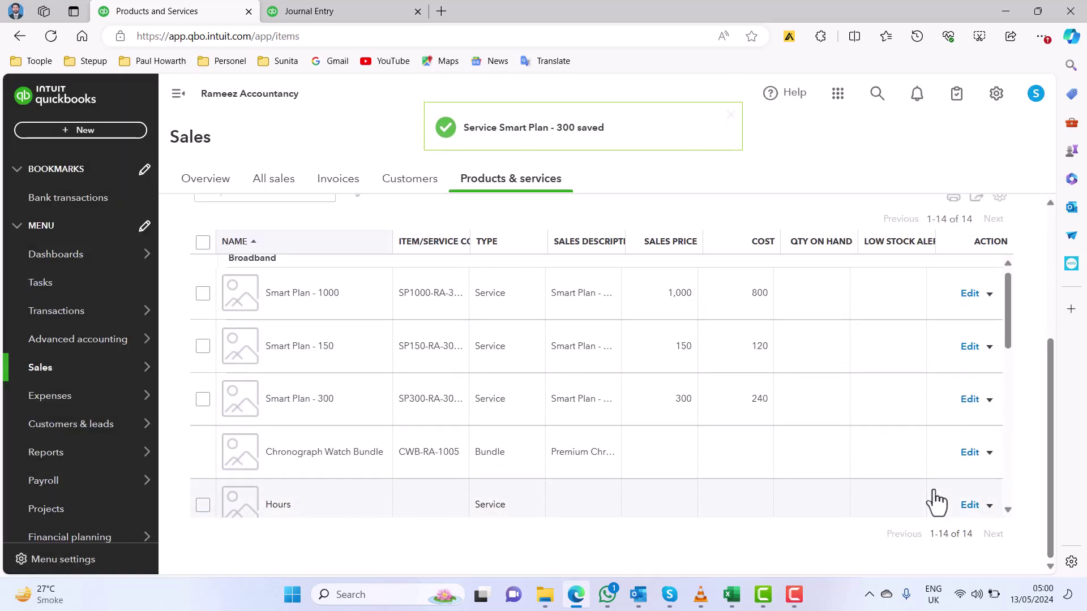
scroll(932, 490, down, 3)
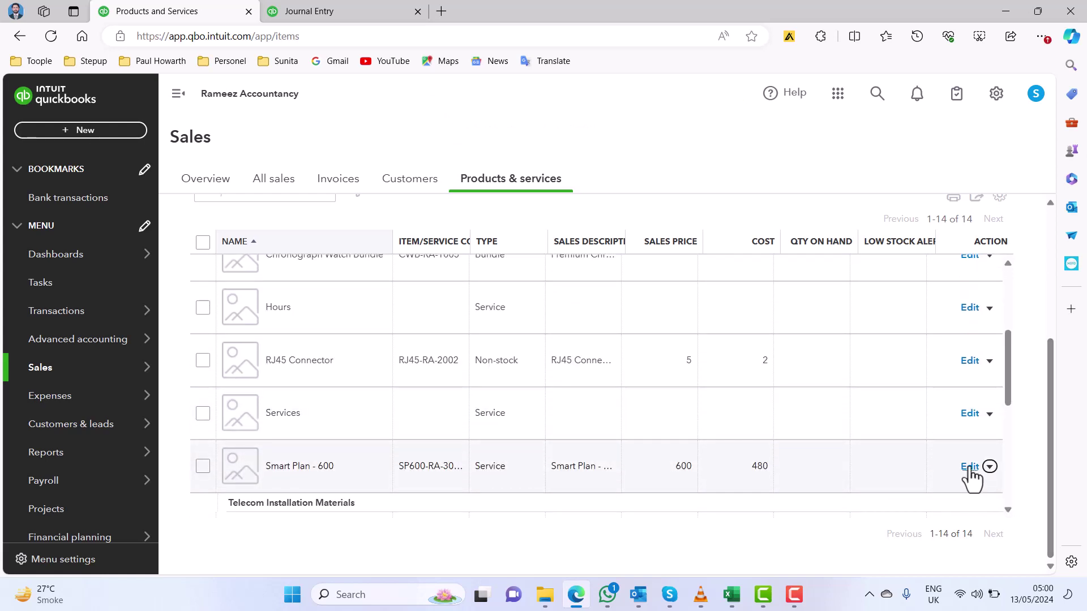
click(969, 467)
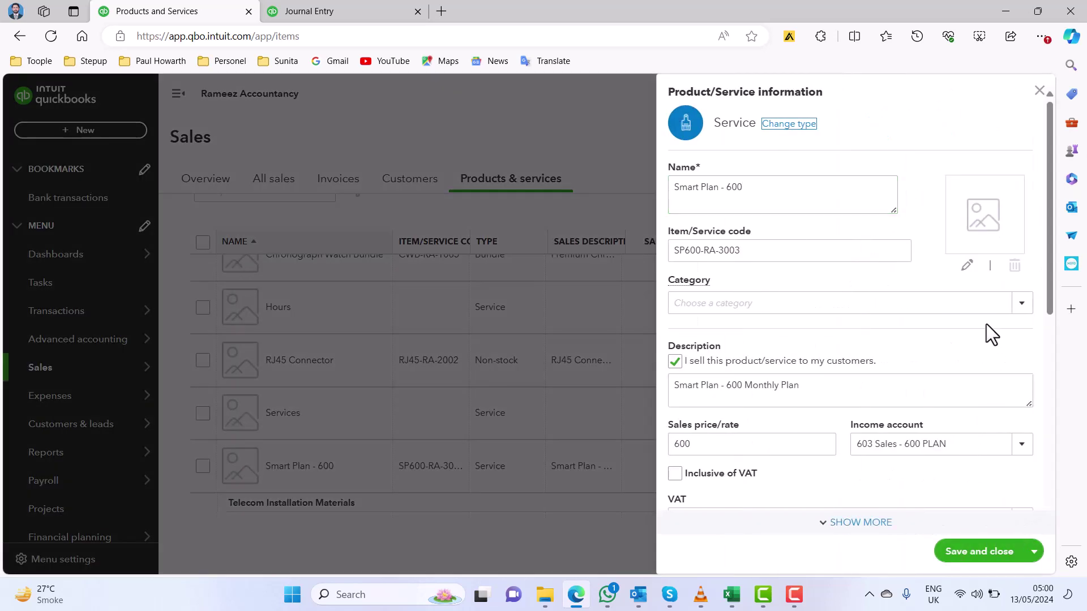
click(1021, 308)
click(960, 357)
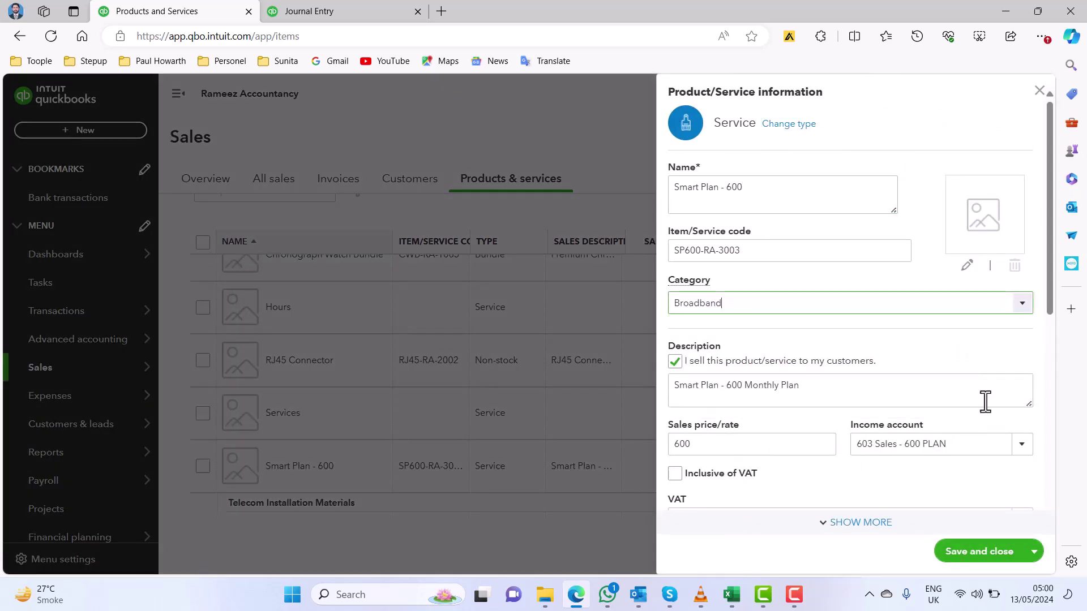
click(992, 552)
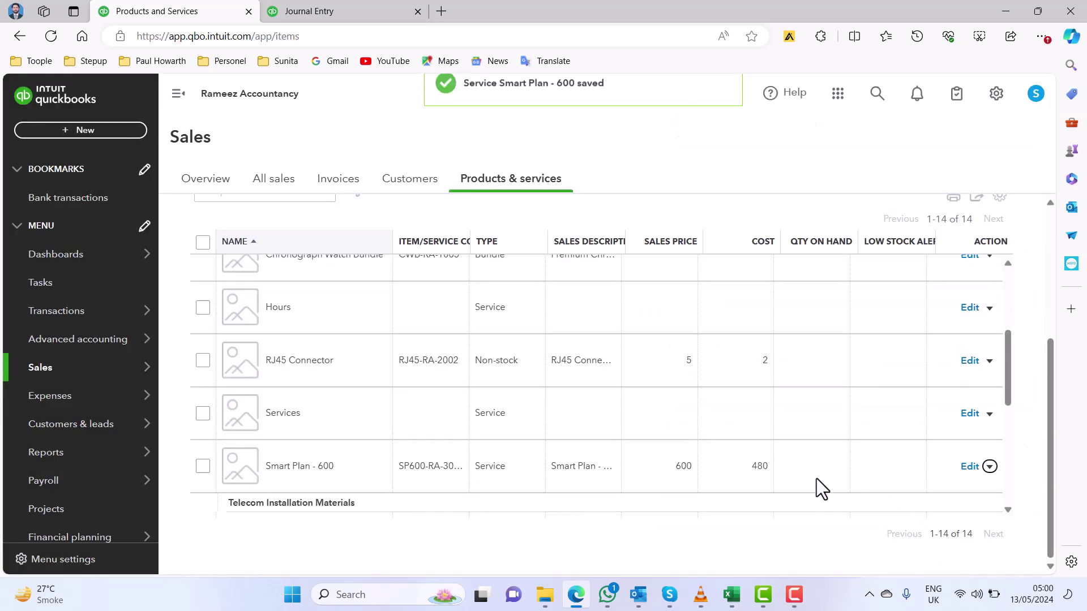
Assign the RJ45 Connector to the Telecom Installation Materials category and save the item
scroll(576, 461, up, 2)
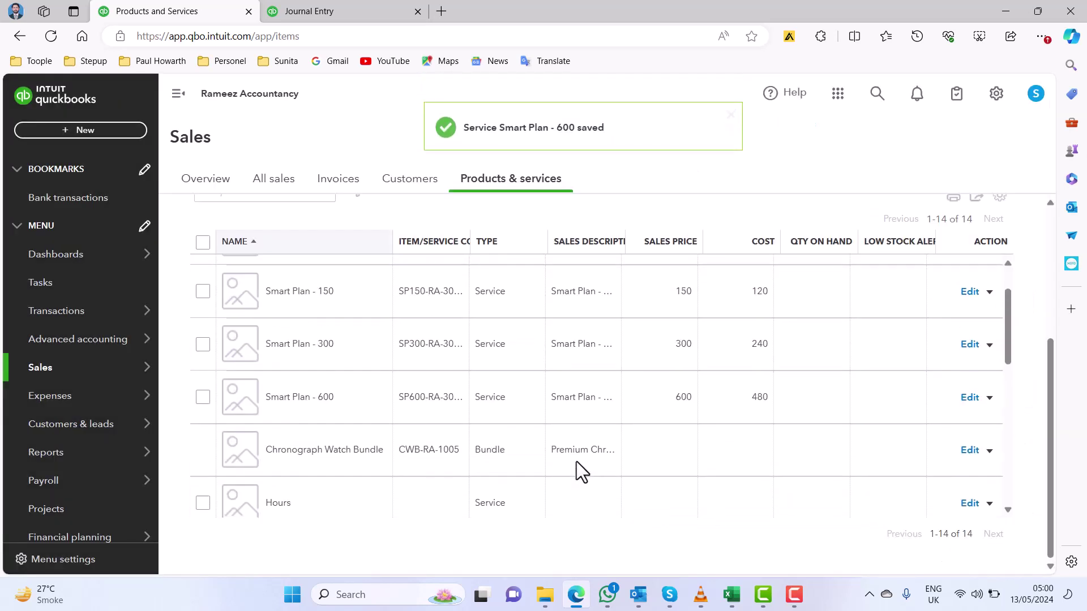
scroll(576, 461, up, 2)
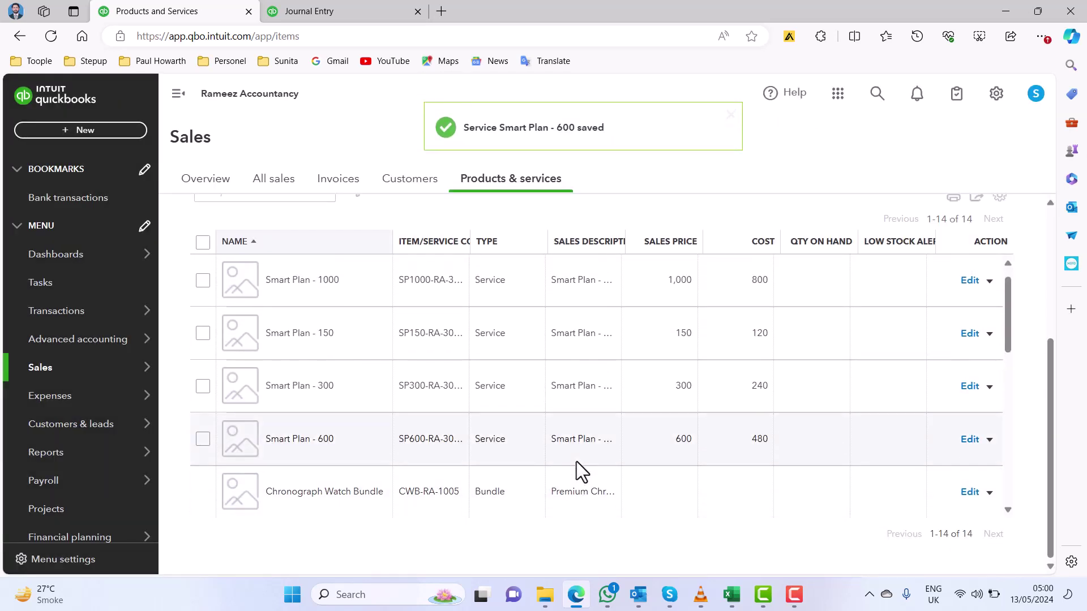
scroll(576, 460, down, 1)
scroll(576, 460, up, 1)
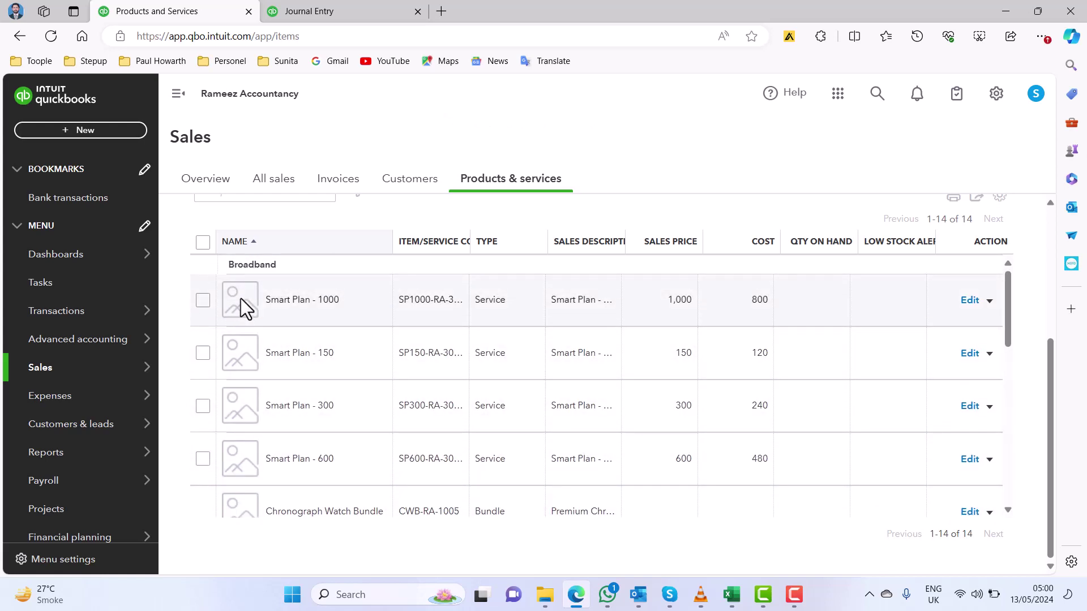
scroll(559, 354, down, 3)
scroll(558, 345, down, 1)
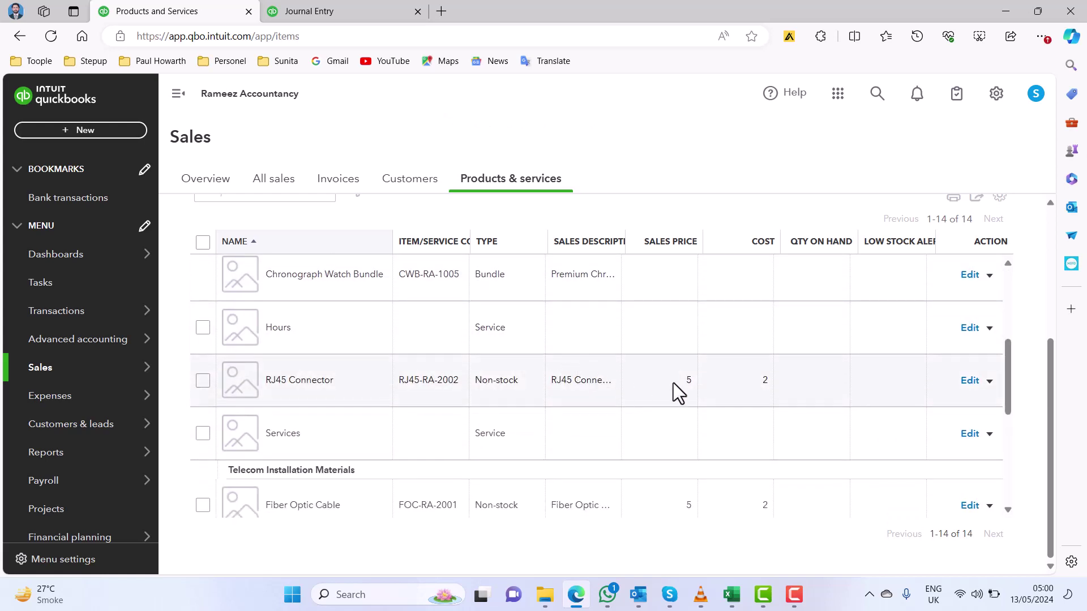
click(969, 381)
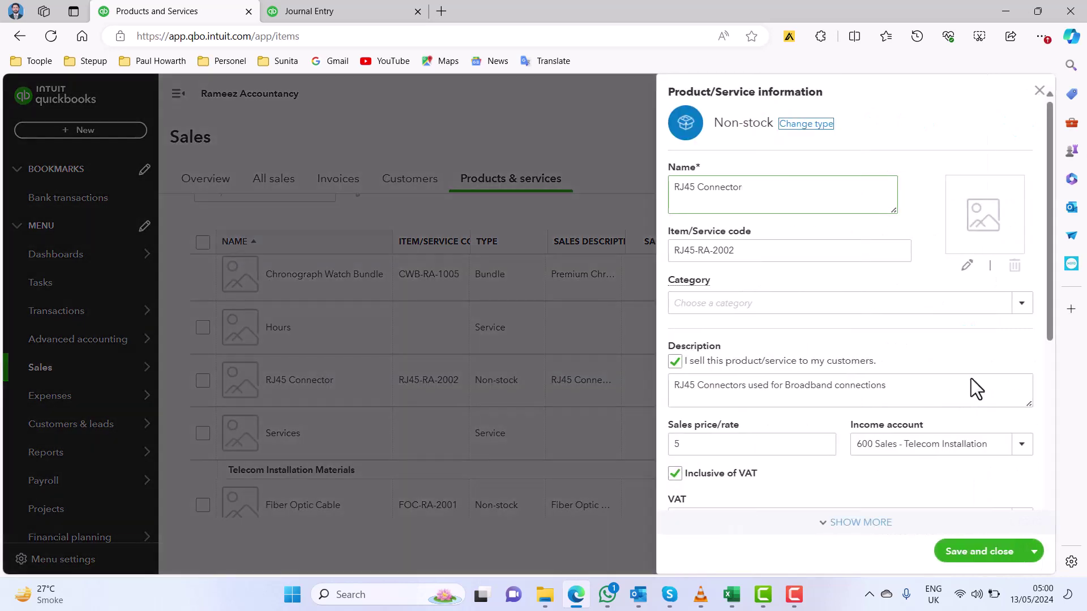
click(1025, 305)
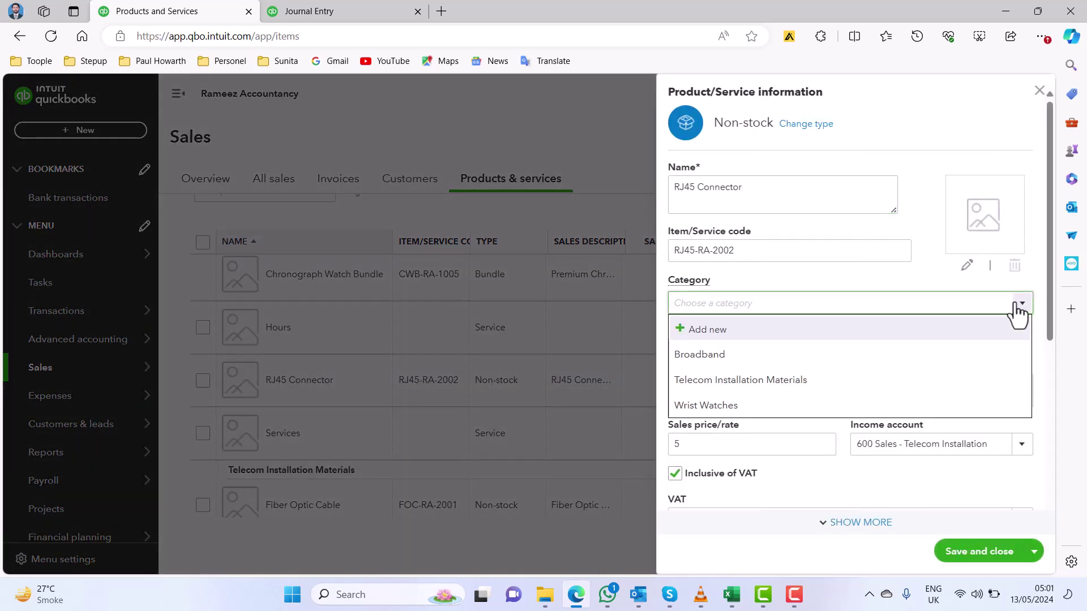
click(926, 384)
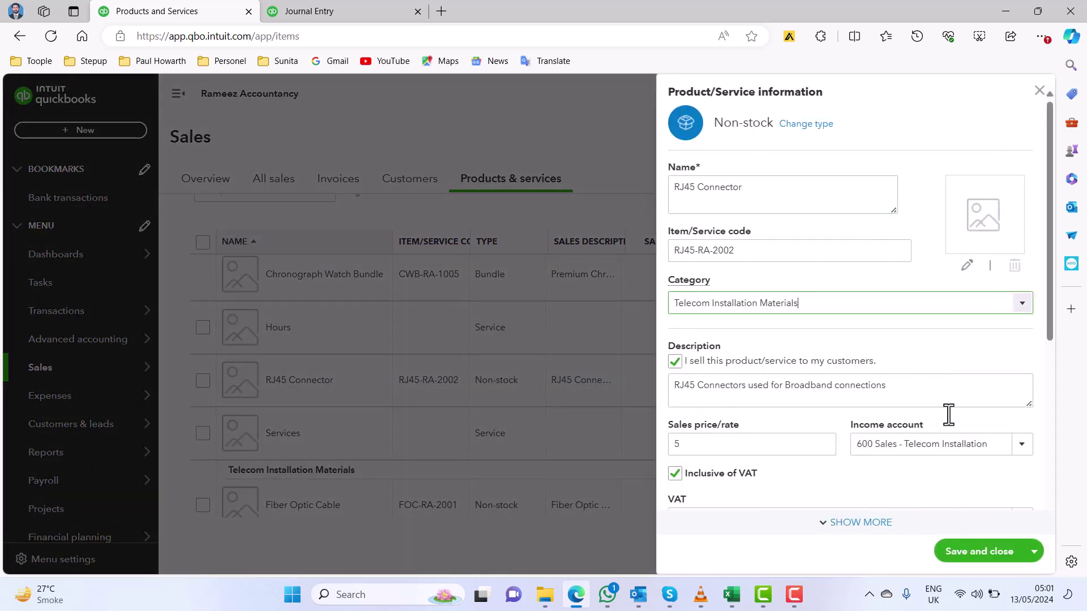
click(972, 563)
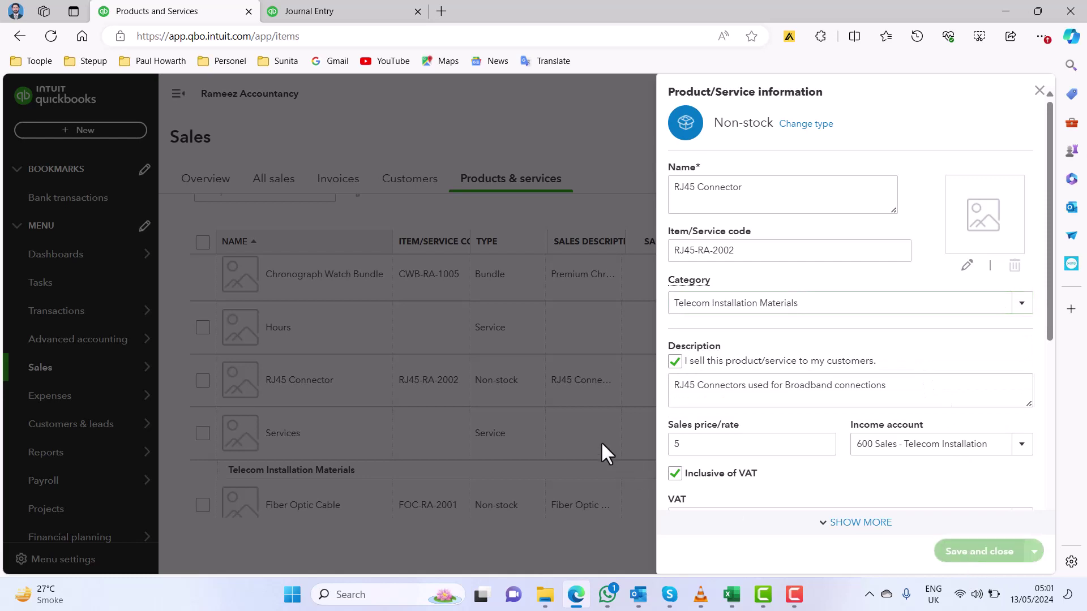
Review the categorised products and services list, checking each category's items, the quantities on hand, the low stock alerts and the stock summary
scroll(600, 424, down, 4)
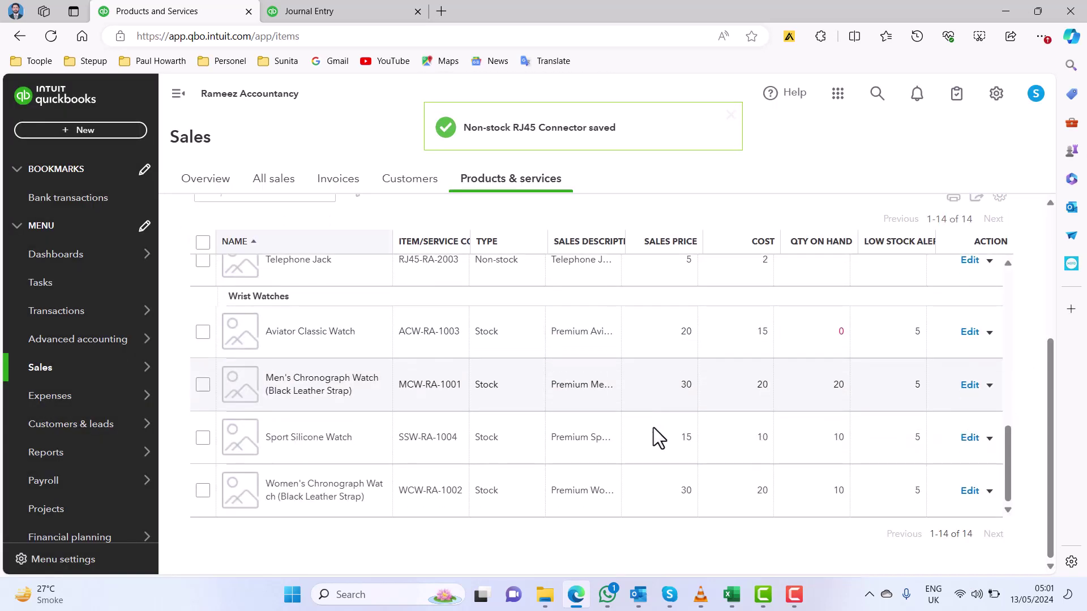
scroll(653, 426, up, 3)
scroll(653, 426, up, 1)
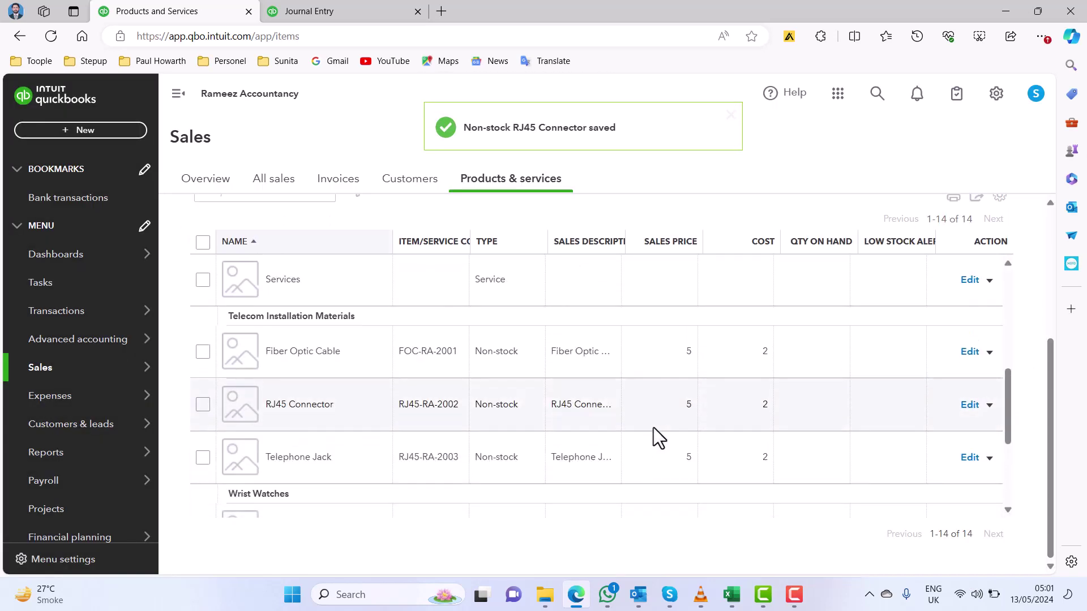
scroll(653, 427, down, 4)
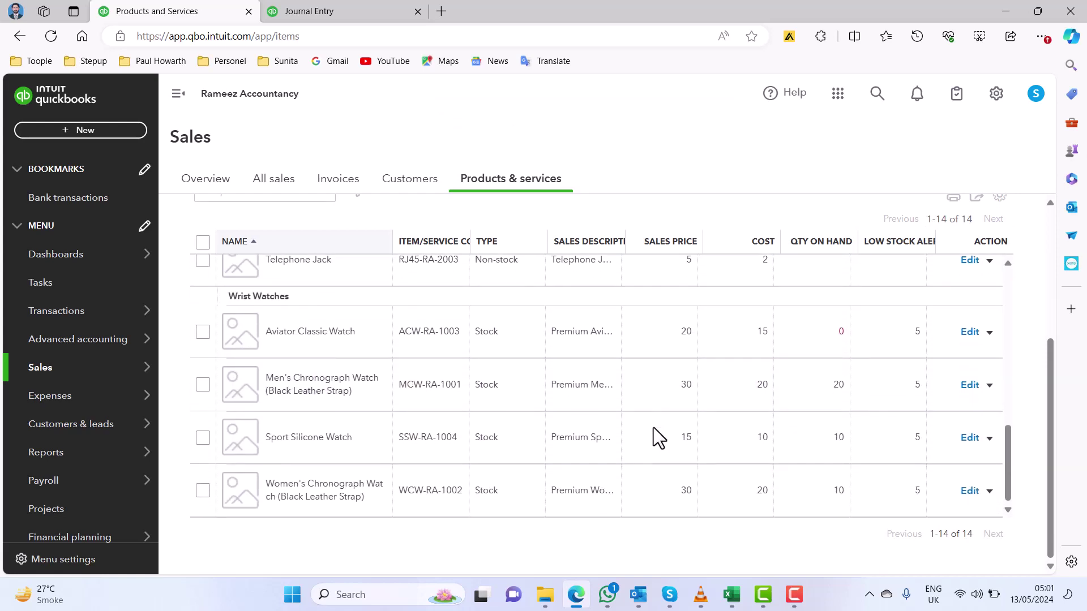
scroll(653, 426, up, 3)
scroll(653, 427, up, 6)
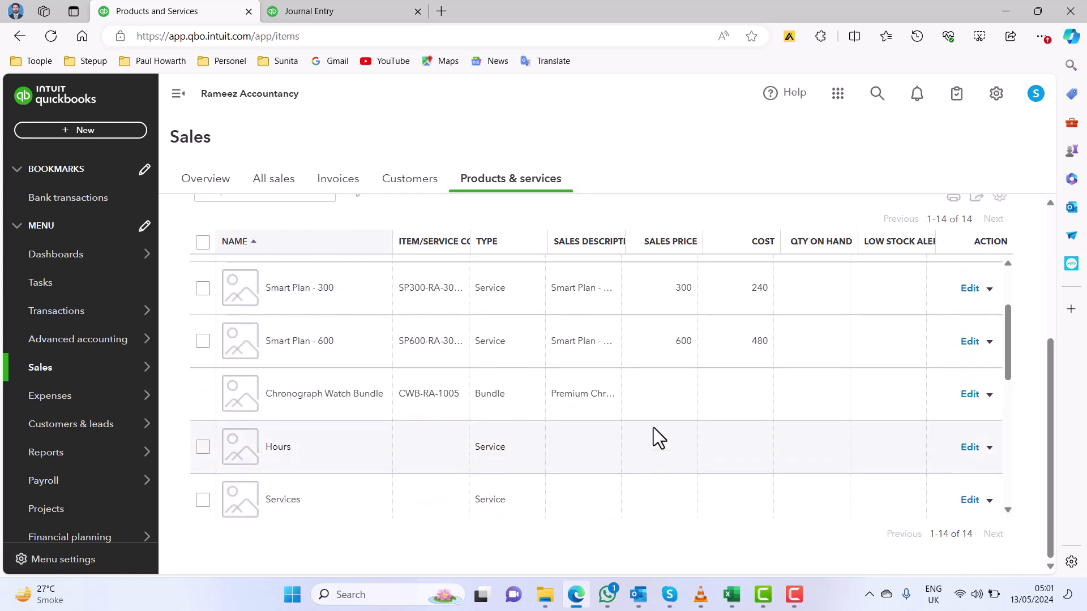
scroll(653, 427, up, 1)
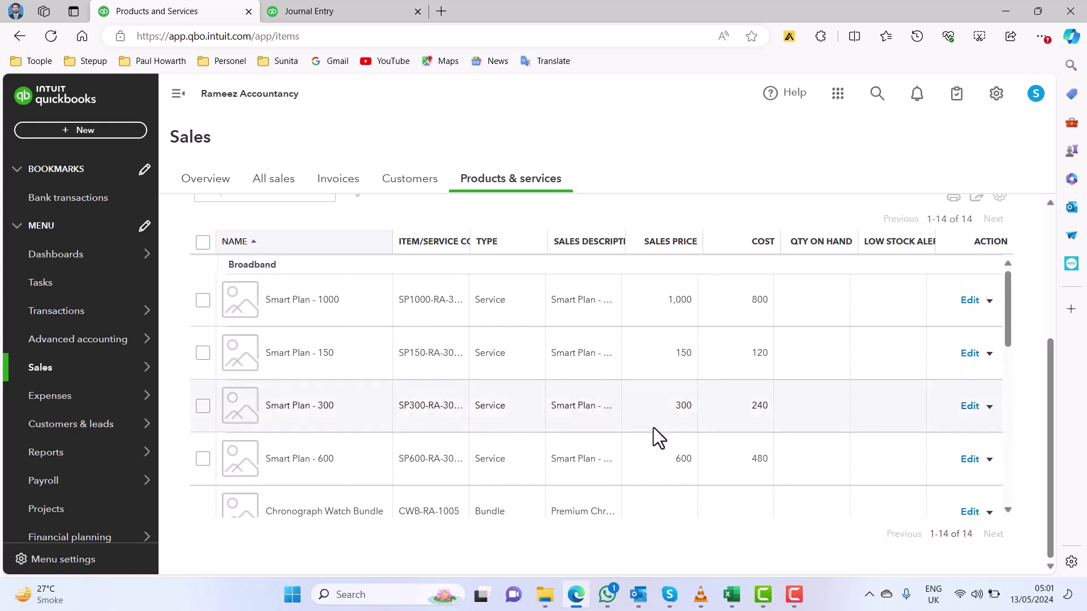
scroll(744, 270, up, 4)
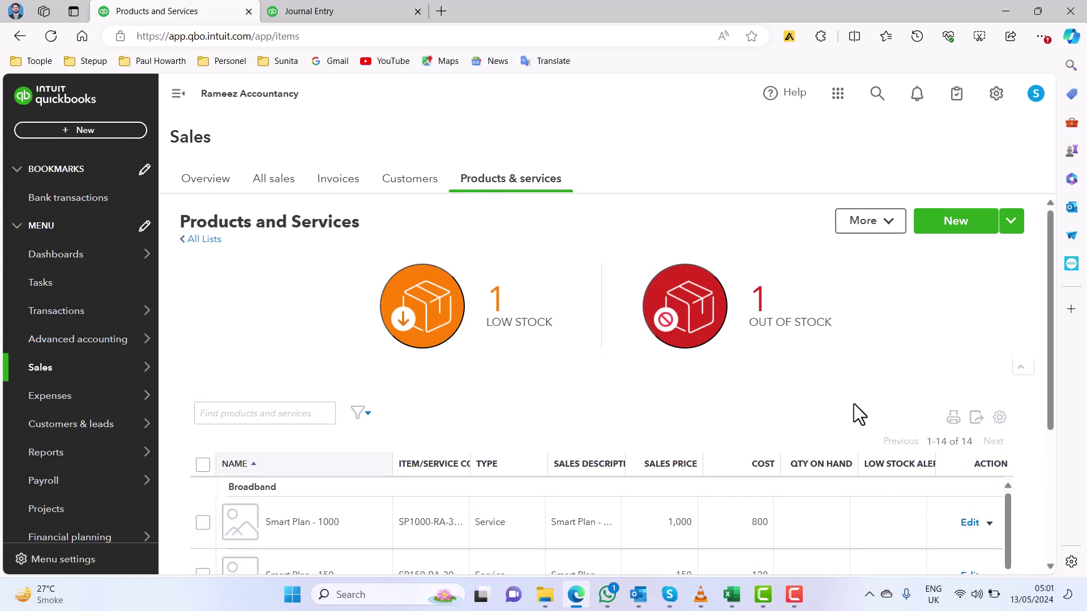
scroll(853, 403, down, 5)
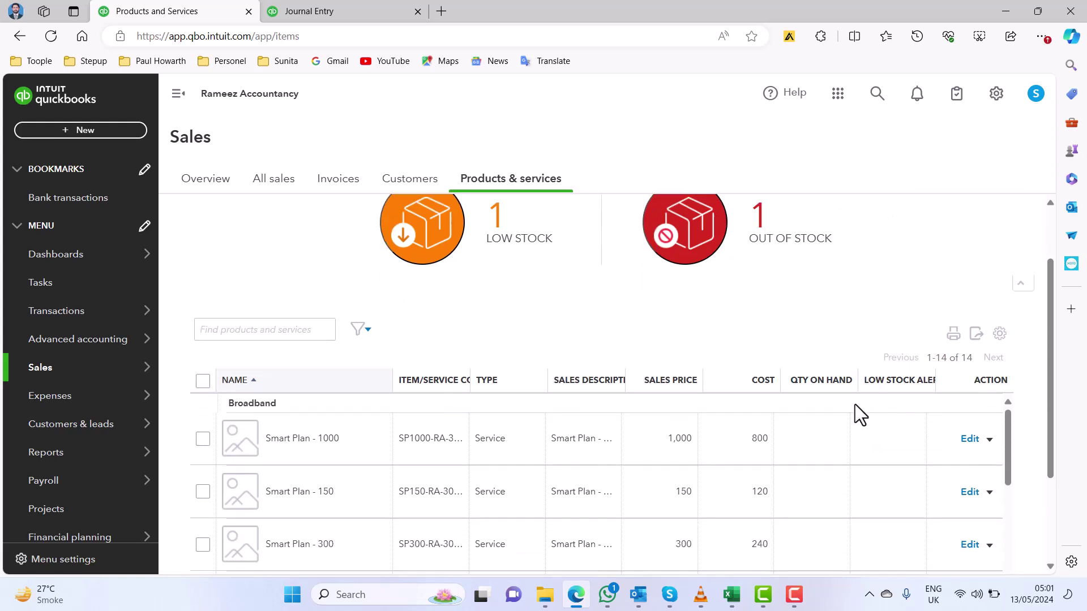
scroll(854, 404, down, 6)
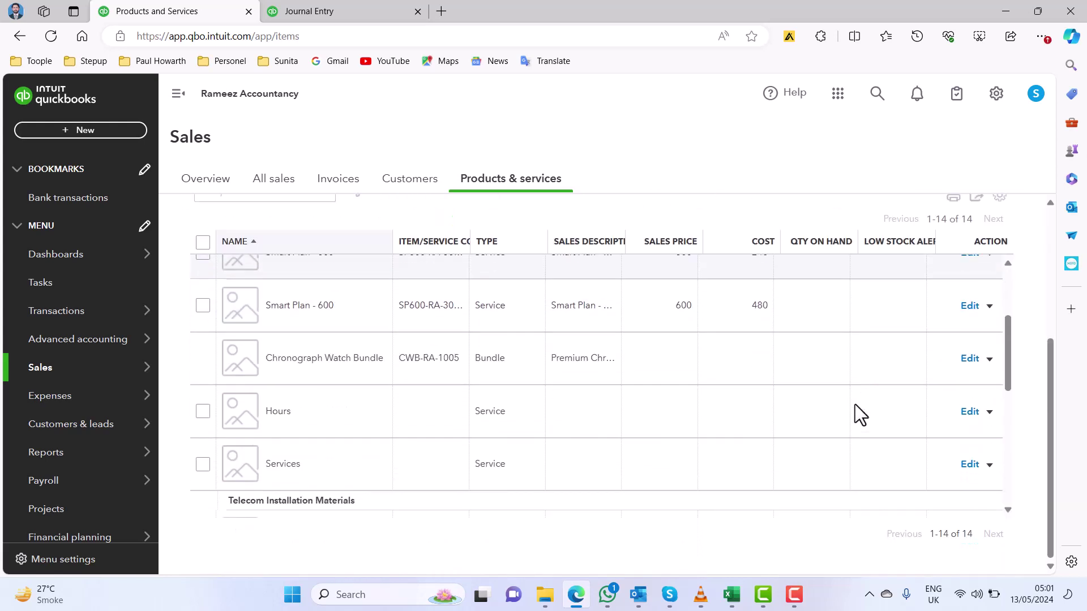
scroll(855, 404, down, 3)
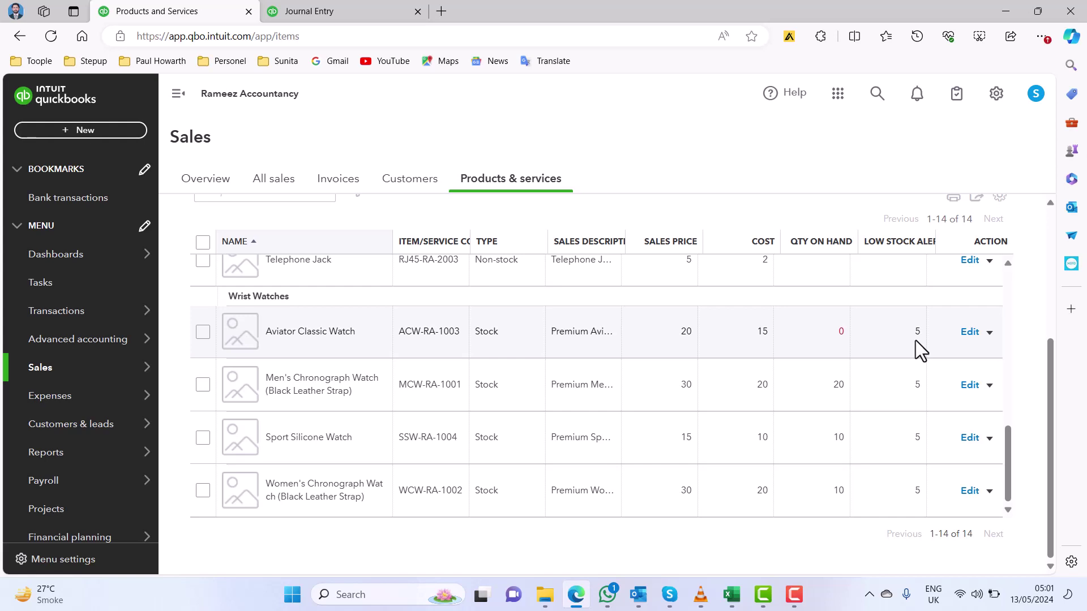
scroll(850, 343, up, 10)
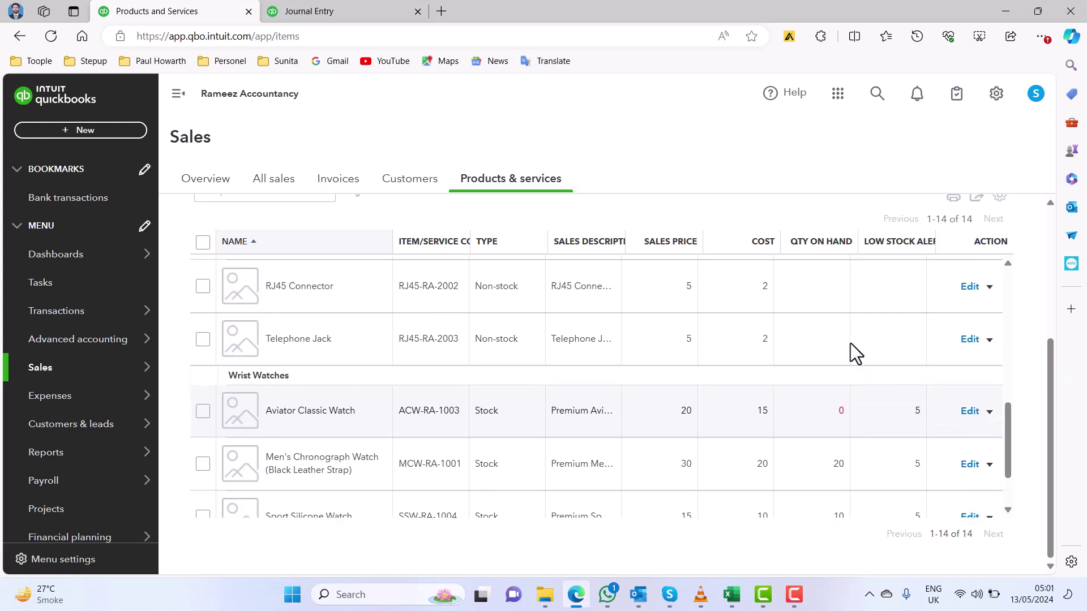
scroll(851, 300, up, 4)
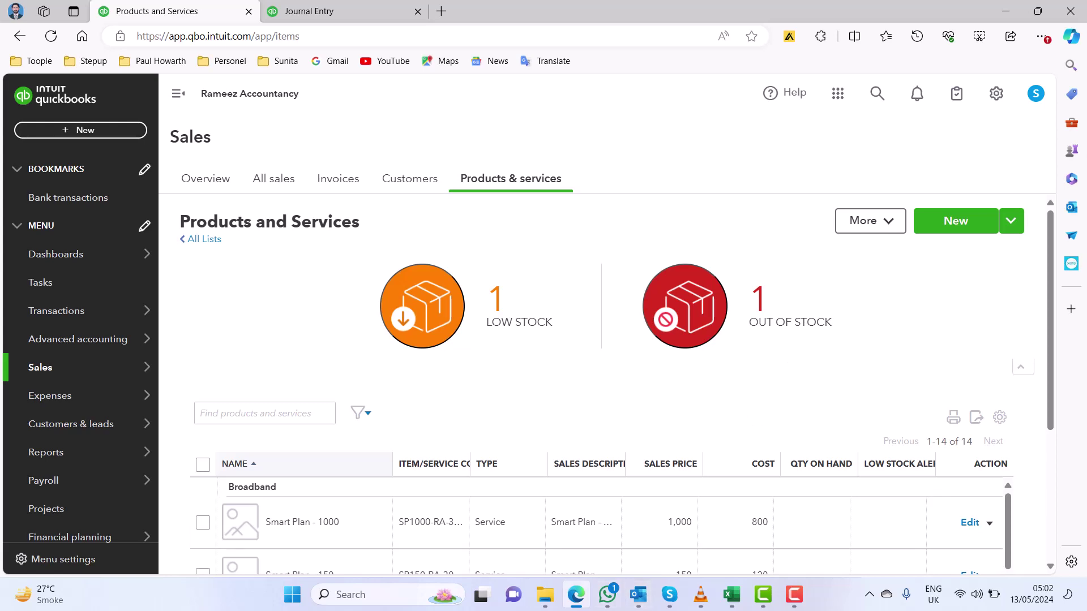
Switch to Excel and show the QuickBooks_Online_PnS_Sample_File workbook at a readable size
mouse_move(545, 604)
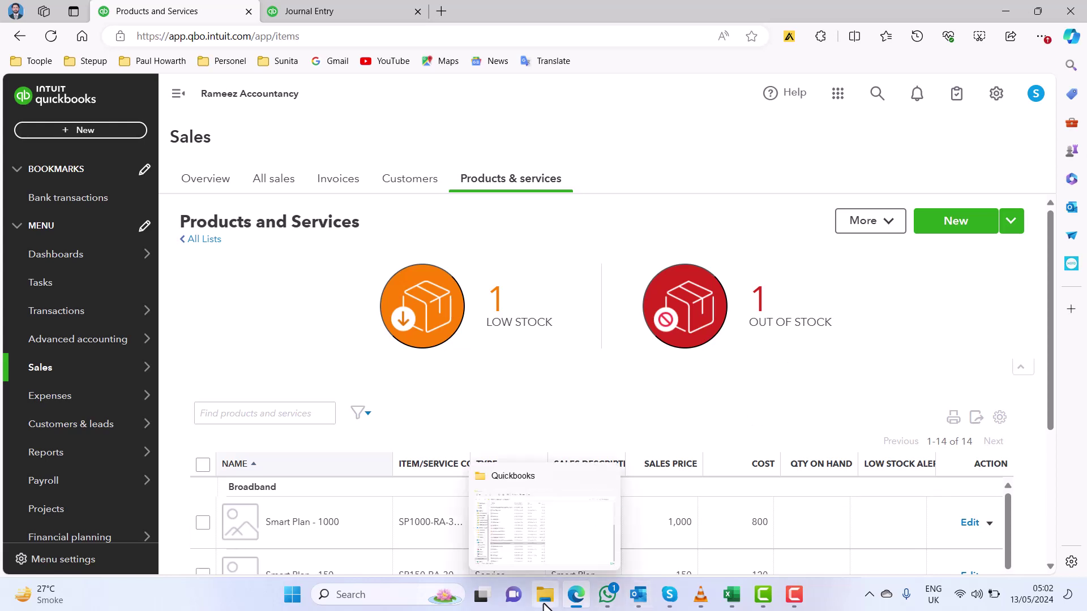
click(544, 604)
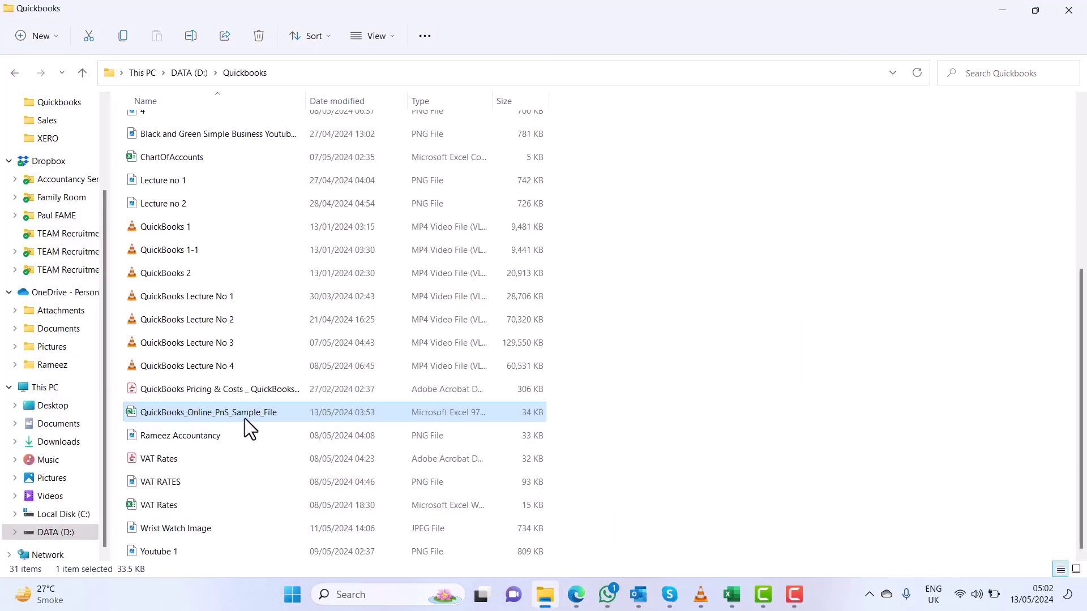
key(alt+Tab)
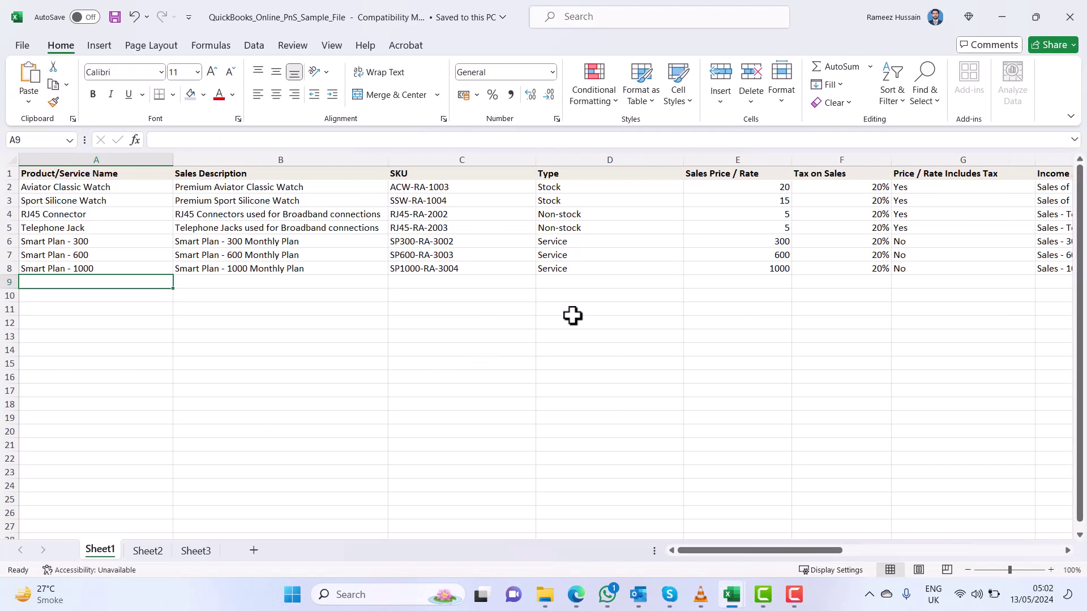
ctrl+scroll(723, 301, up, 7)
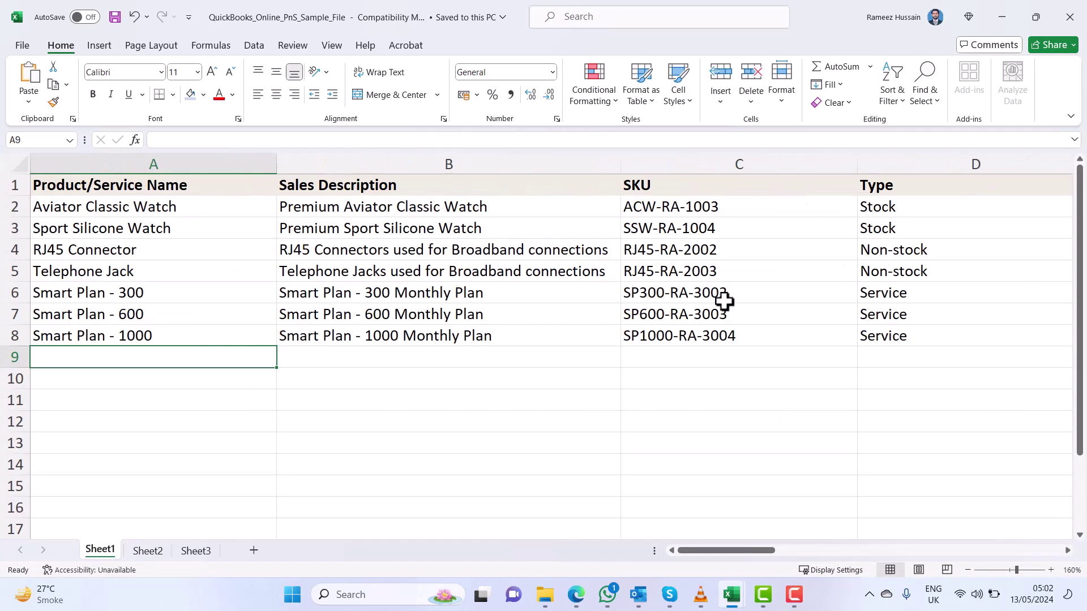
Highlight the Sport Silicone Watch row from A3 to Q3 with a light blue fill
click(285, 248)
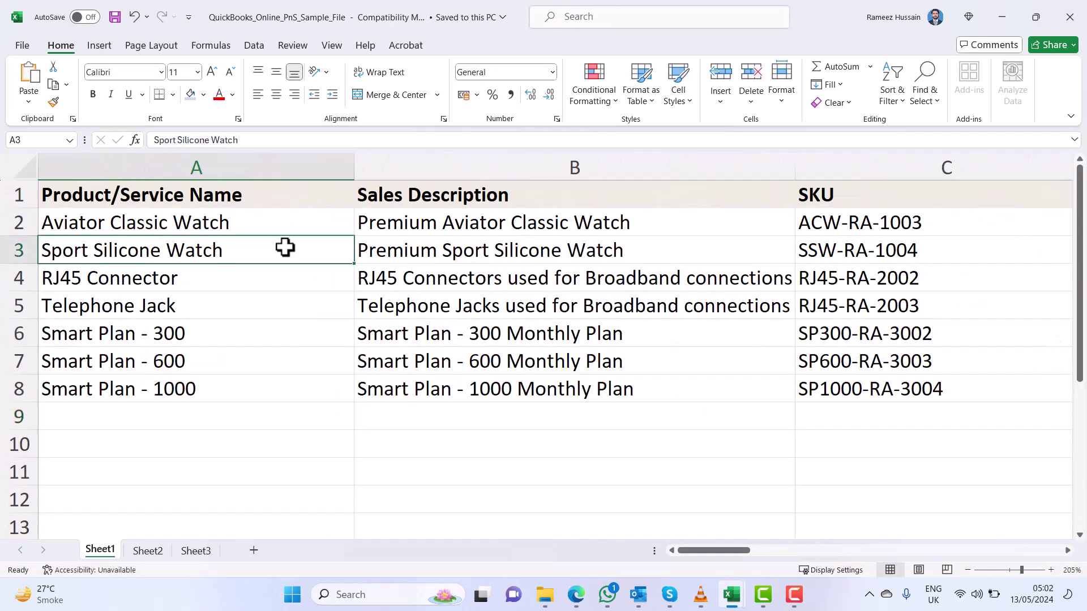
key(Right)
key(Left)
key(shift+Right)
key(shift+Right)
key(shift+Right)
key(shift+Right)
key(shift+Right)
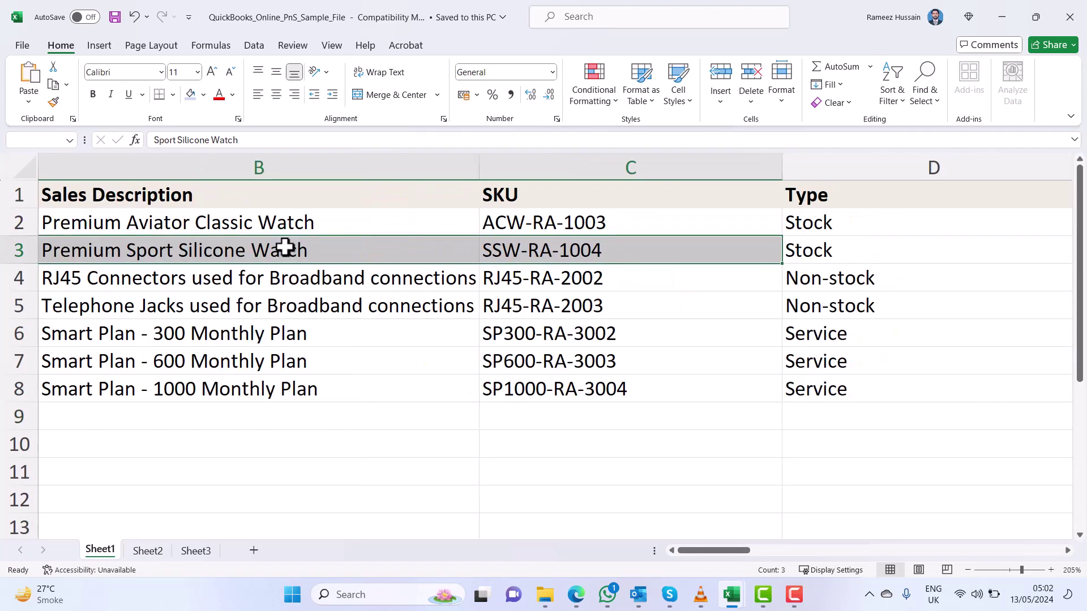
key(shift+Right)
key(shift+Right)
key(shift+Right)
key(shift+Right)
key(shift+Right)
key(shift+Right)
key(shift+Right)
key(shift+Right)
key(shift+Right)
key(shift+Right)
key(shift+Right)
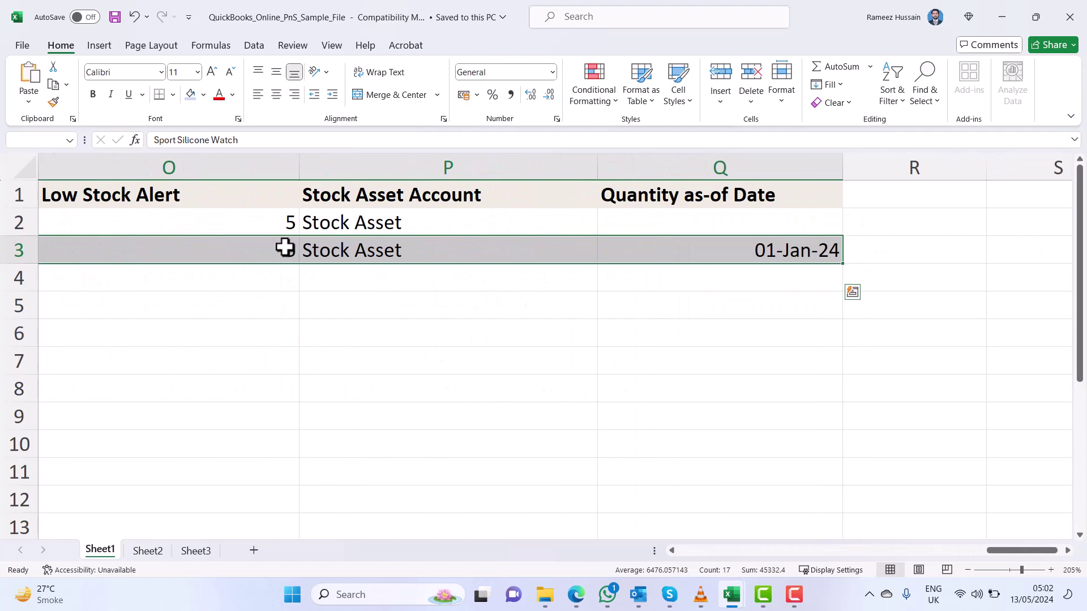
Examine the Sport Silicone Watch row's purchase cost, tax on purchases, tax-inclusive setting, expense account and quantity on hand
key(Tab)
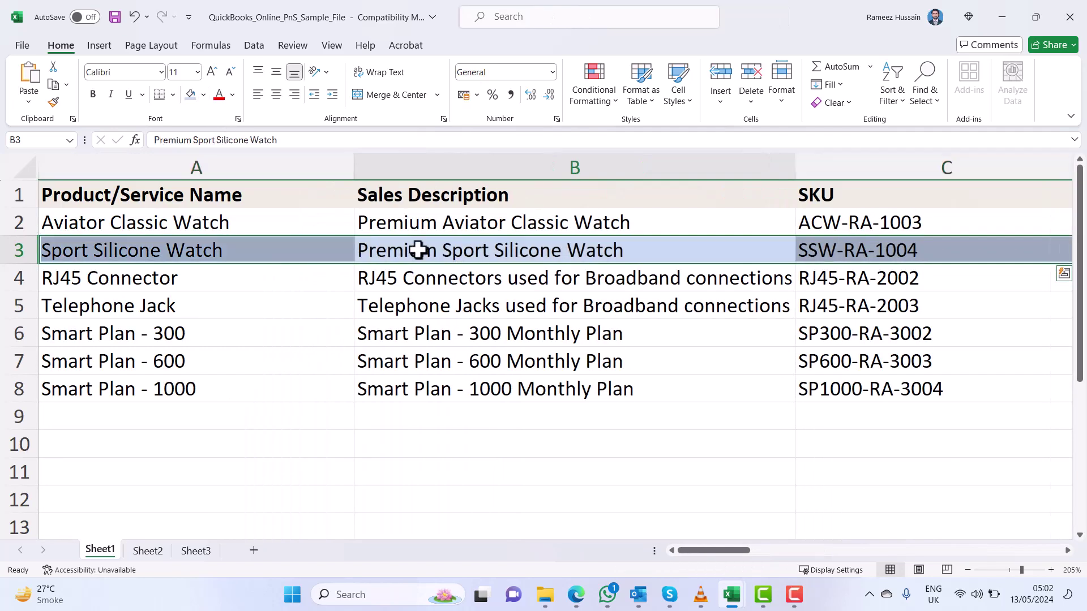
key(Tab)
key(Tab)
key(Tab)
key(Tab)
key(Tab)
key(Tab)
key(Tab)
key(Tab)
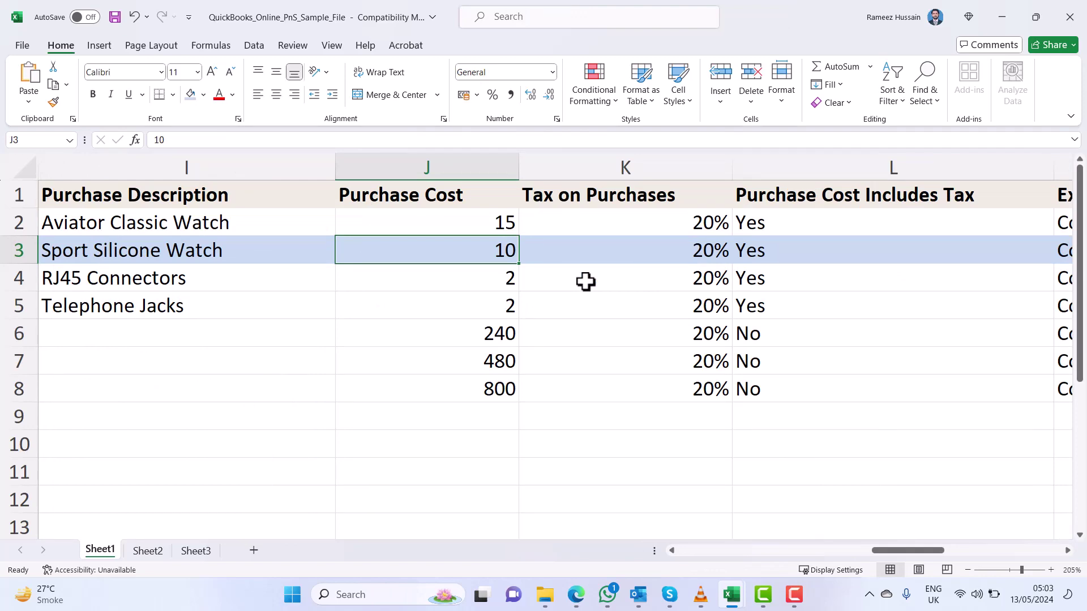
key(Tab)
key(Tab)
key(Tab)
key(Tab)
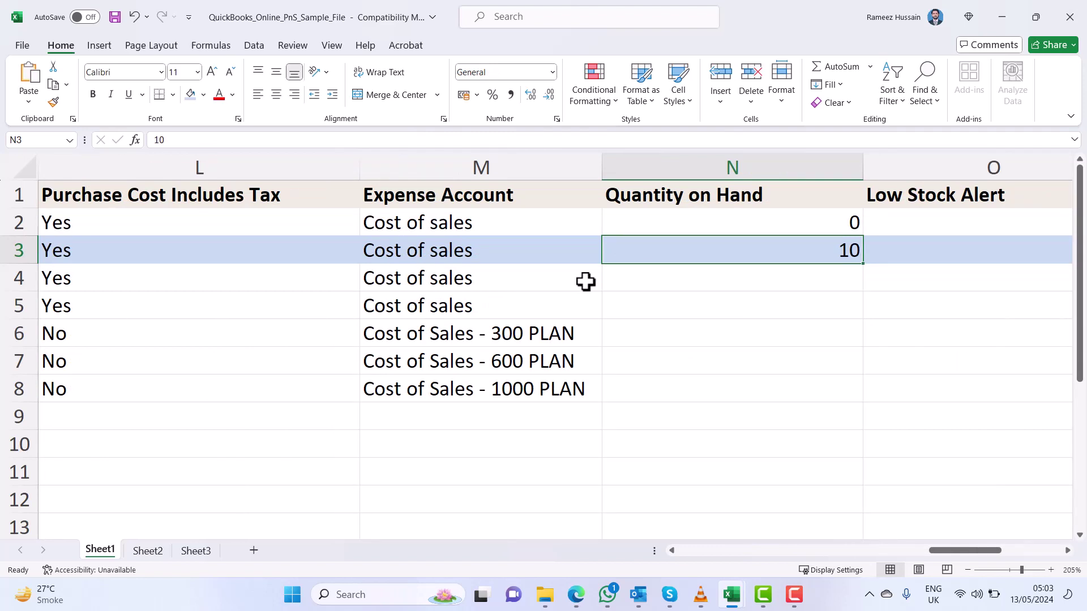
key(shift+Tab)
key(shift+Tab)
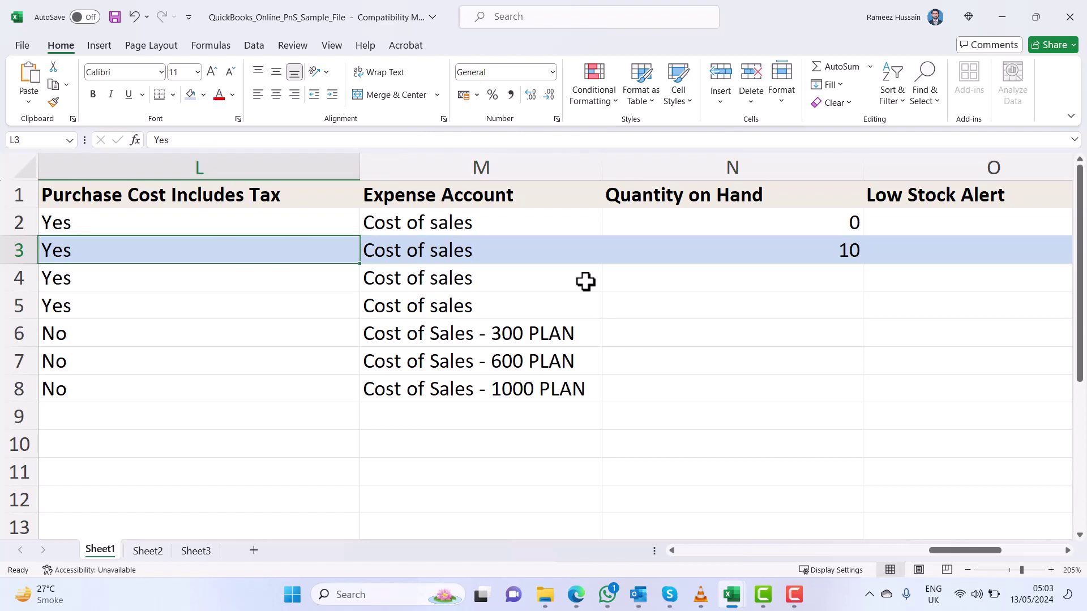
key(shift+Tab)
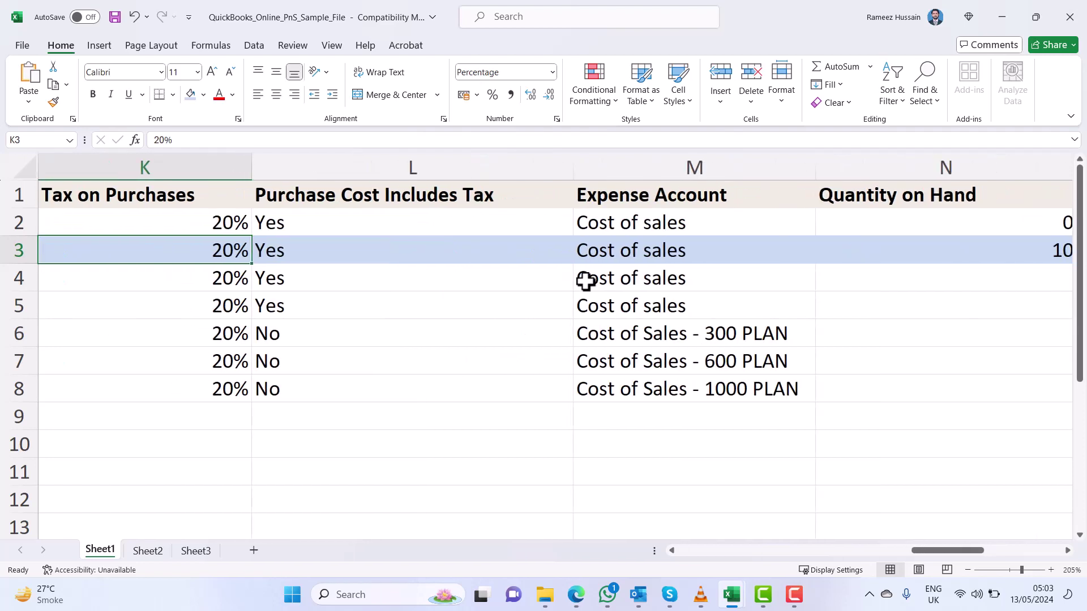
key(Tab)
key(Tab)
key(Tab)
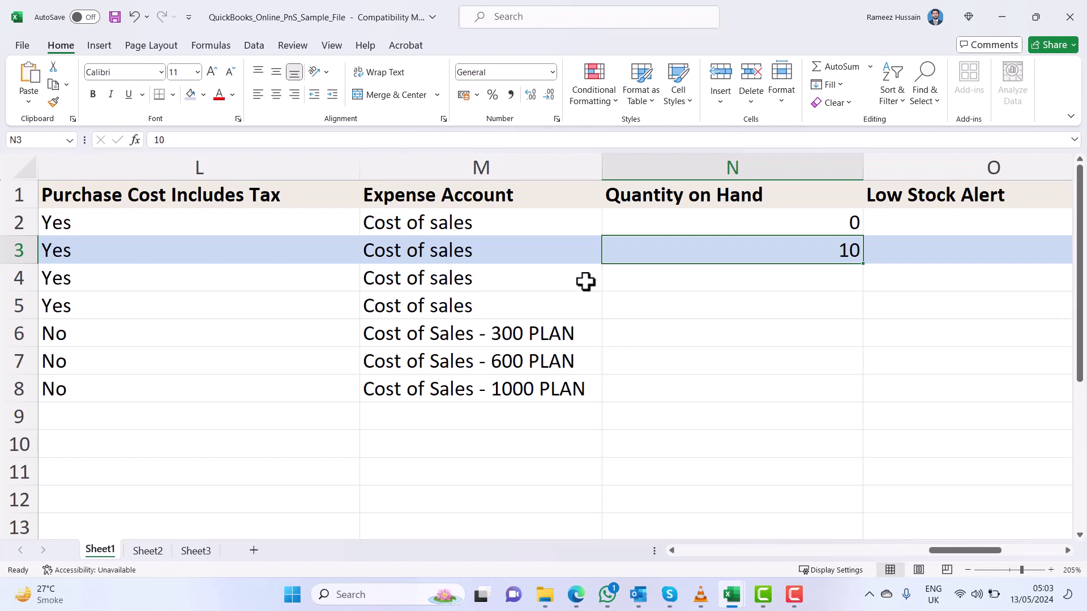
Switch to the chart of accounts in Edge, refresh it, and check the Stock Asset, Accounts Payable and Retained profit balance forward balances
click(576, 594)
click(329, 9)
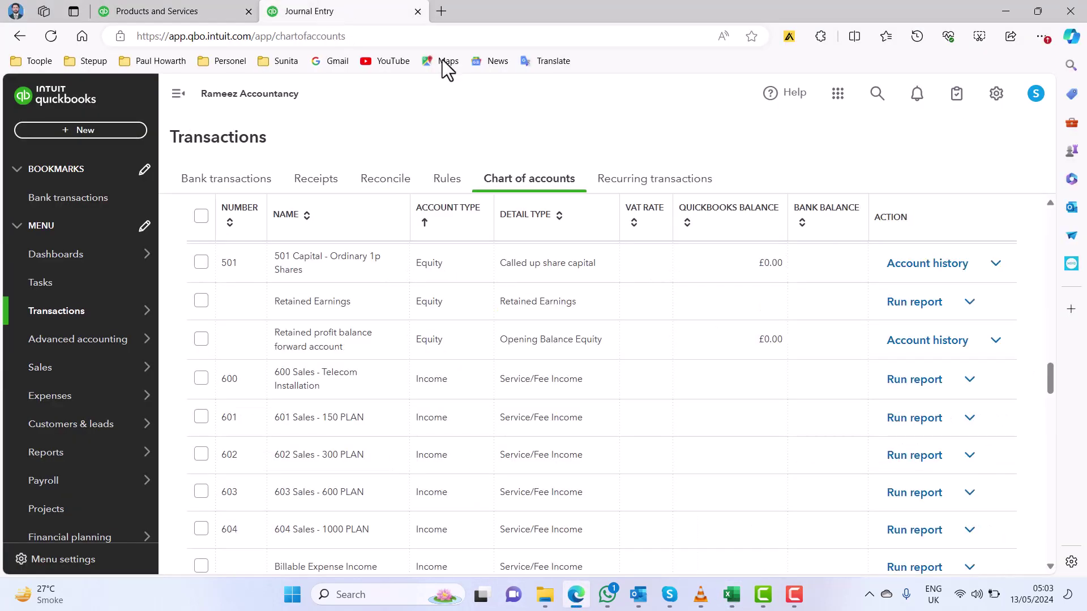
key(F5)
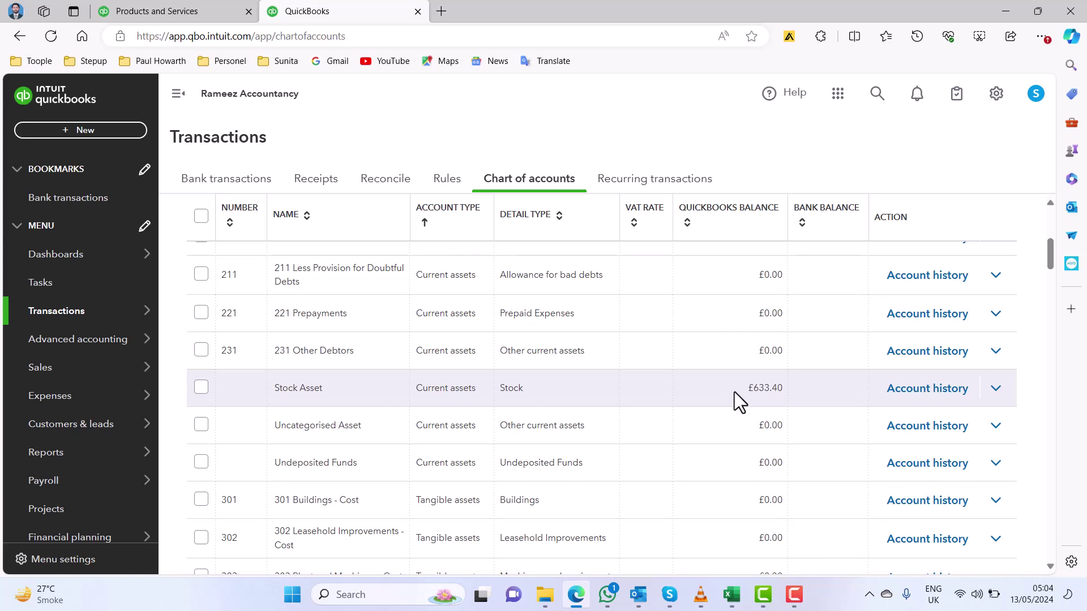
scroll(728, 383, down, 12)
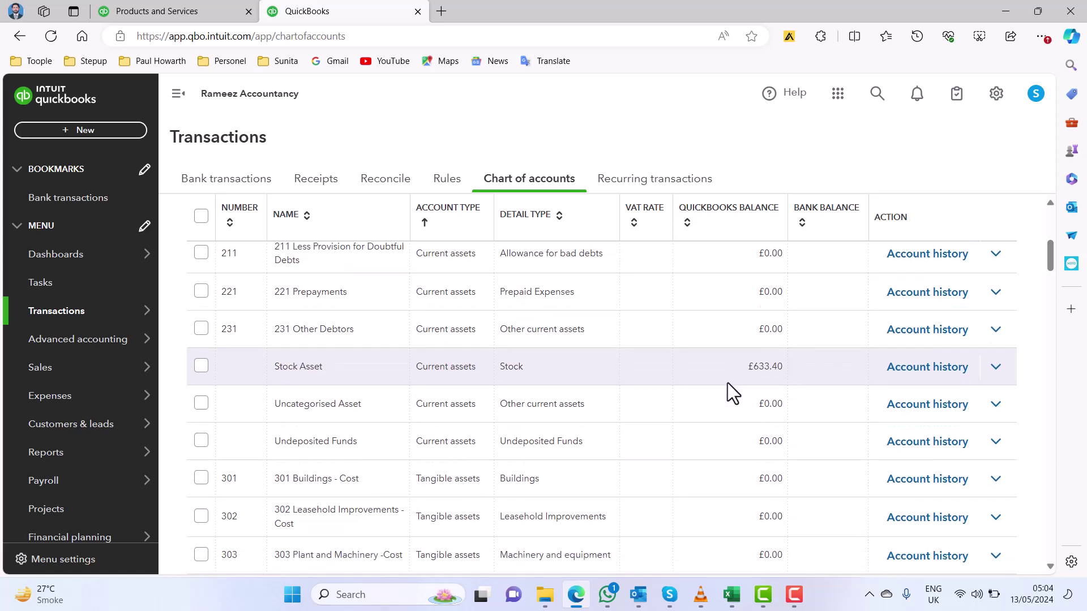
scroll(728, 383, down, 10)
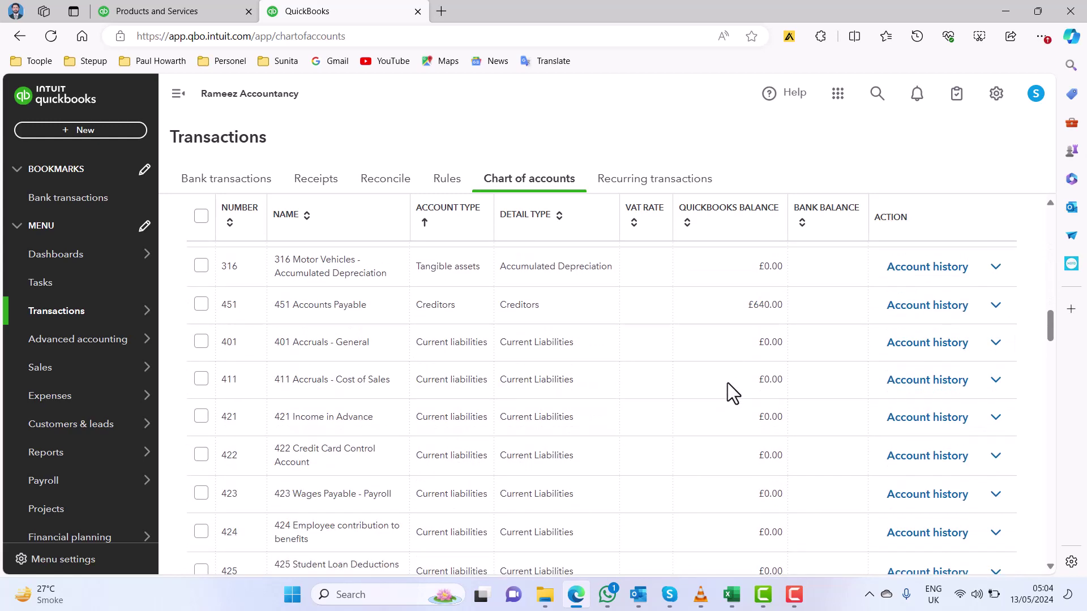
scroll(728, 383, down, 7)
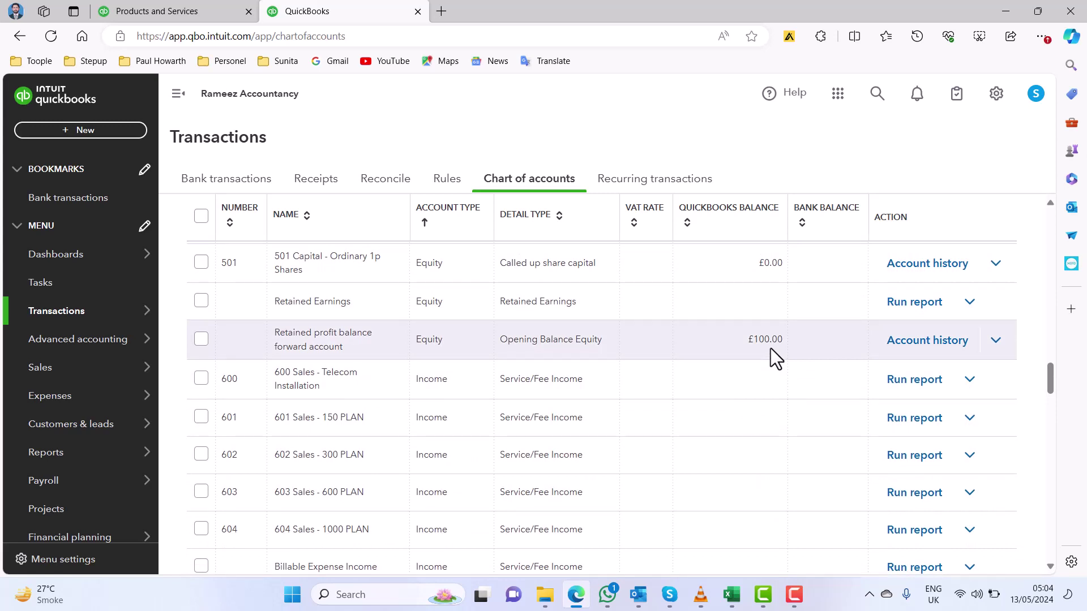
Start a journal entry dated 01/01/2024 and debit the Retained profit balance forward account with 100
click(105, 145)
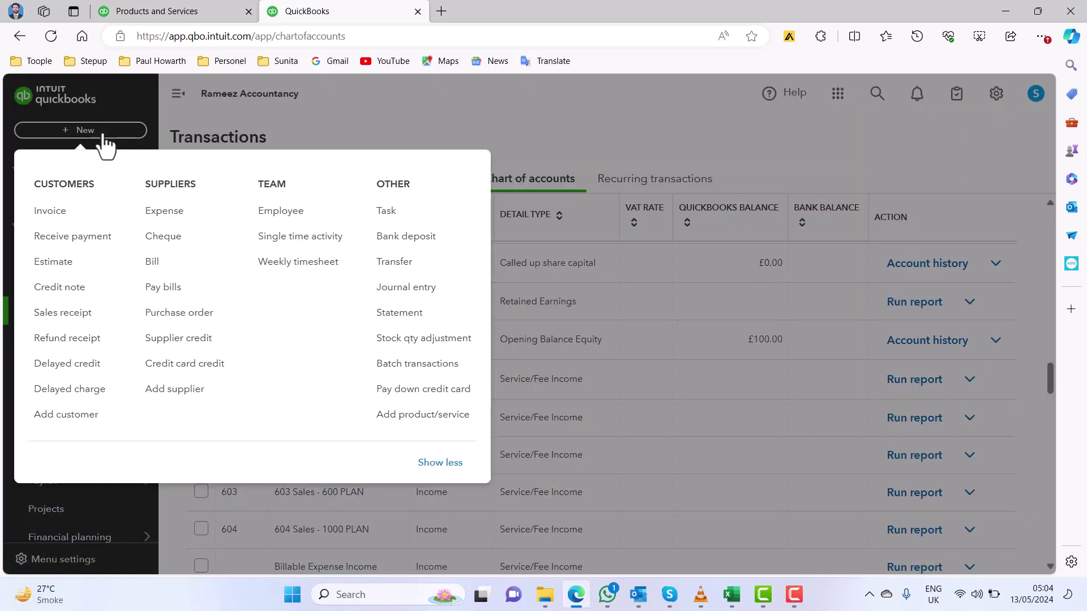
click(418, 294)
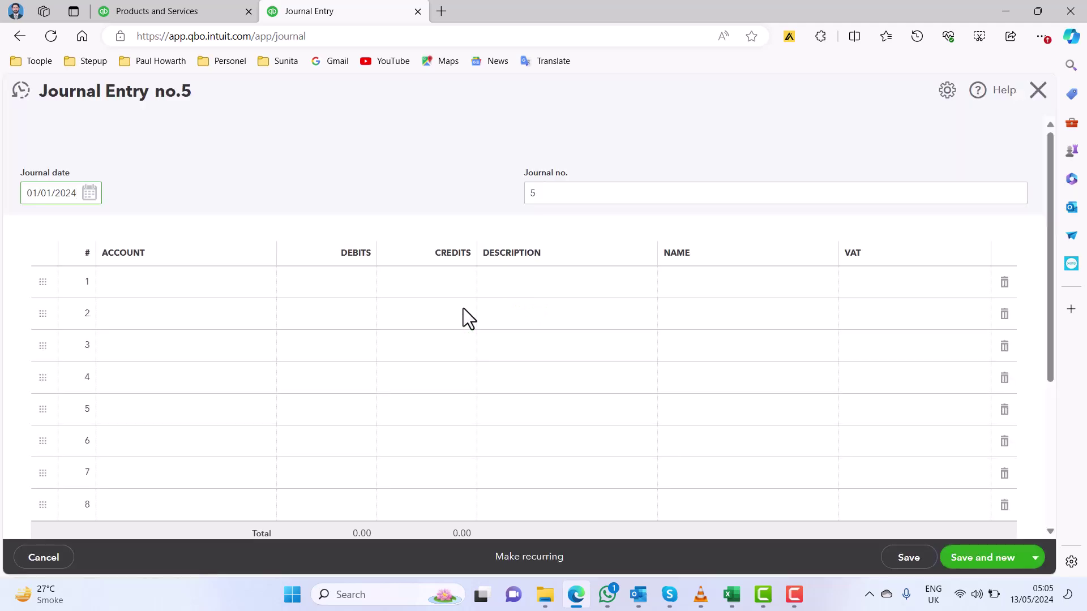
click(210, 299)
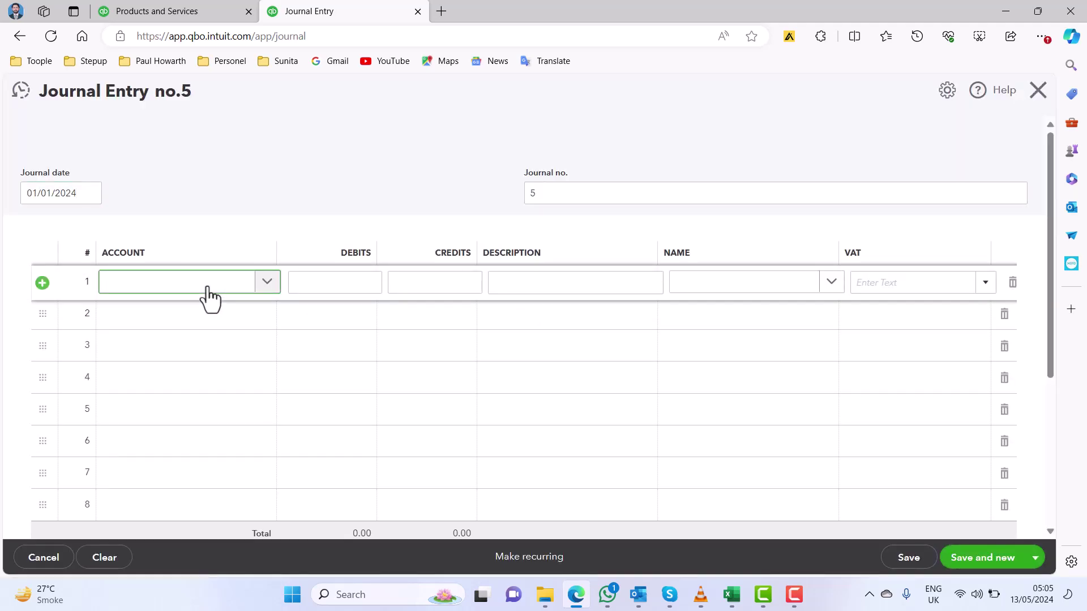
text(retain)
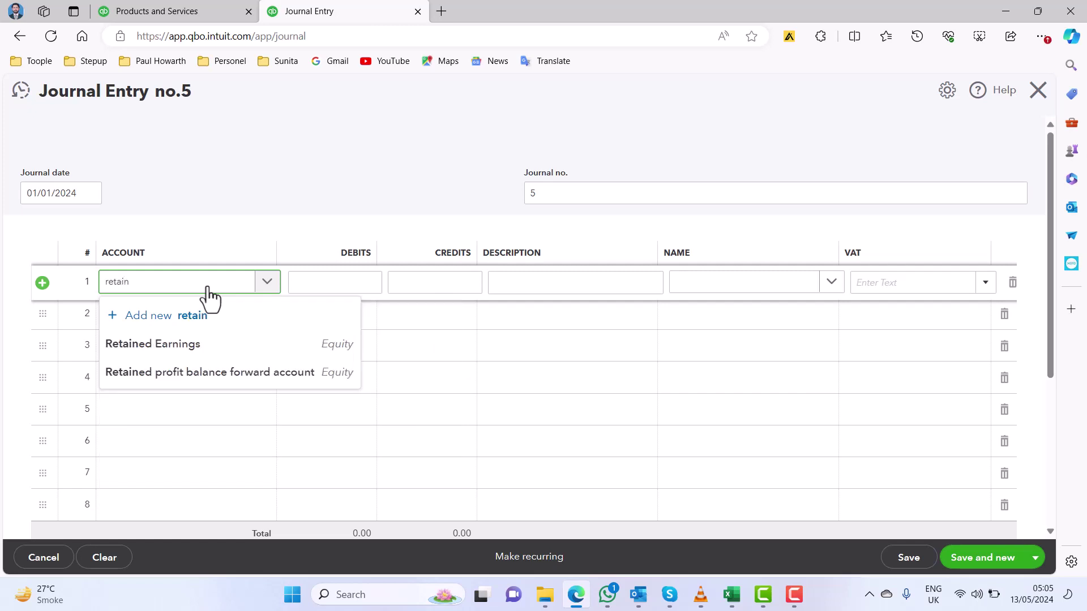
click(250, 378)
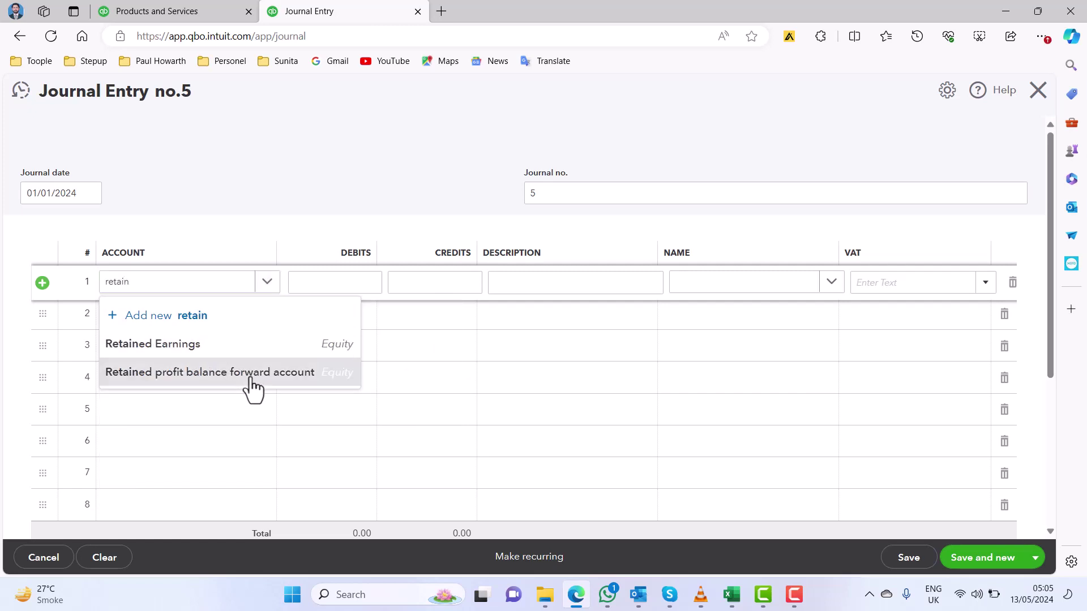
click(365, 282)
text(100)
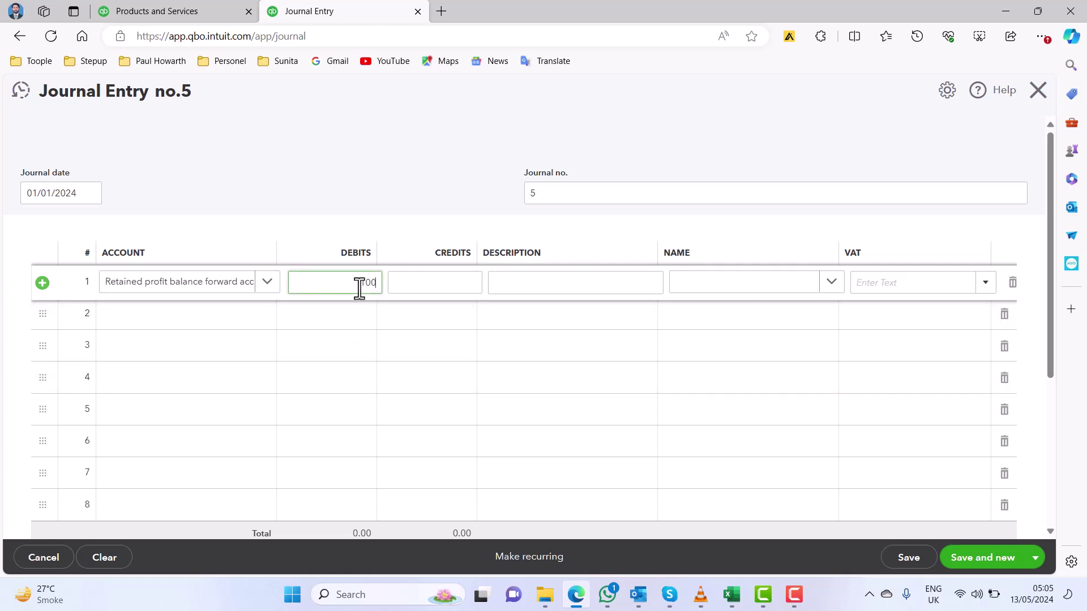
key(Tab)
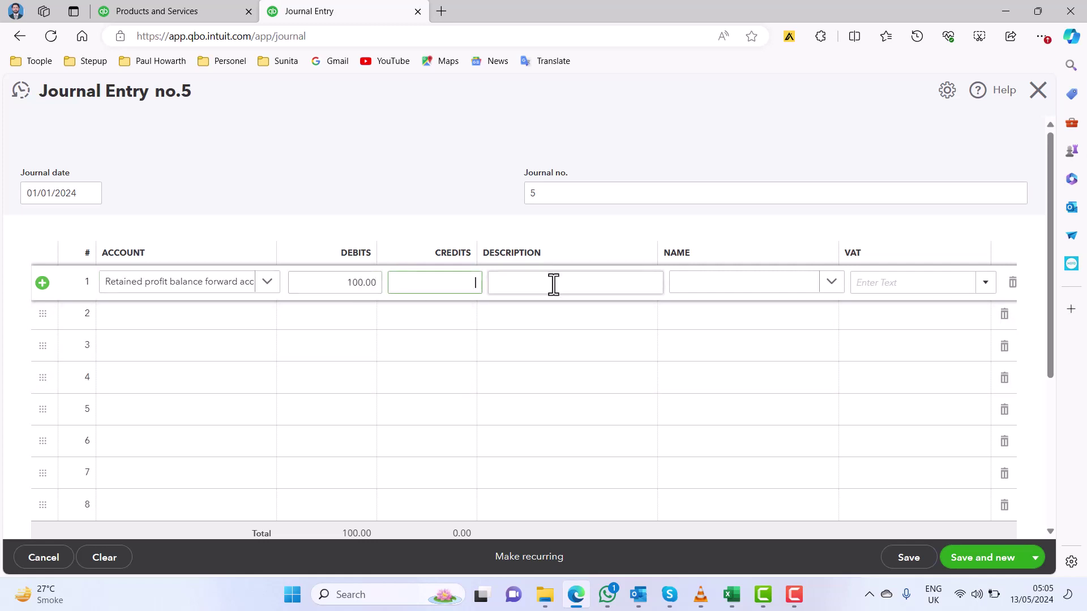
Describe the journal's first line as "Balance transfer" and leave its name blank
click(553, 283)
text(Bala)
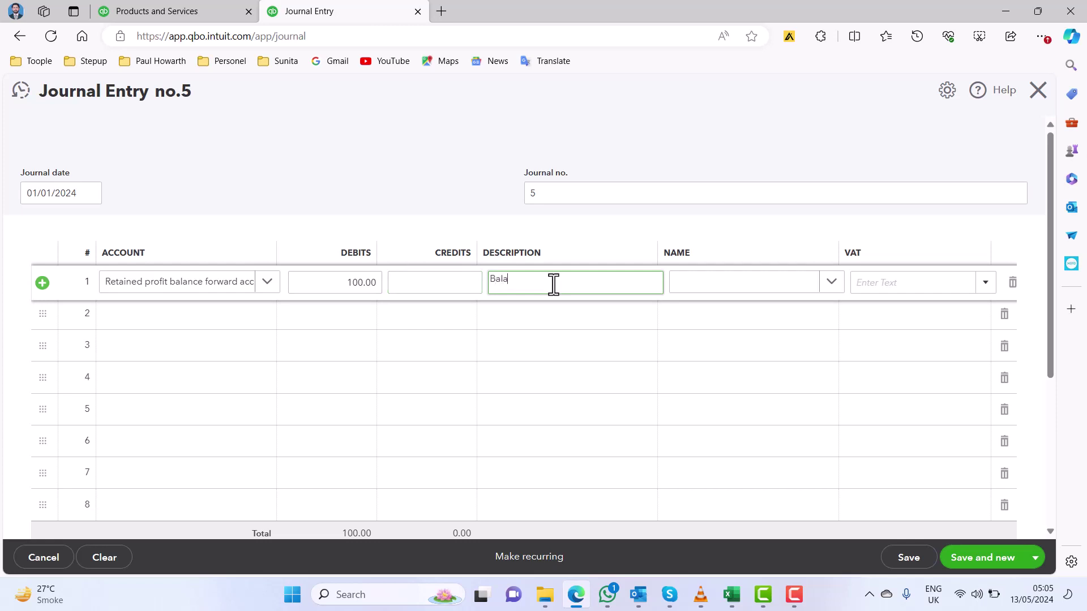
text(nce transfer)
click(740, 285)
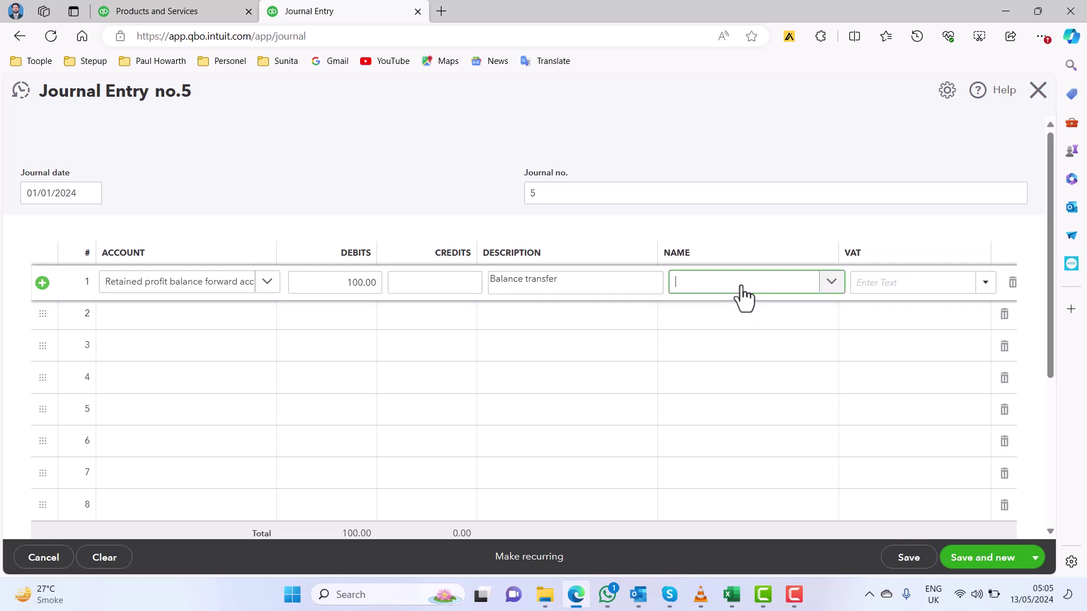
Add a second journal line crediting 451 Accounts Payable with 100, naming Premium Watches as the supplier
click(199, 326)
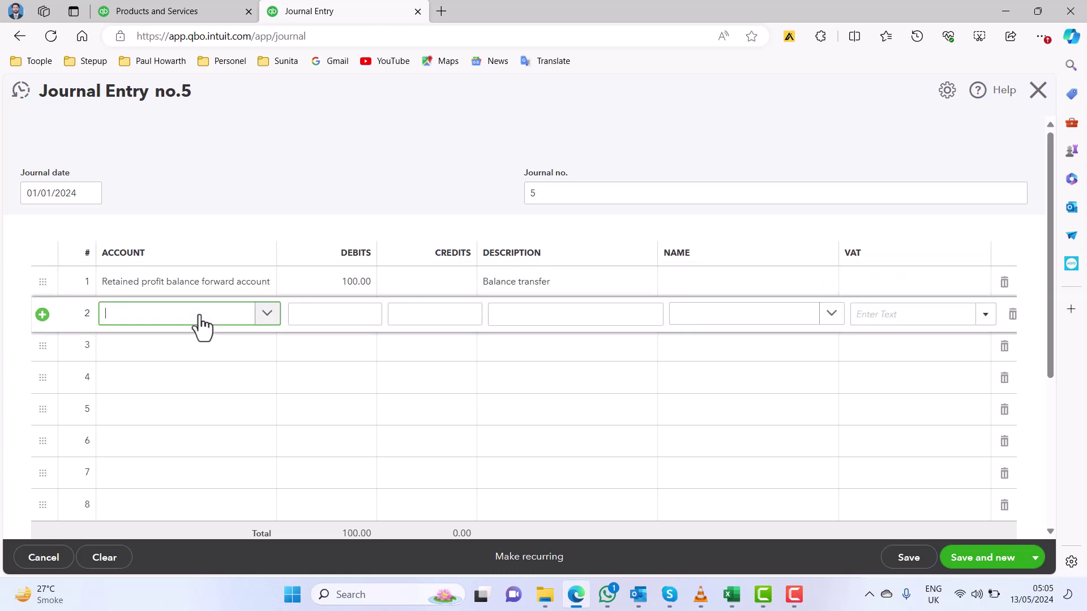
text(451)
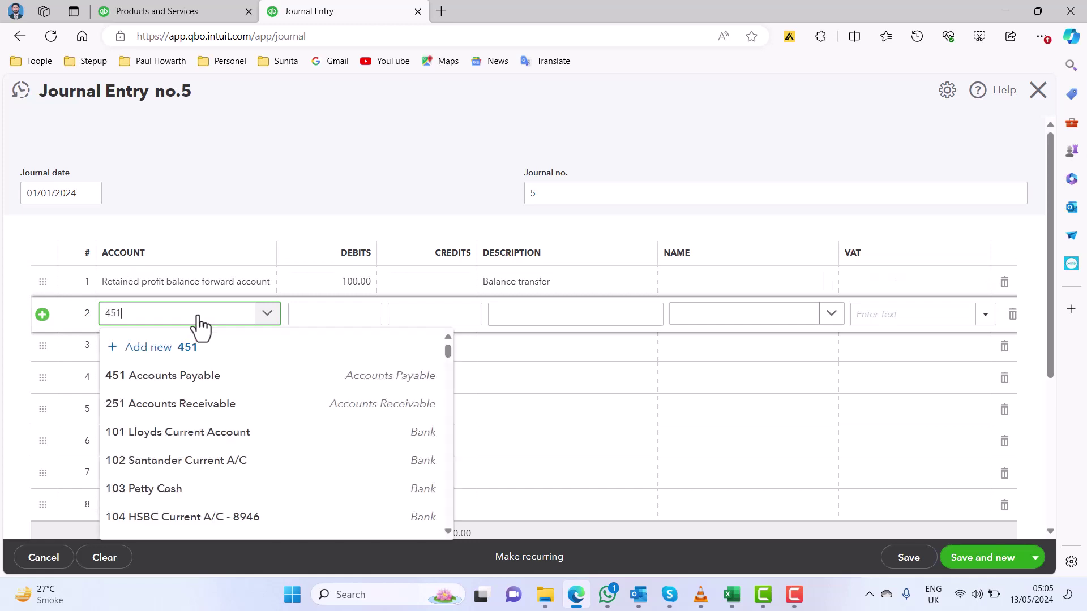
click(229, 378)
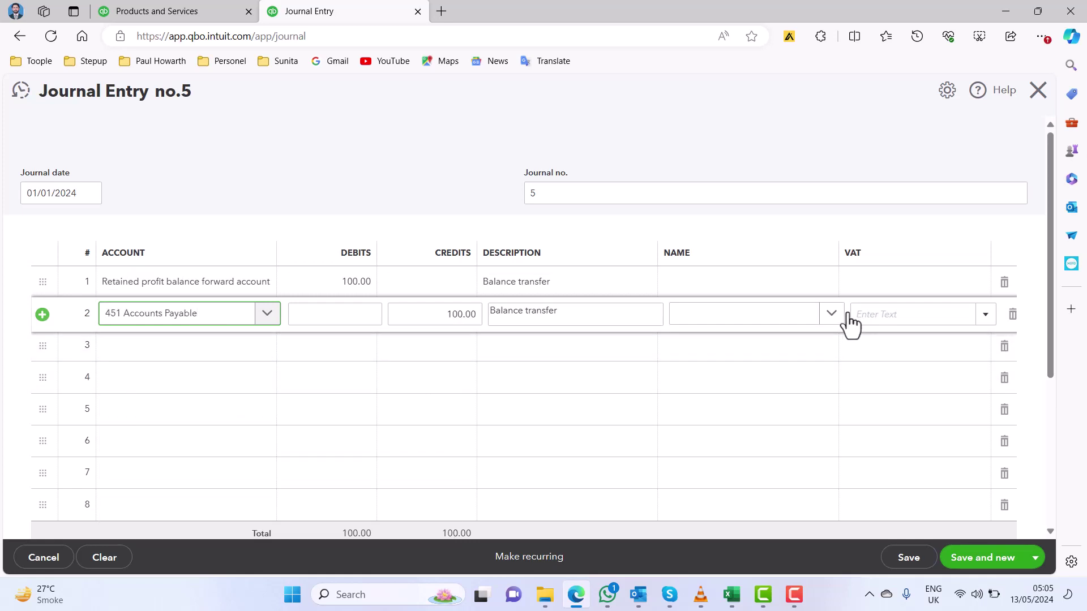
click(831, 314)
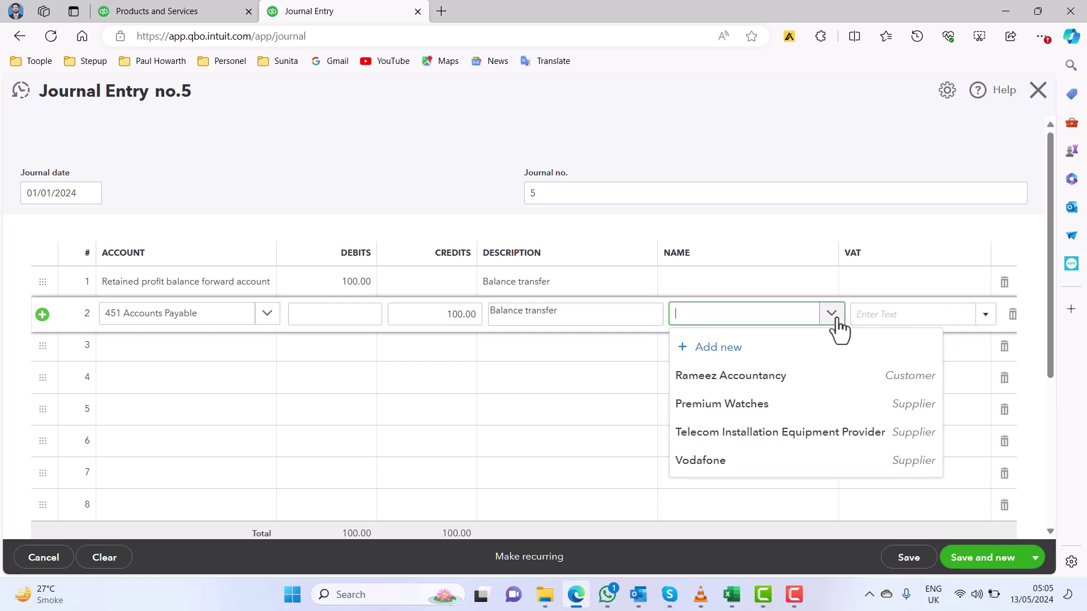
click(793, 405)
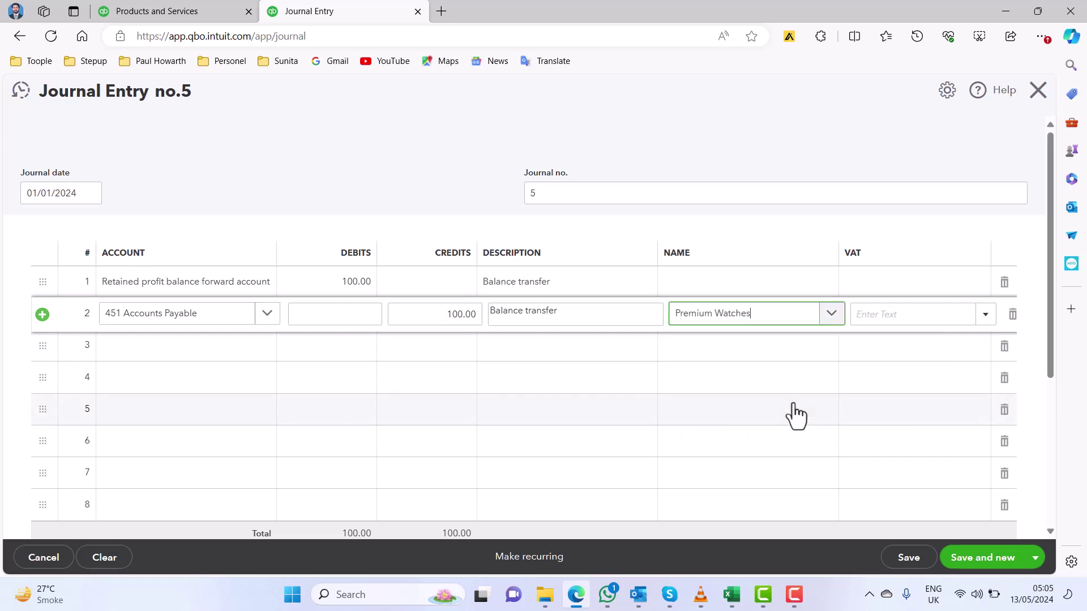
Add a third journal line debiting the VAT Control account with 16.67
click(198, 352)
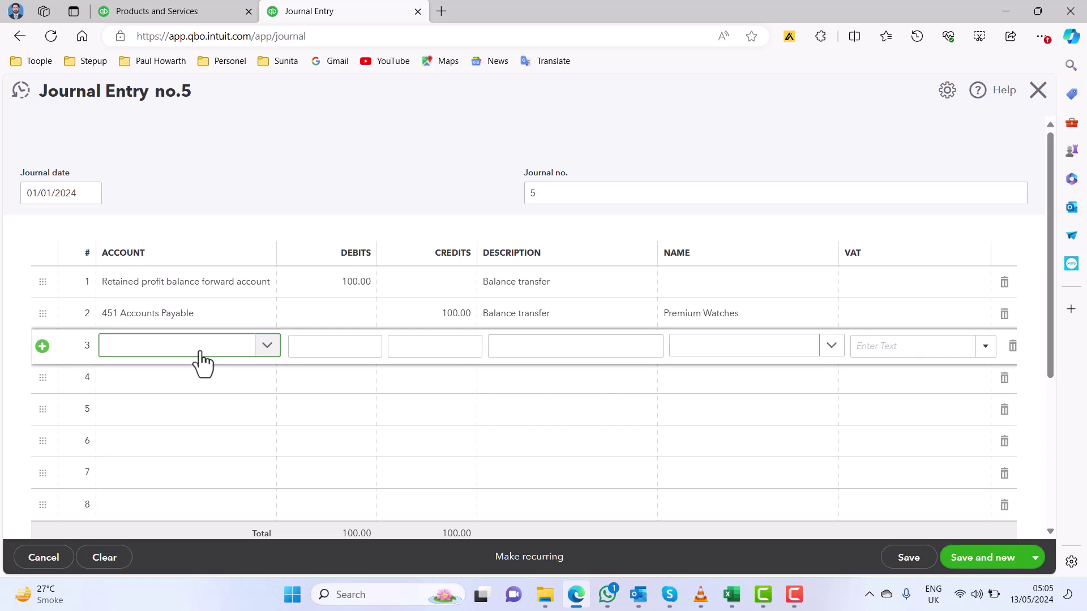
text(VAt)
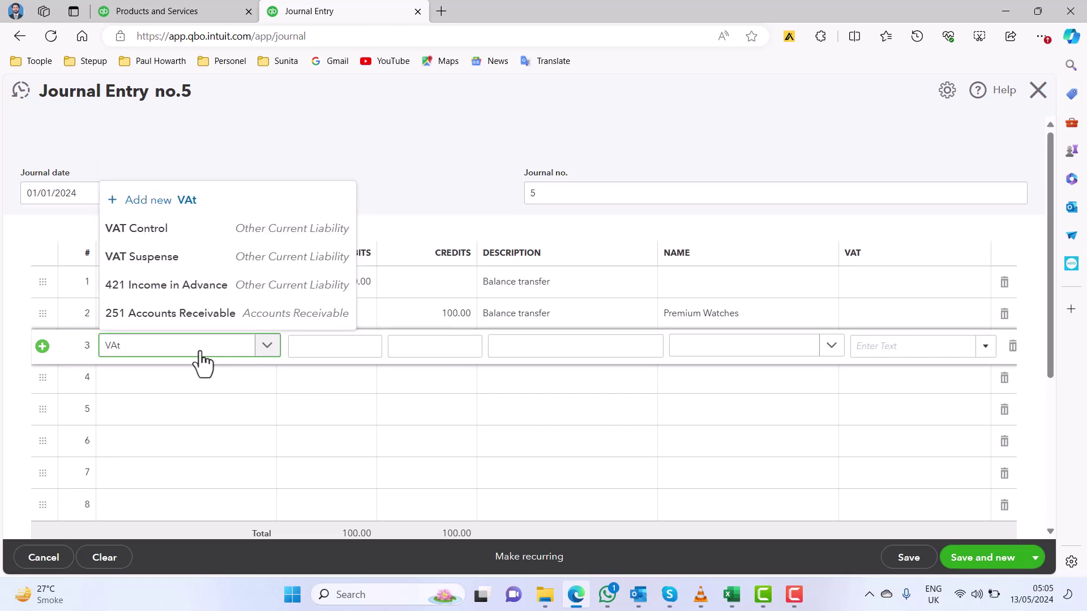
click(202, 289)
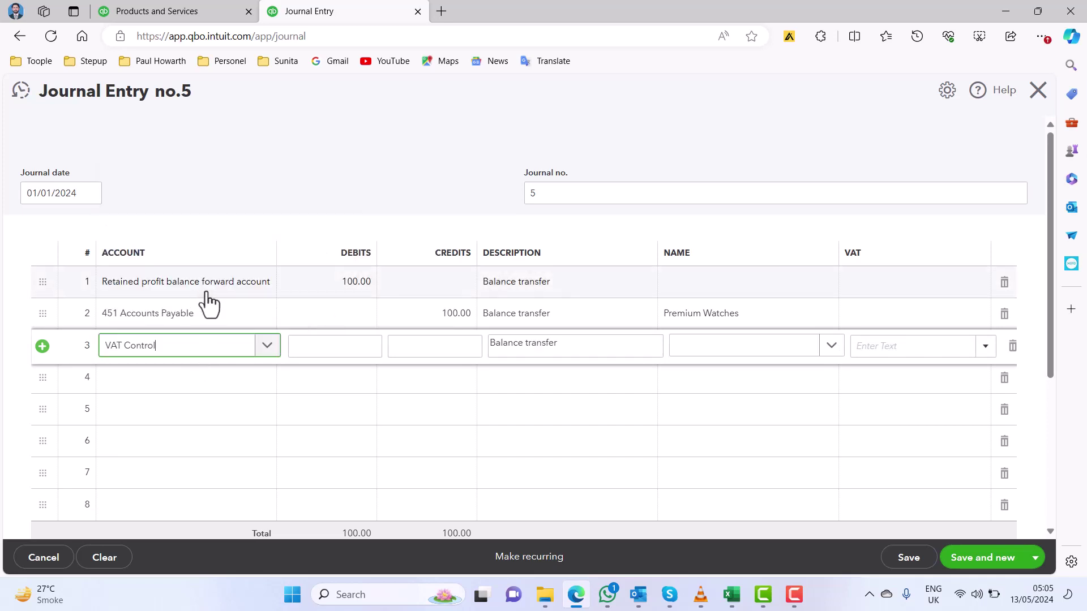
click(331, 349)
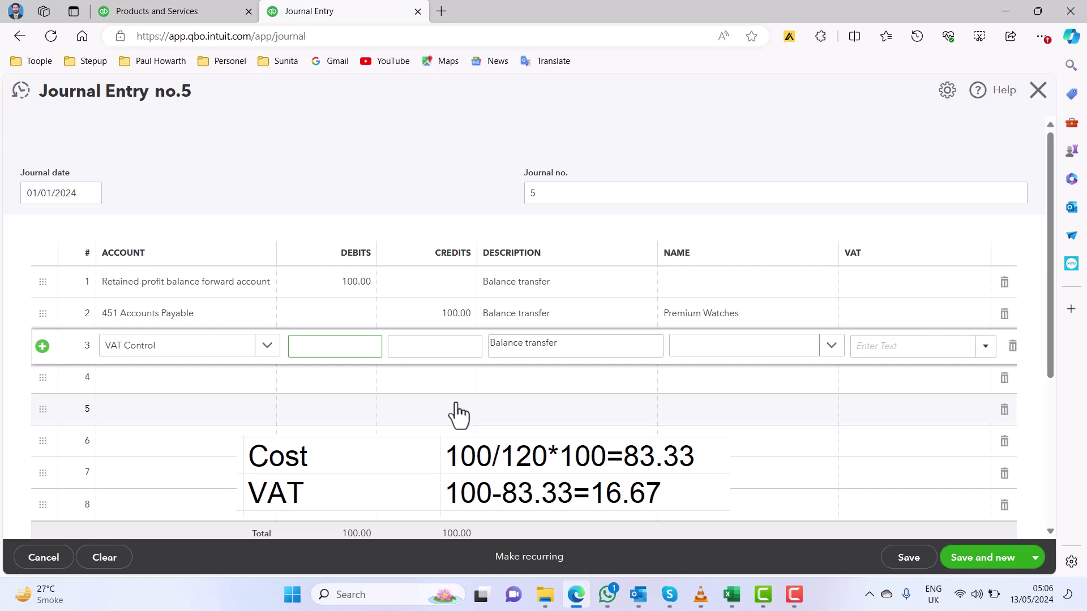
text(16.67)
key(Tab)
key(Tab)
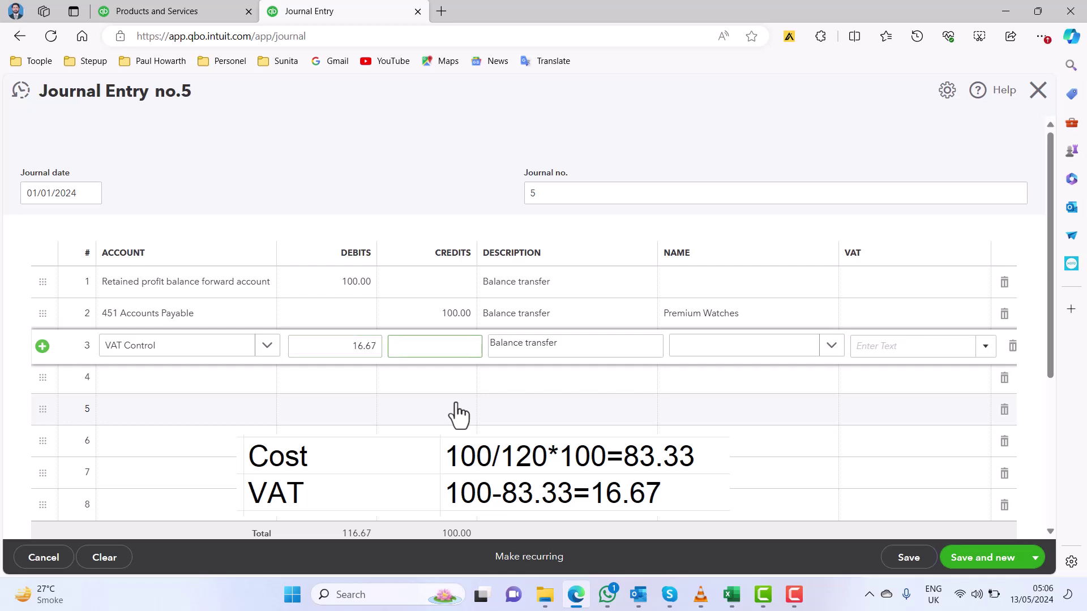
Replace the VAT Control line's description with "Adj of Vat" and leave its name blank
triple_click(532, 346)
text(Adj)
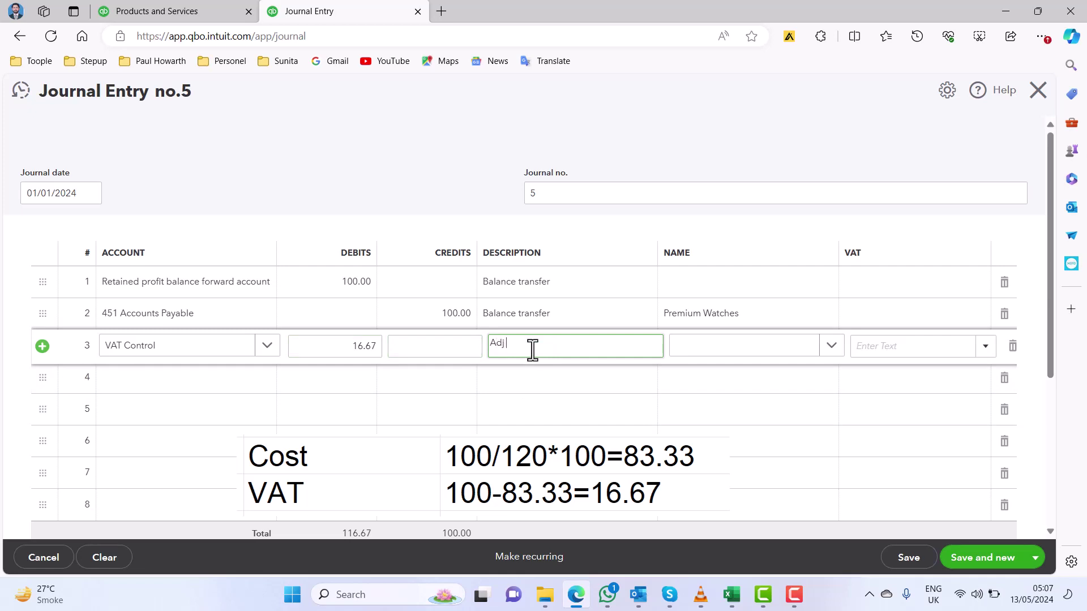
text( of Vat)
key(Tab)
key(Tab)
Add a fourth journal line crediting Stock Asset with 16.67, described as "Adj of Vat", and save and close the journal
click(447, 373)
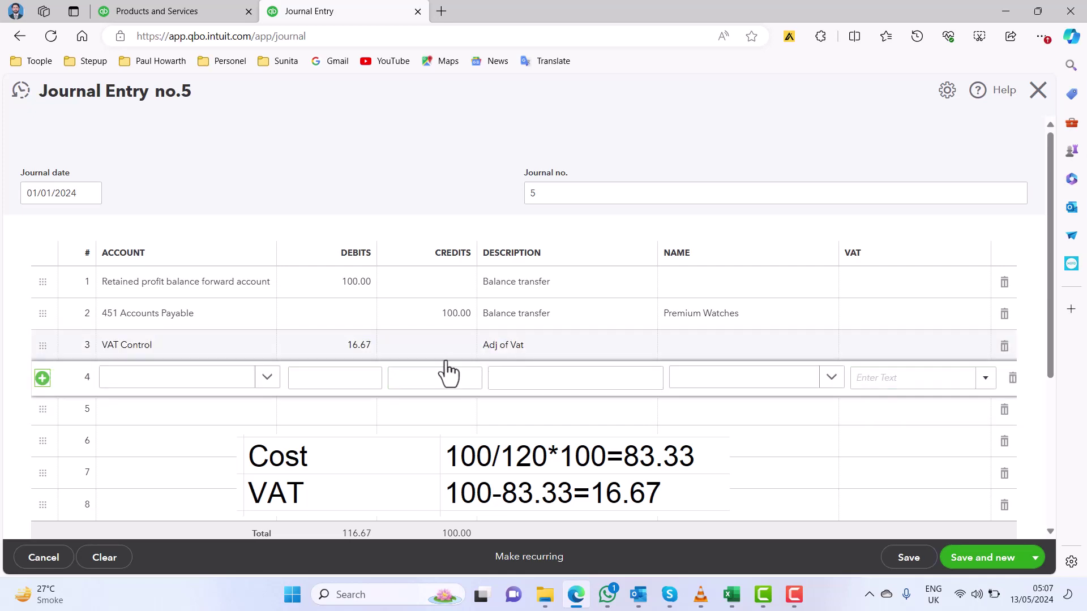
click(184, 389)
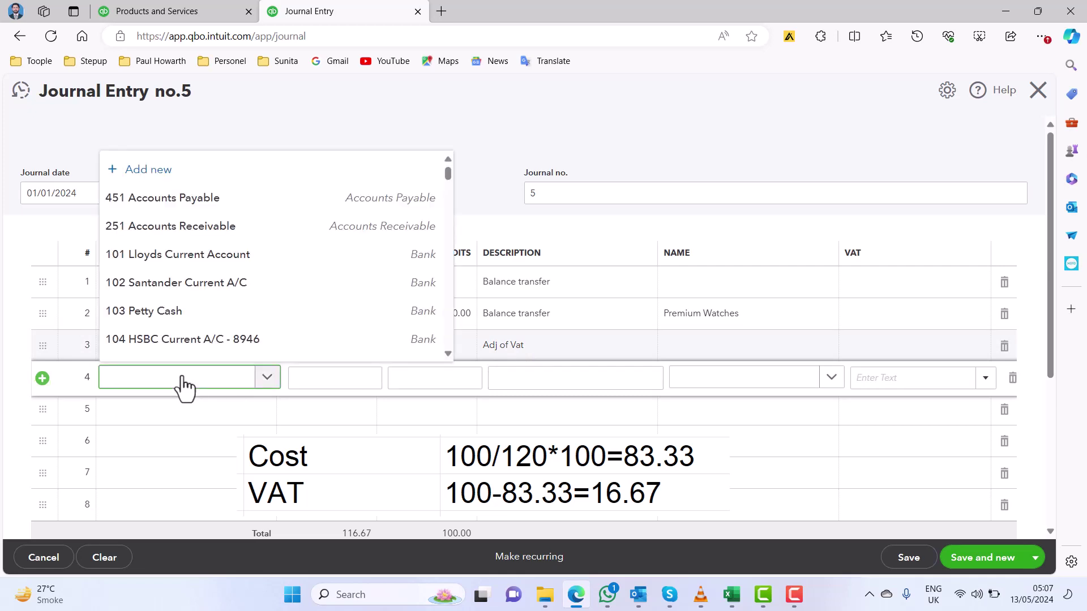
text(Stock)
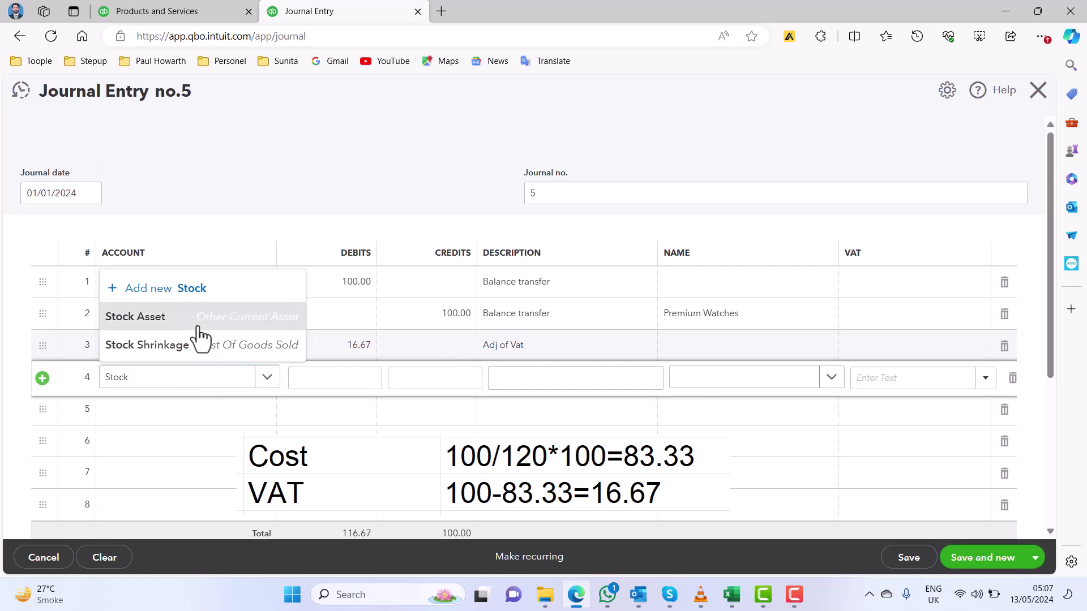
click(195, 324)
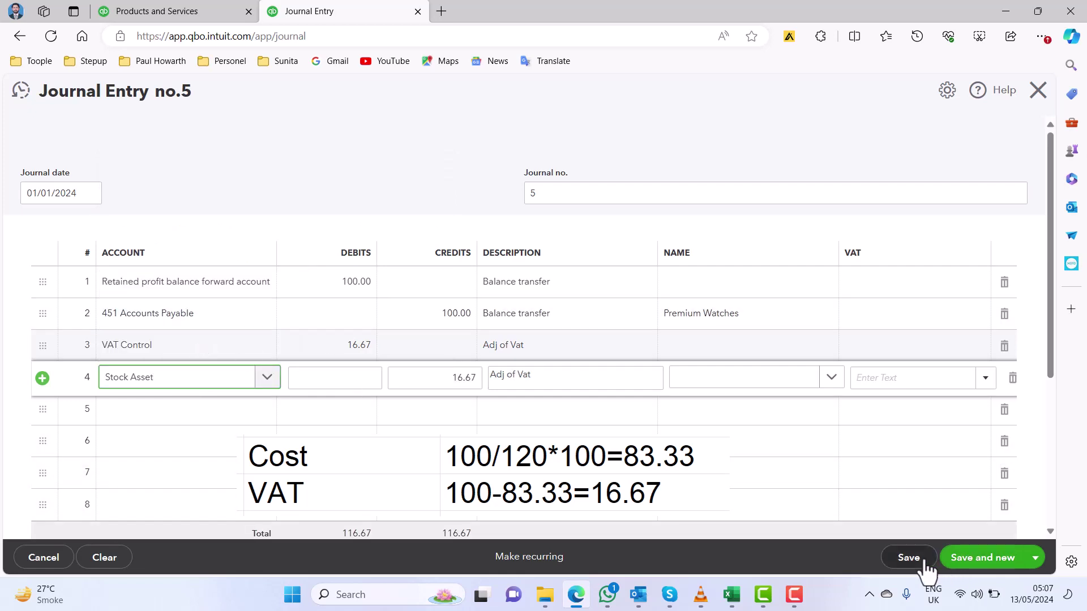
click(908, 558)
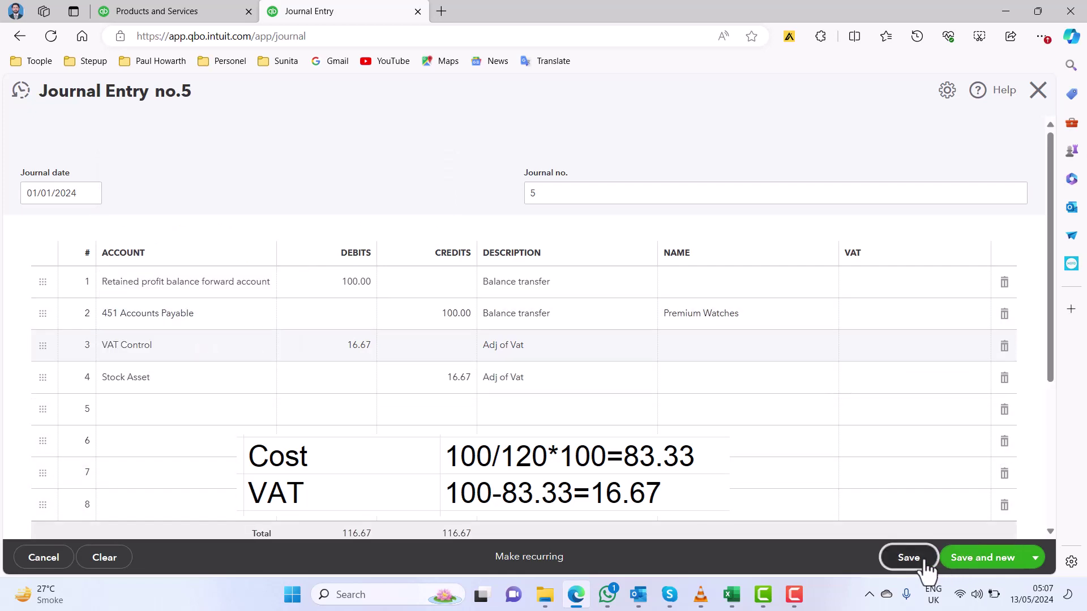
click(1038, 91)
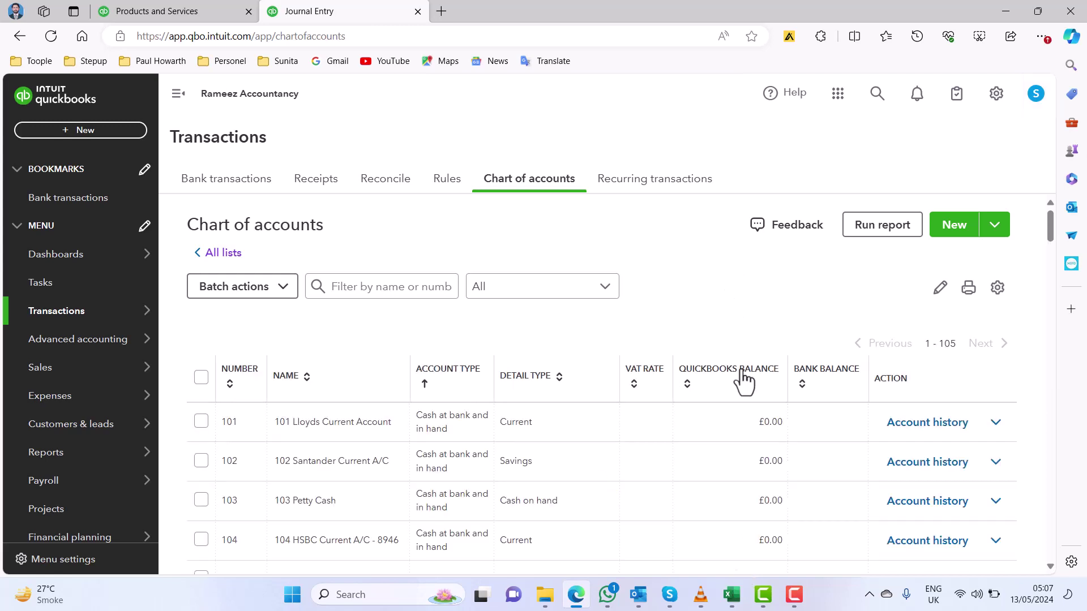
Check the Stock Asset, Accounts Payable, VAT Control and Retained profit balance forward balances in the chart of accounts
scroll(743, 380, down, 5)
scroll(740, 382, down, 1)
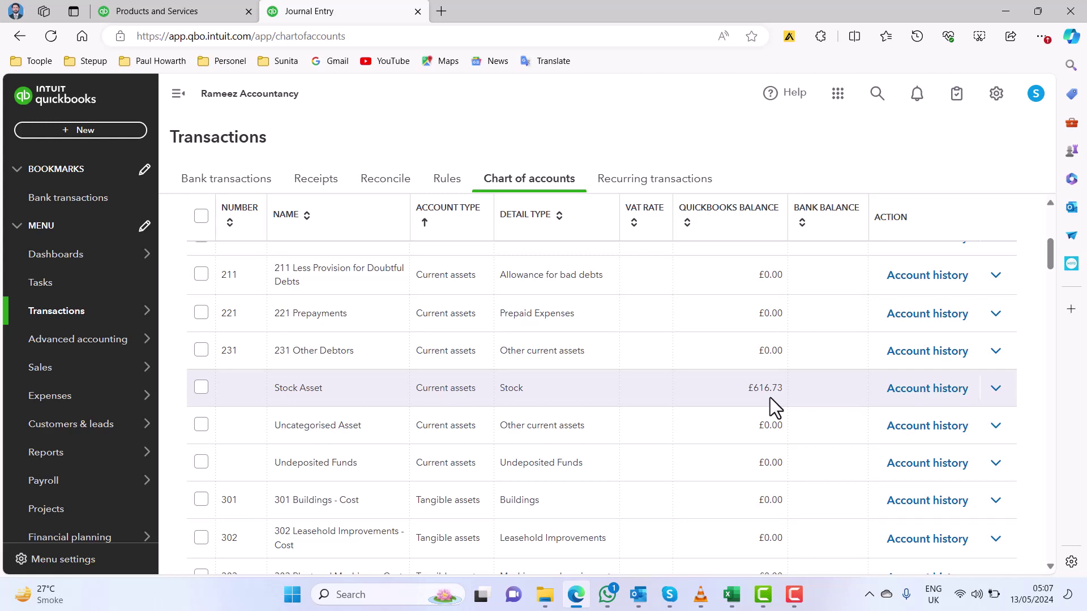
scroll(769, 397, down, 8)
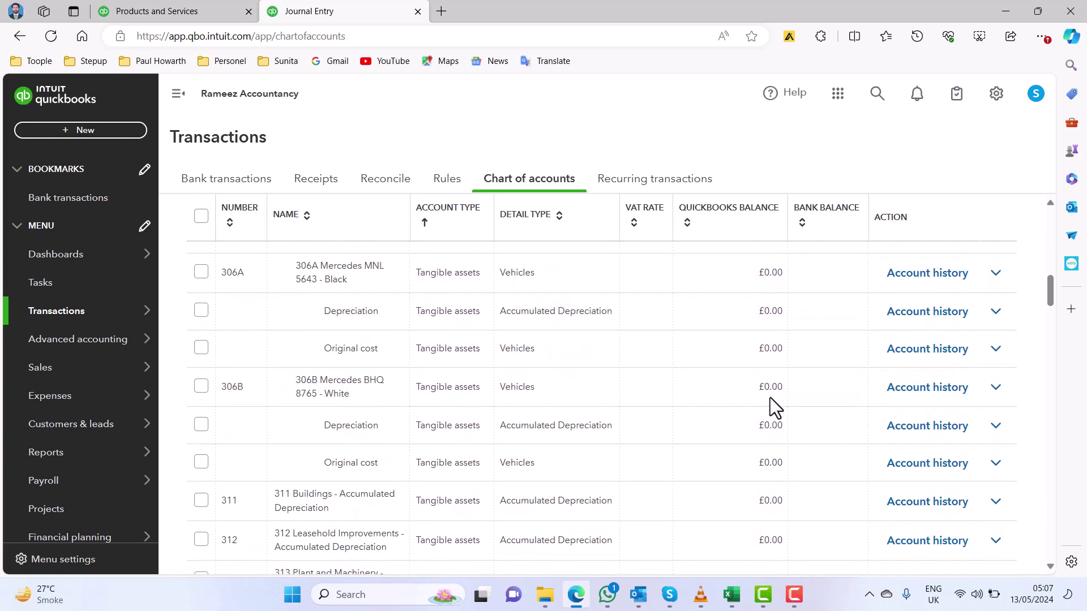
scroll(770, 398, down, 6)
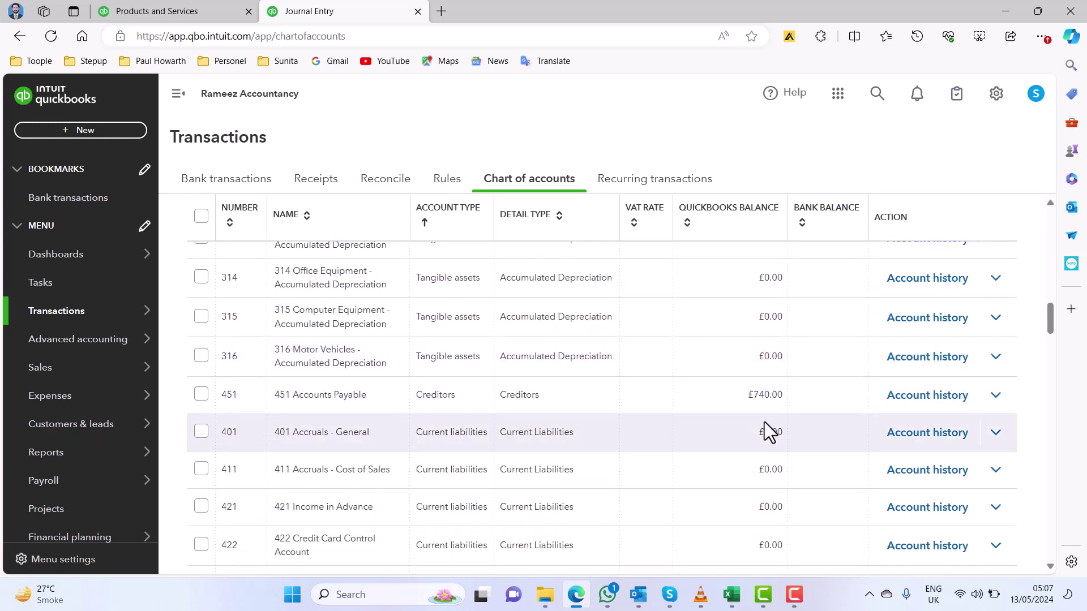
scroll(768, 406, down, 7)
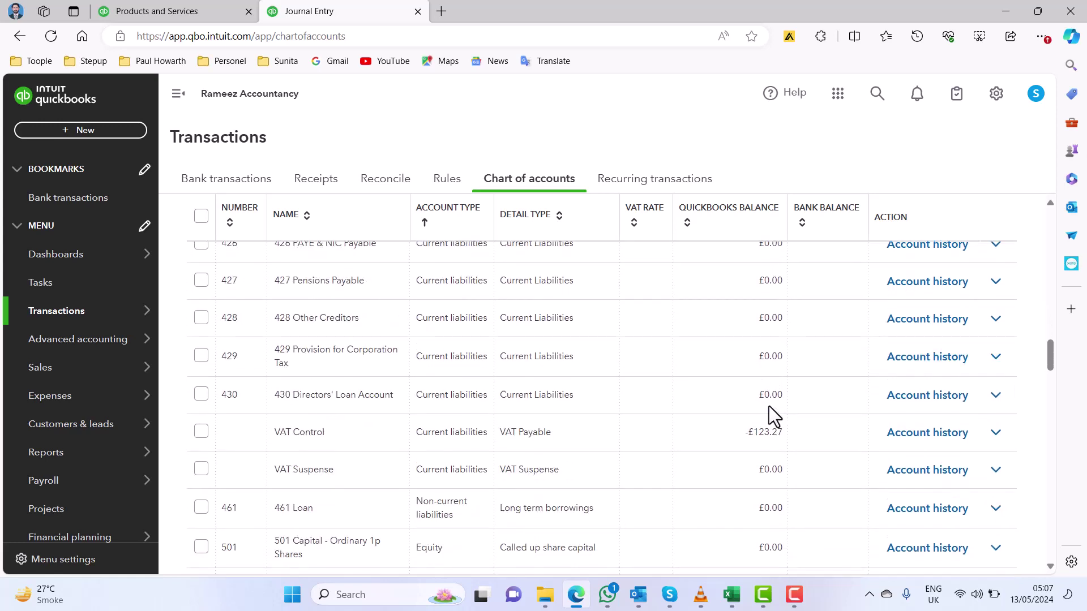
scroll(769, 406, down, 2)
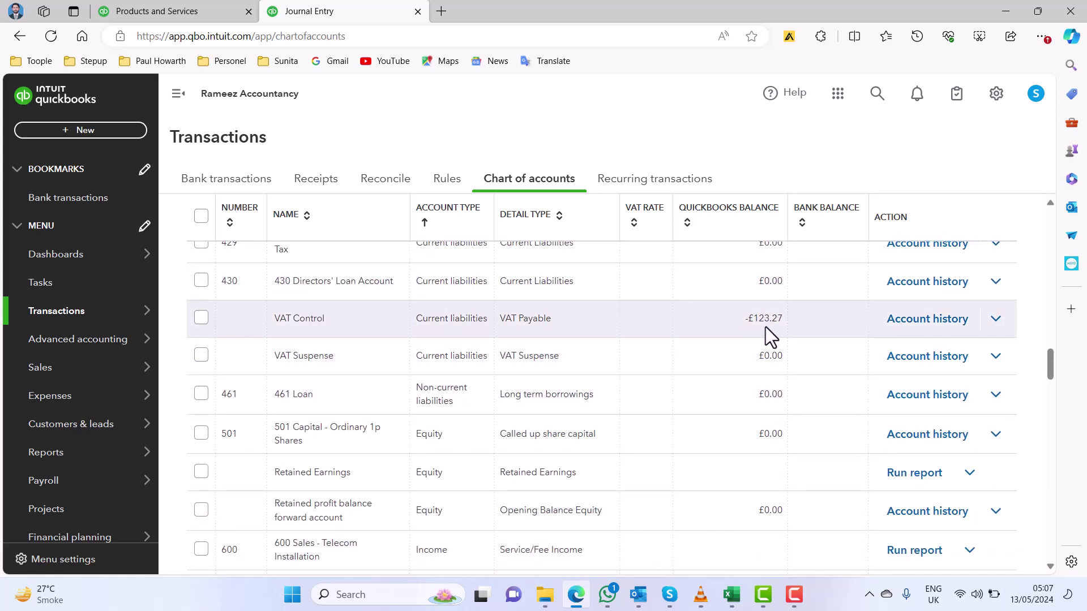
scroll(765, 328, down, 4)
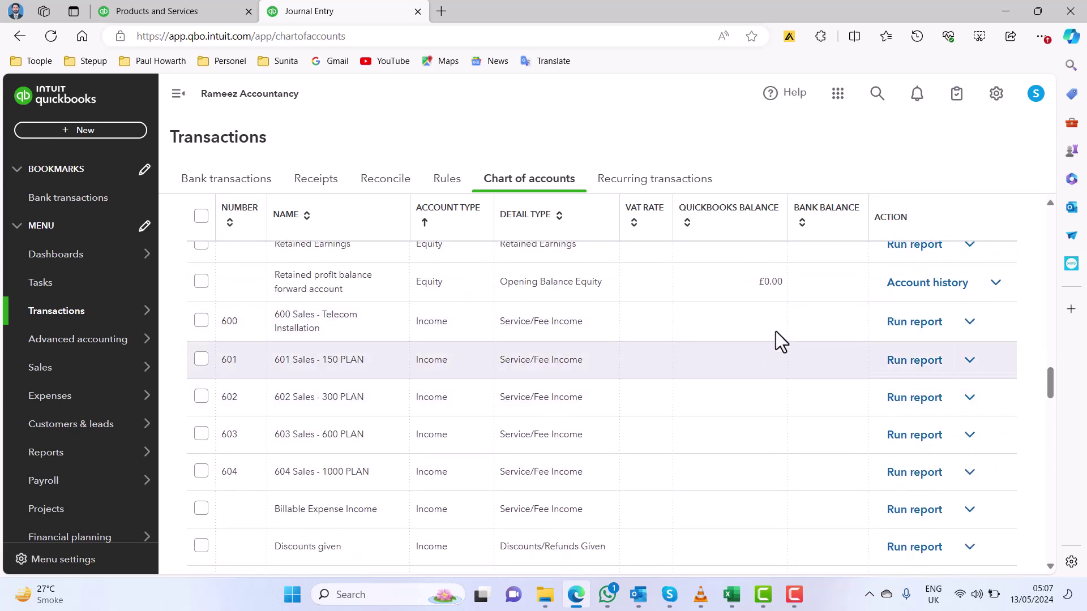